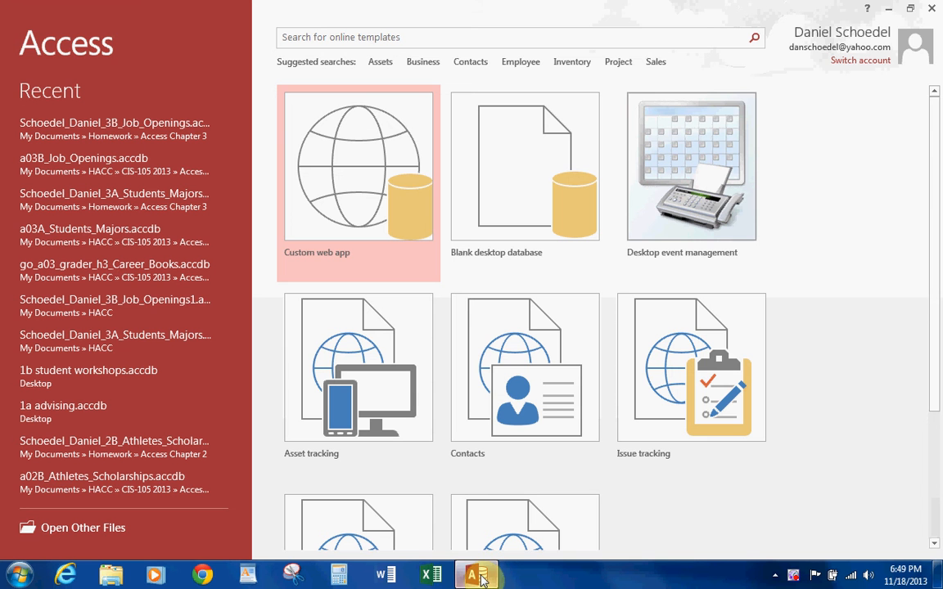
Open the database a03B_Job_Openings.accdb from the Access 2013 Chapter 3 a03_student_files folder inside HACC
click(76, 533)
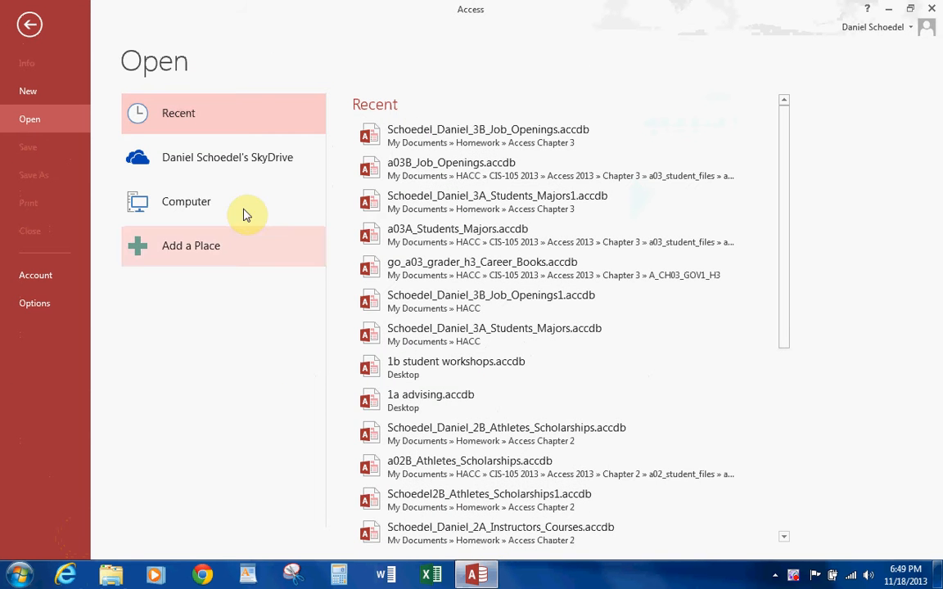
click(170, 201)
click(396, 254)
double_click(163, 142)
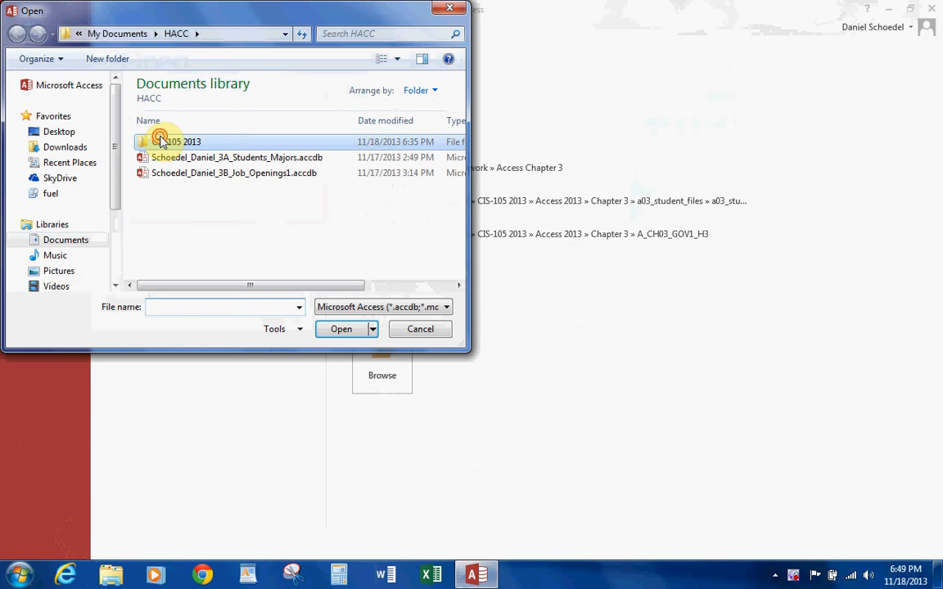
double_click(161, 145)
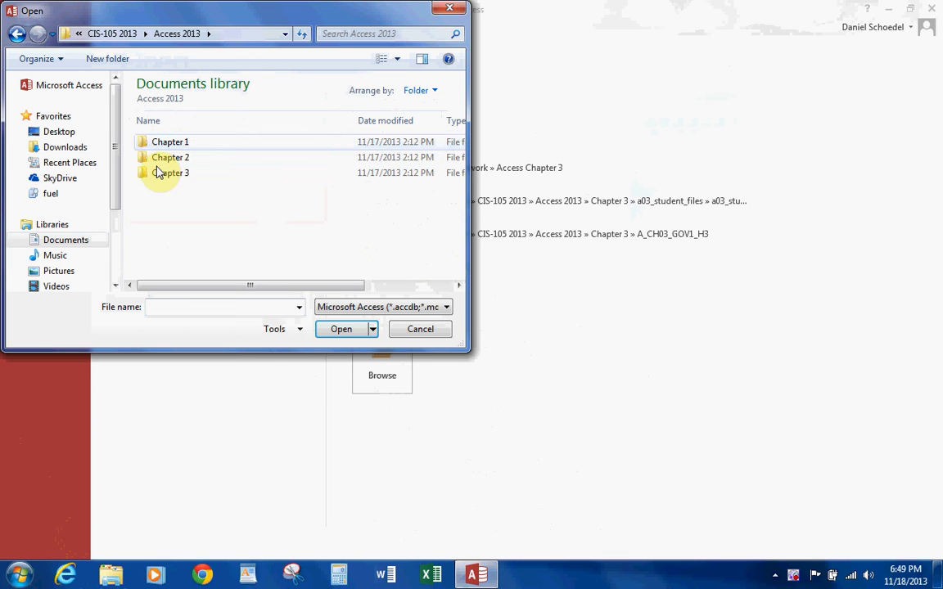
double_click(158, 172)
double_click(169, 158)
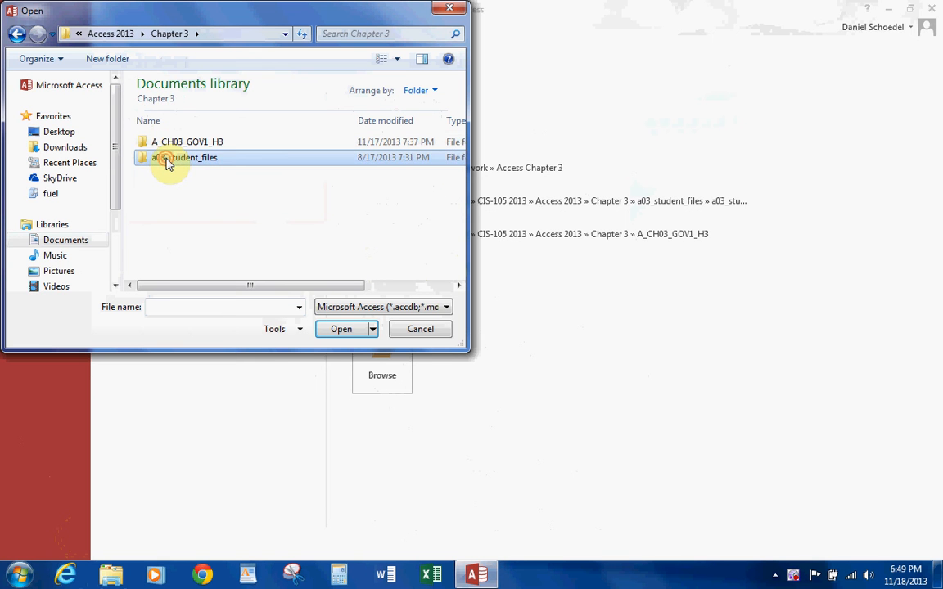
double_click(173, 148)
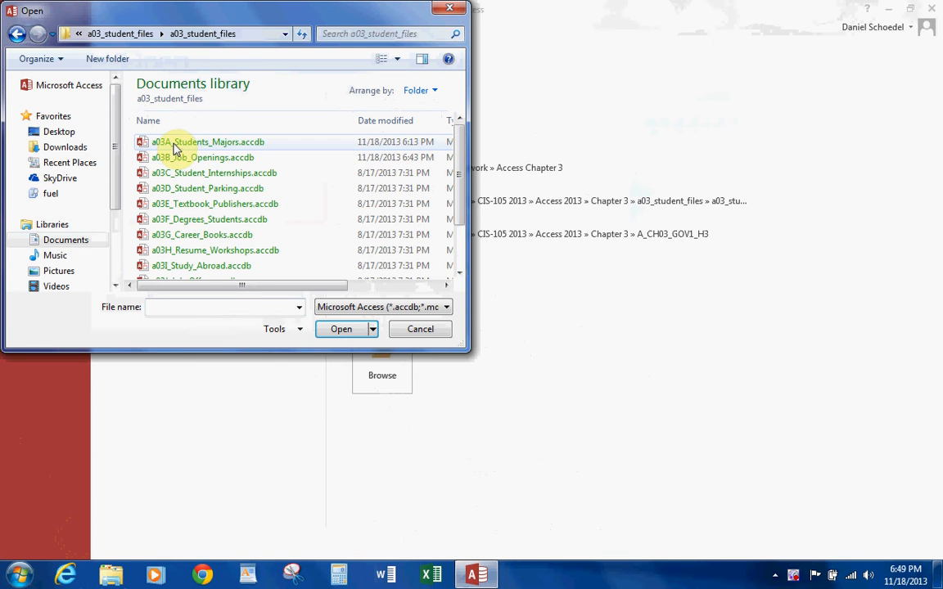
click(173, 158)
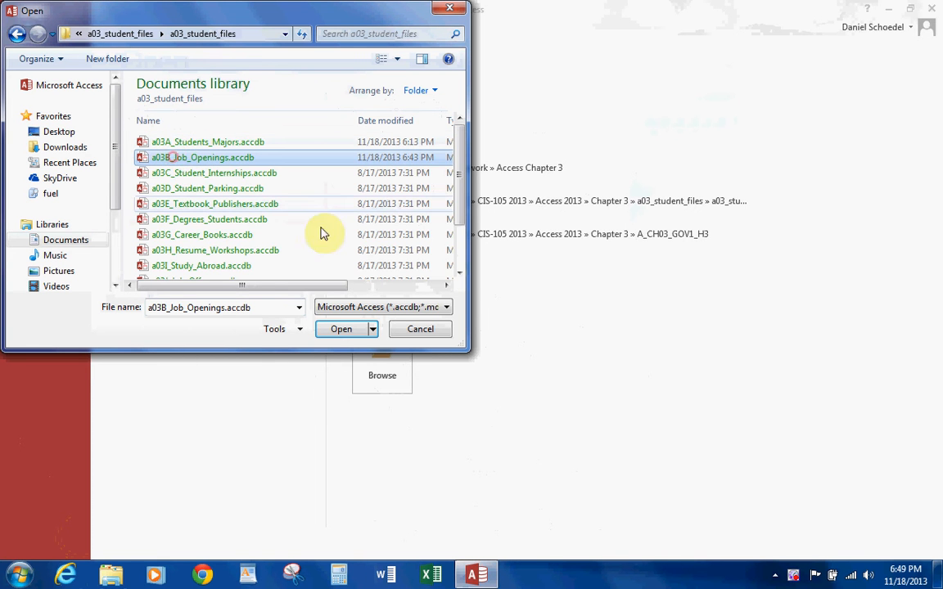
click(342, 329)
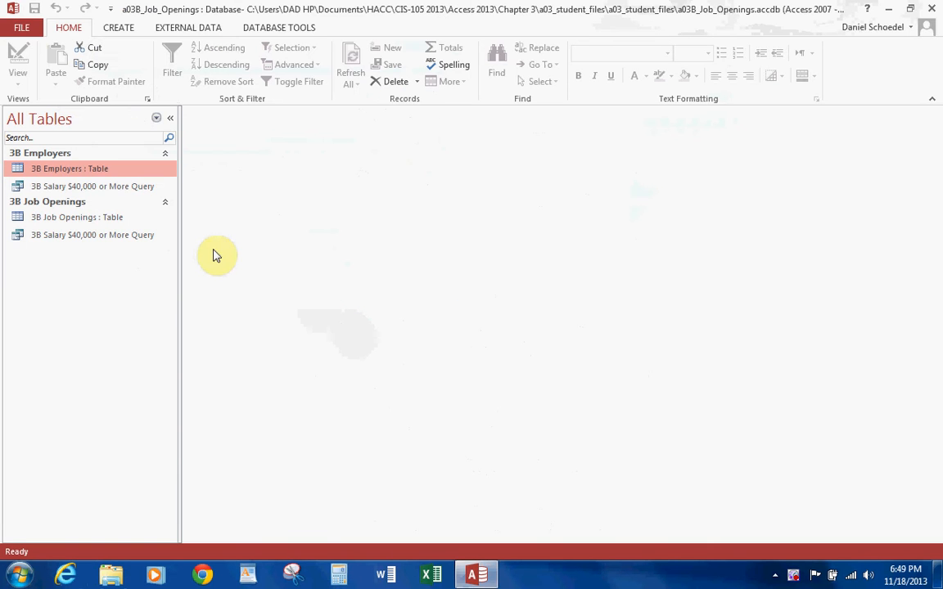
Start saving the database as a new Access Database (*.accdb) in the Access Chapter 3 folder under Homework
click(21, 27)
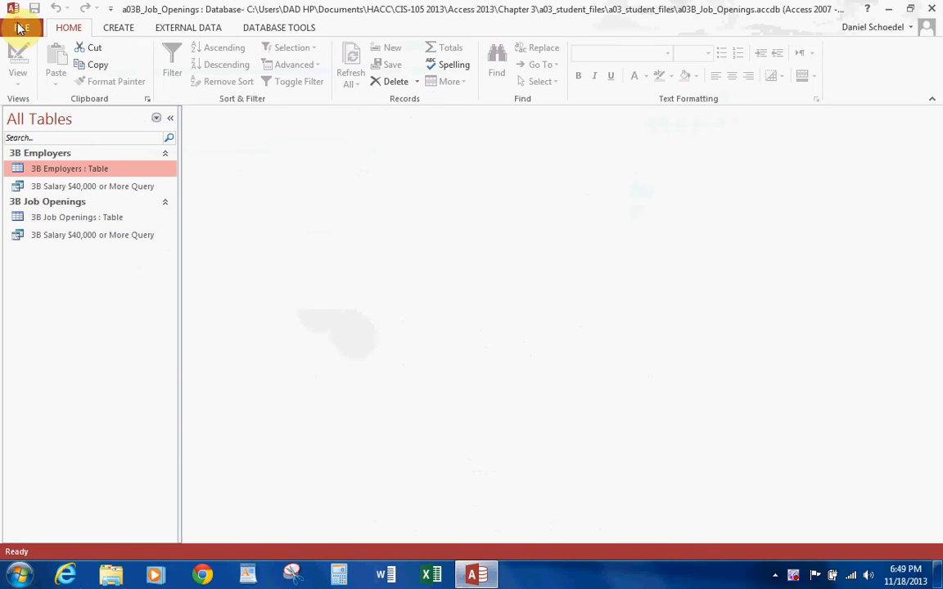
click(27, 174)
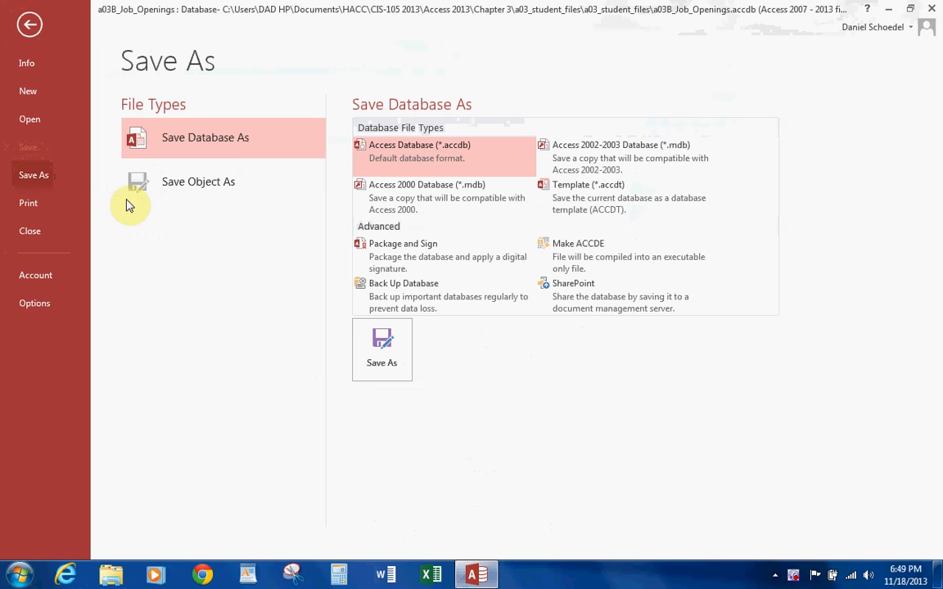
click(383, 354)
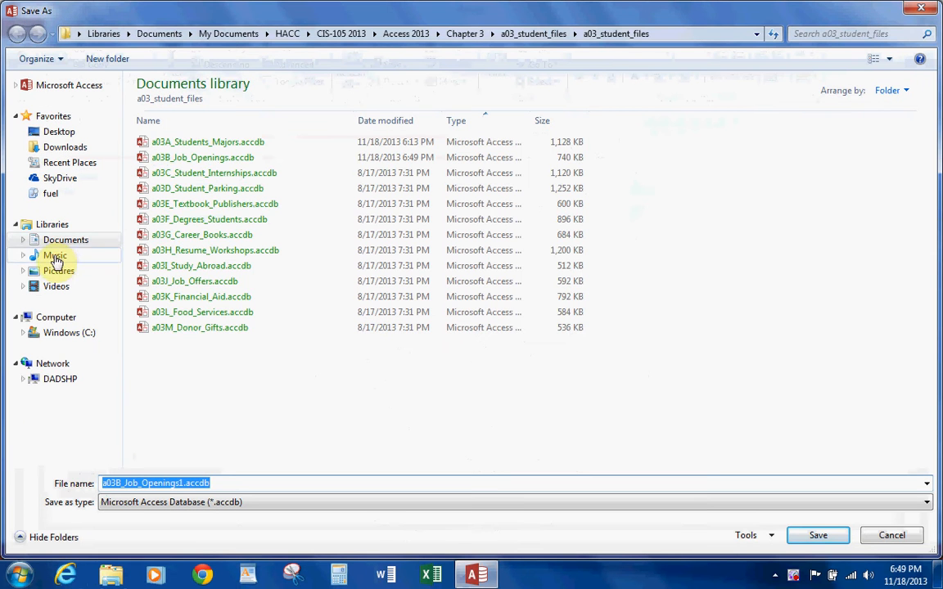
click(33, 243)
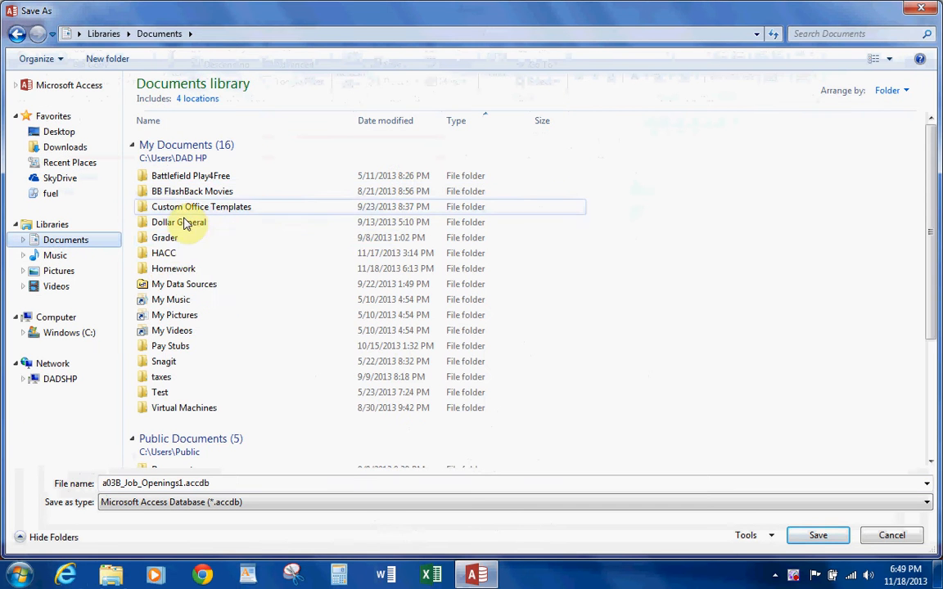
double_click(167, 269)
double_click(176, 173)
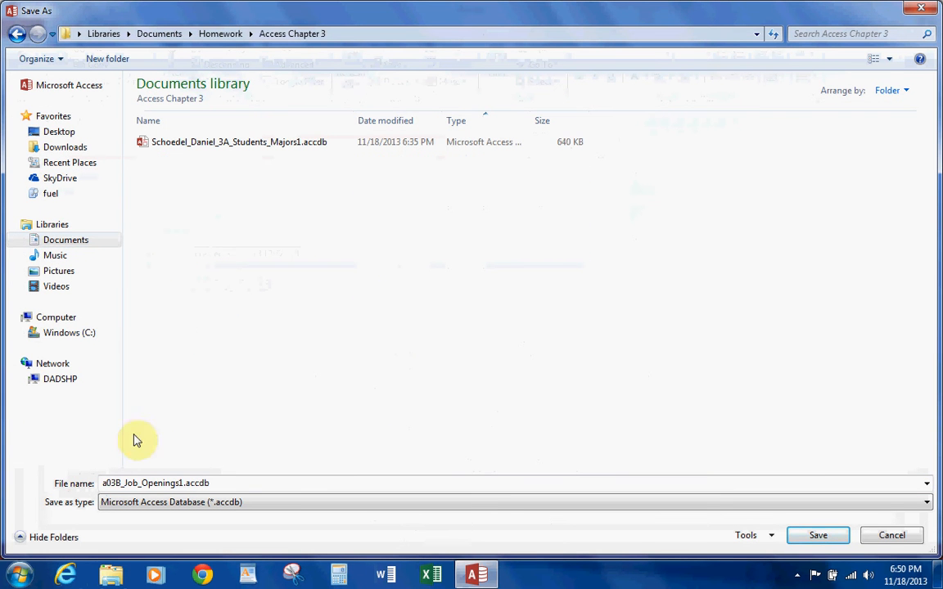
Save the copy with the student's last and first name followed by 3B_Job_Openings as file name, and enable its content
click(112, 483)
click(110, 483)
drag(110, 483, 74, 479)
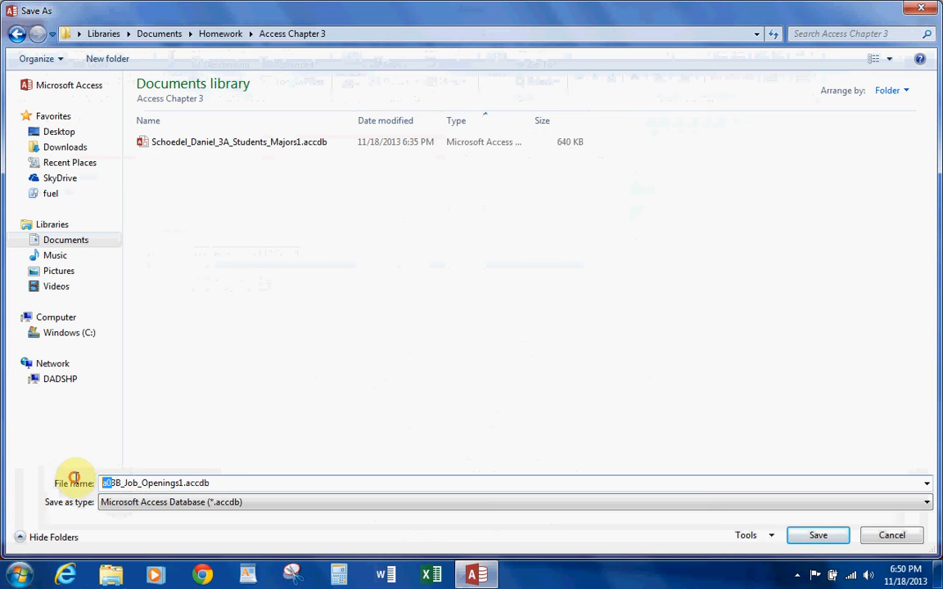
text(Schoedel)
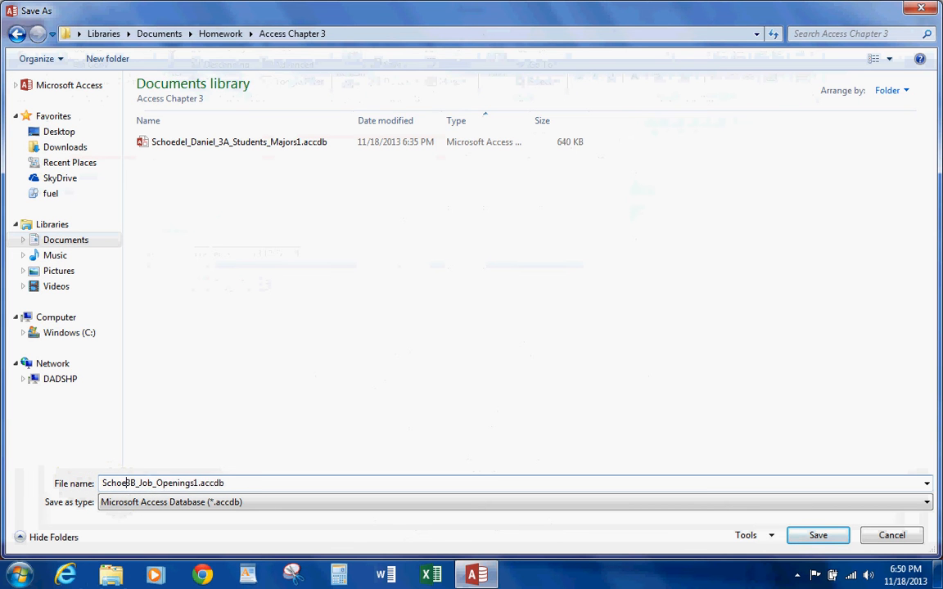
text( Daniel)
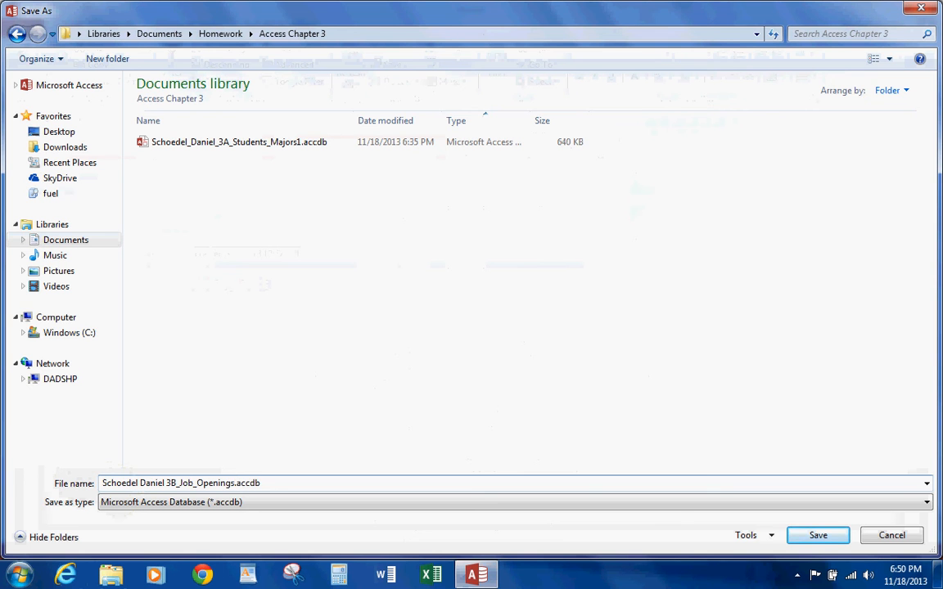
click(817, 534)
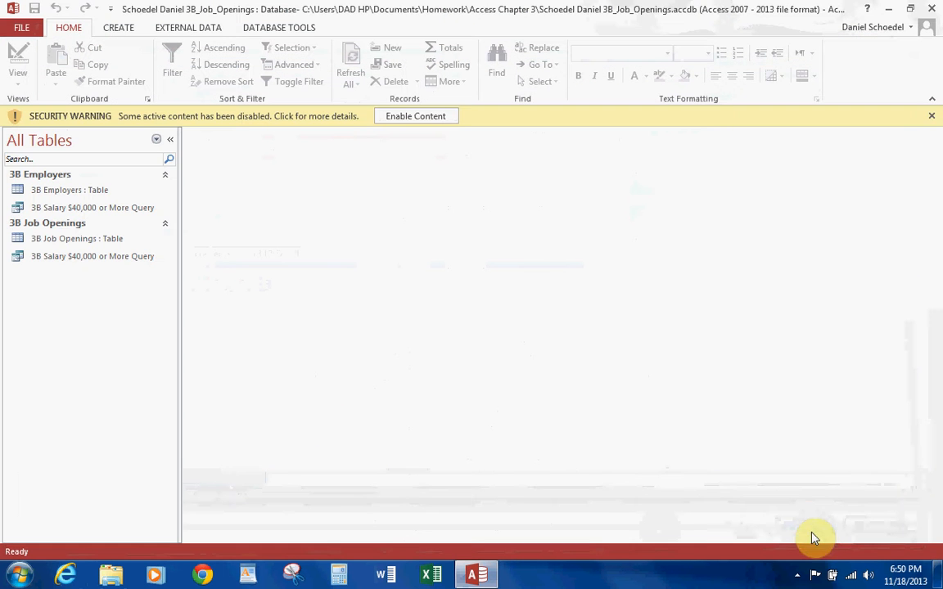
click(427, 117)
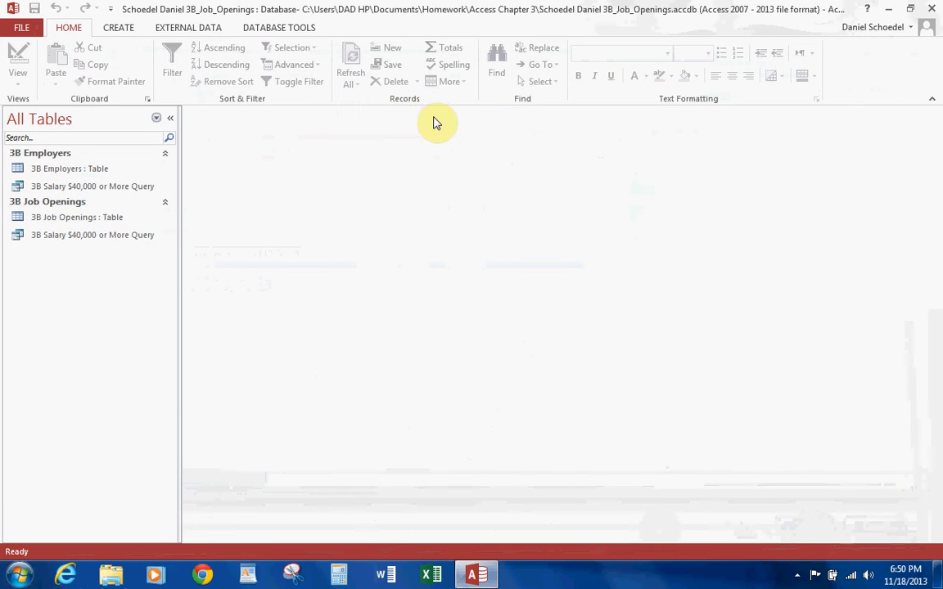
Examine the referential integrity and cascade options of the relationship between 3B Employers and 3B Job Openings, and close the relationships layout
click(267, 30)
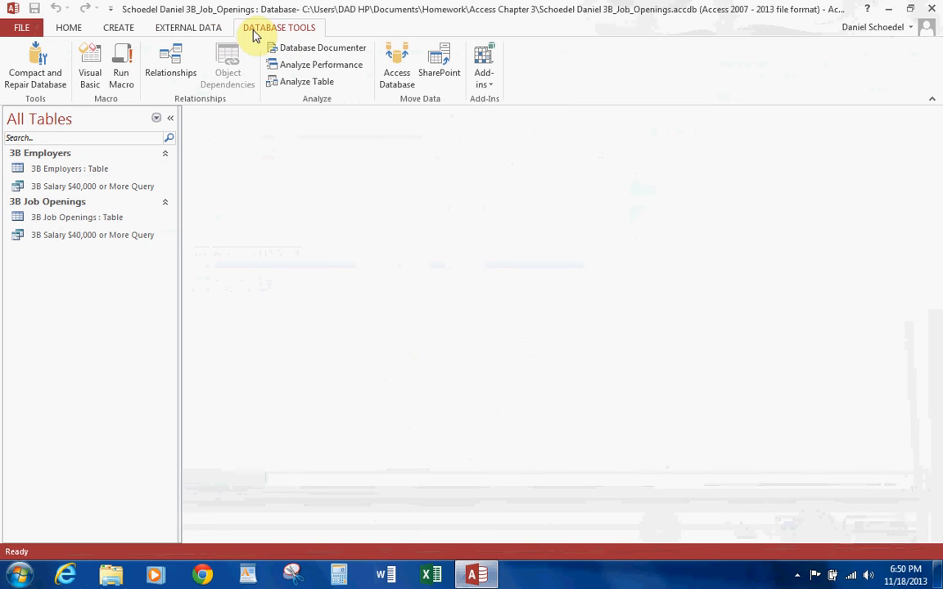
click(185, 70)
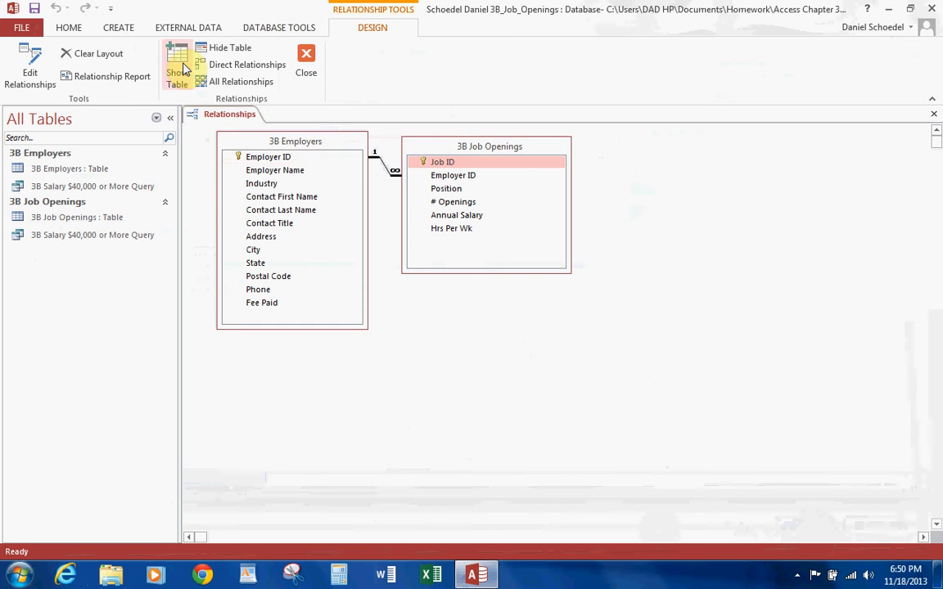
click(380, 161)
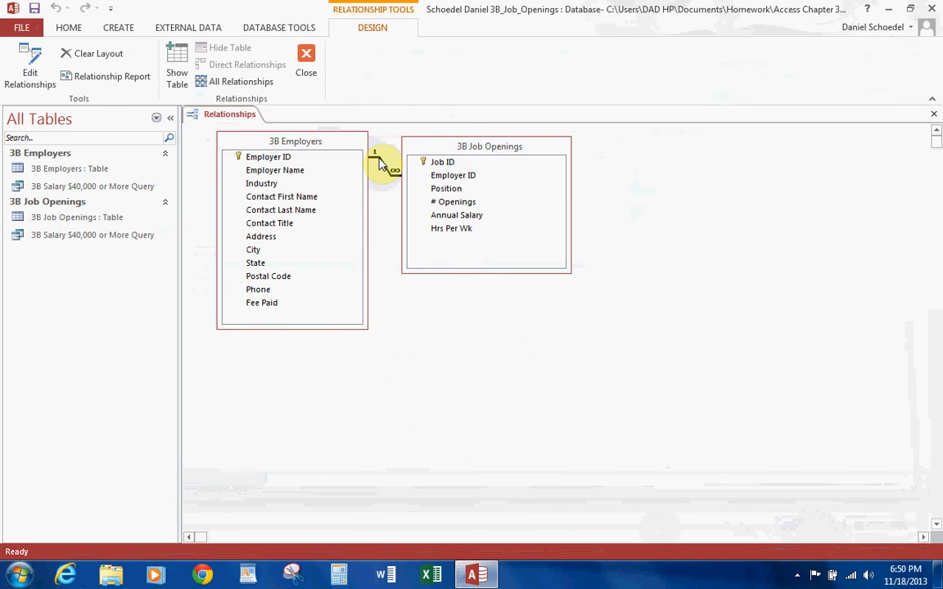
click(33, 63)
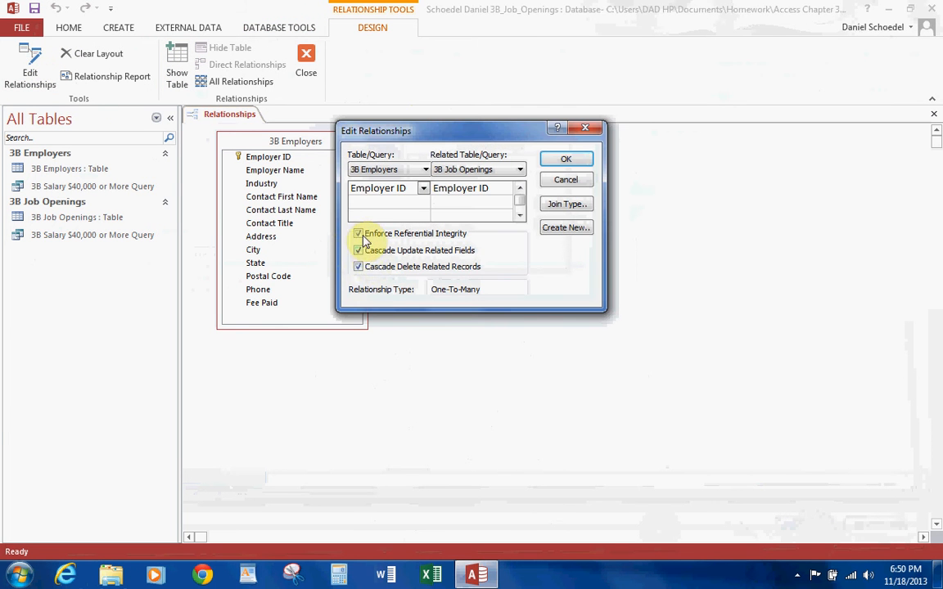
click(359, 268)
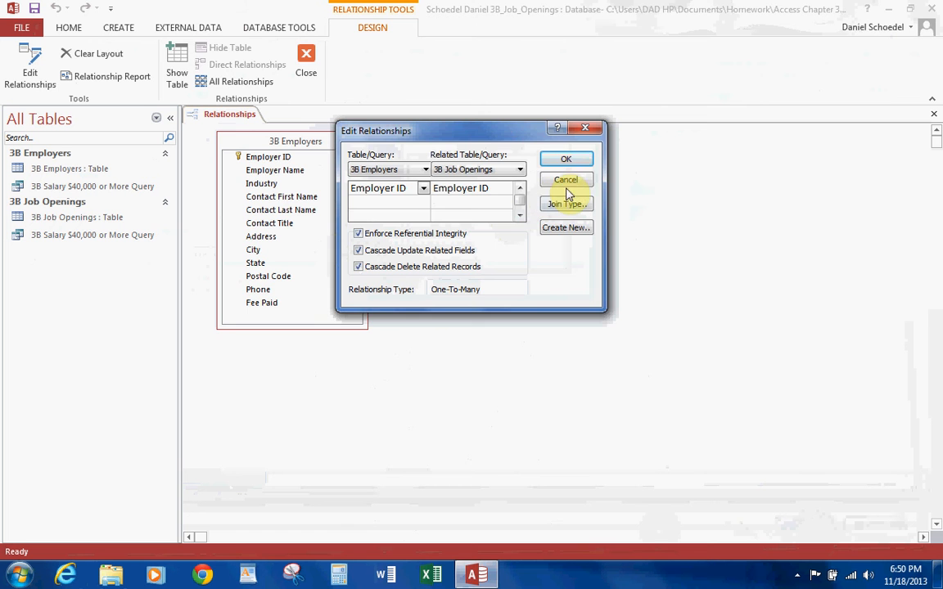
click(566, 159)
click(307, 59)
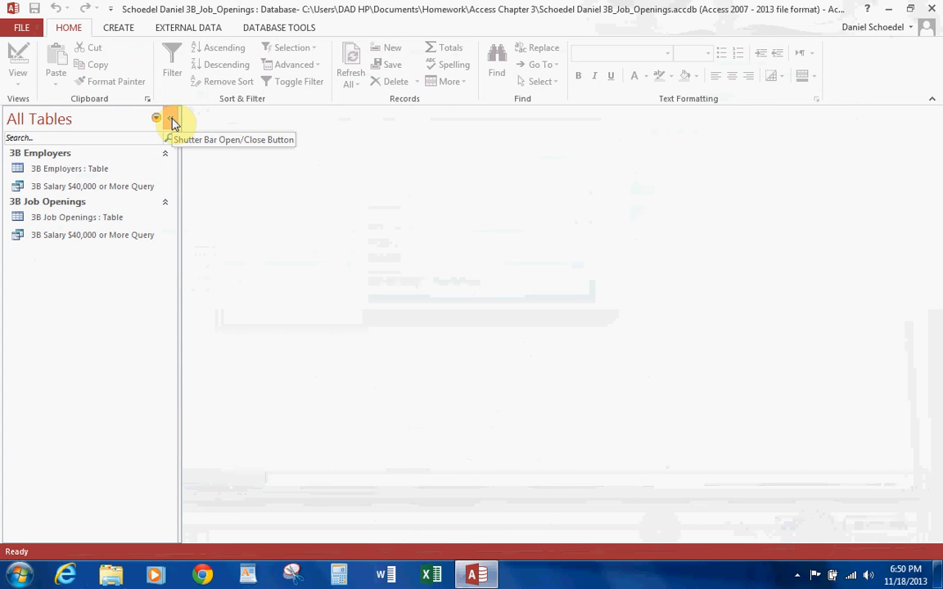
Create a report based on the 3B Salary $40,000 or More Query and close the query
double_click(78, 187)
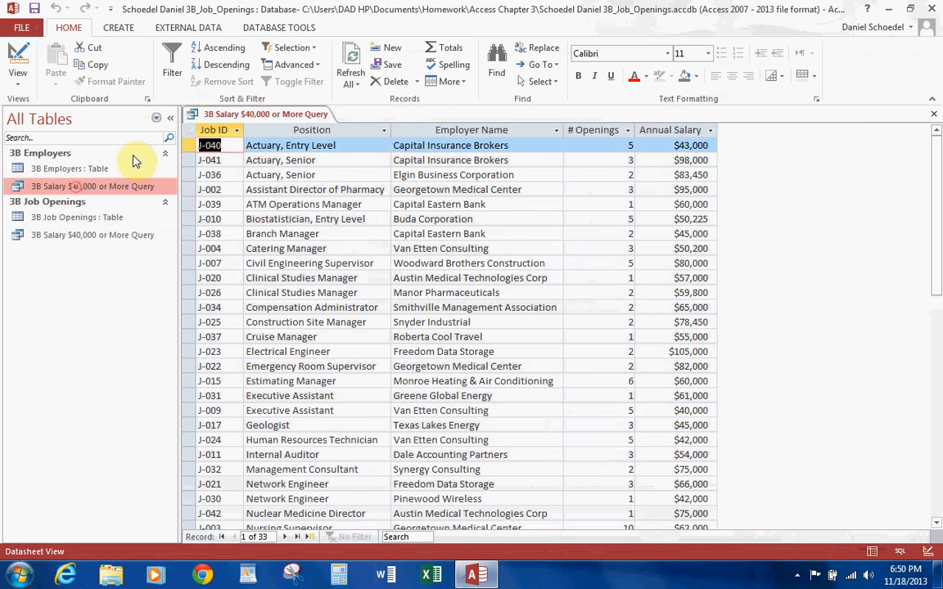
click(170, 118)
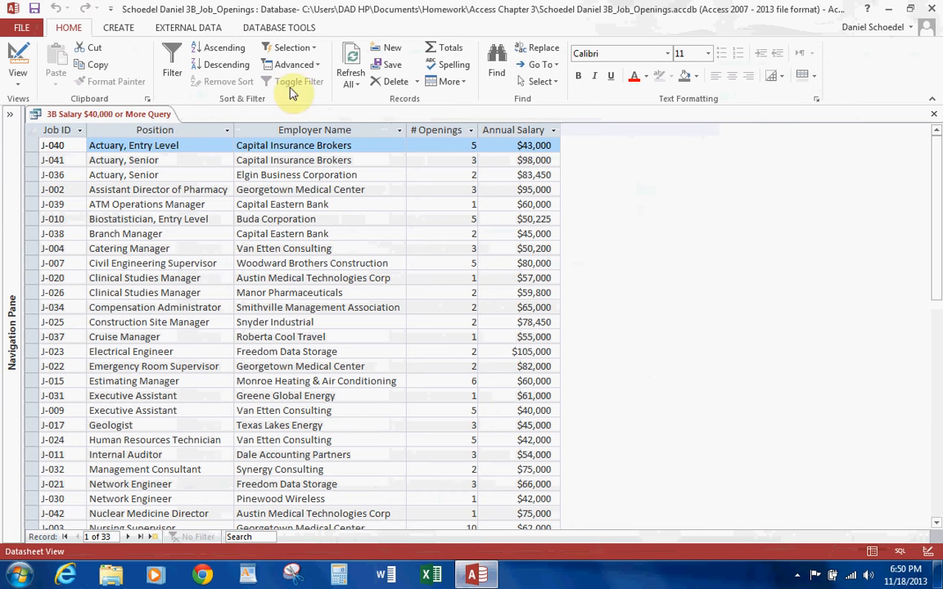
click(113, 27)
click(429, 59)
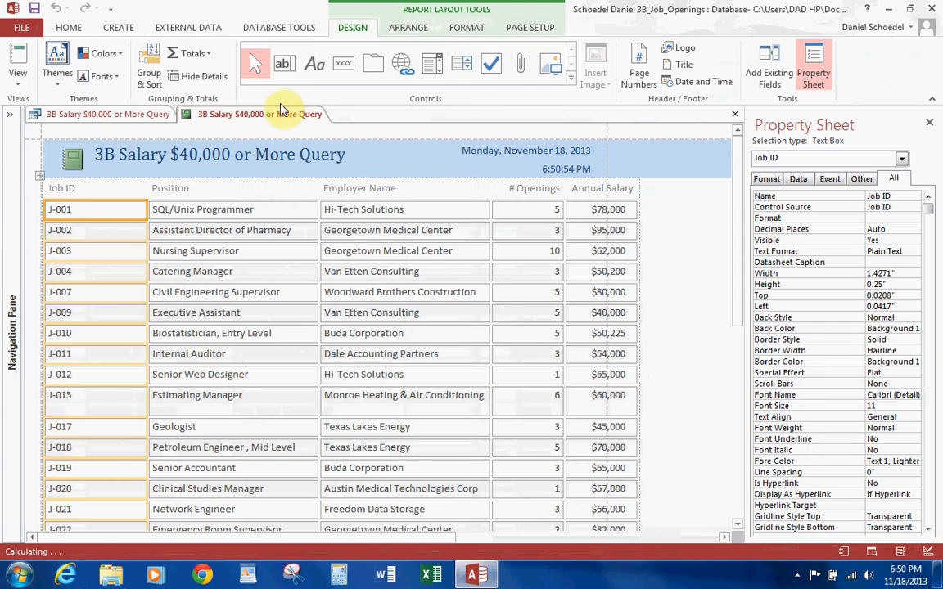
click(97, 116)
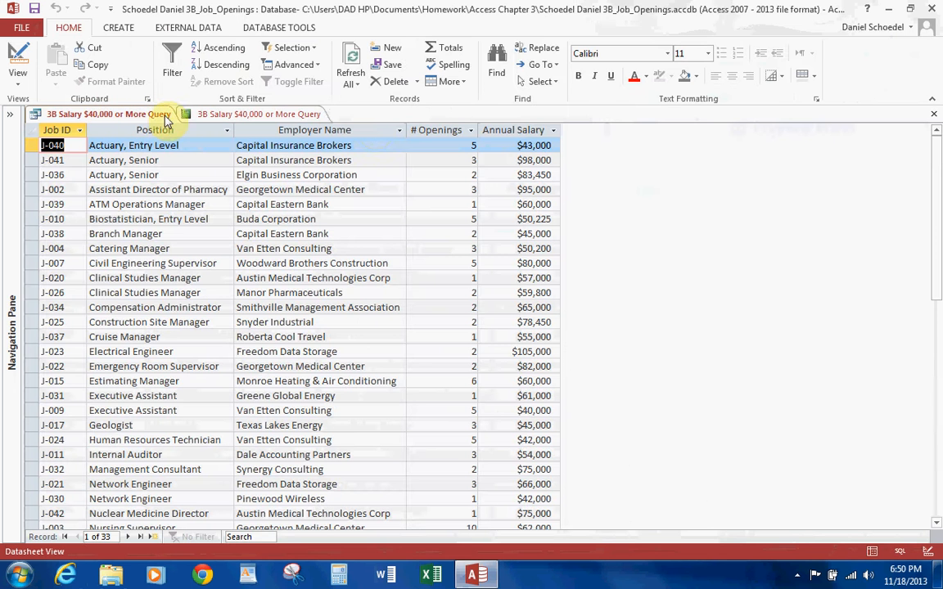
click(936, 116)
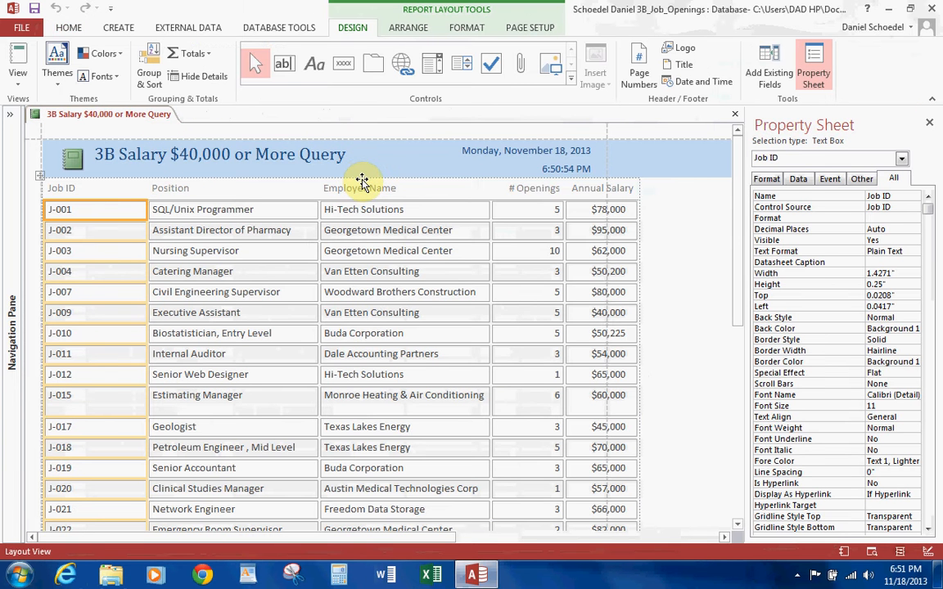
Delete the whole Job ID column, including its heading, from the report
click(65, 190)
click(408, 29)
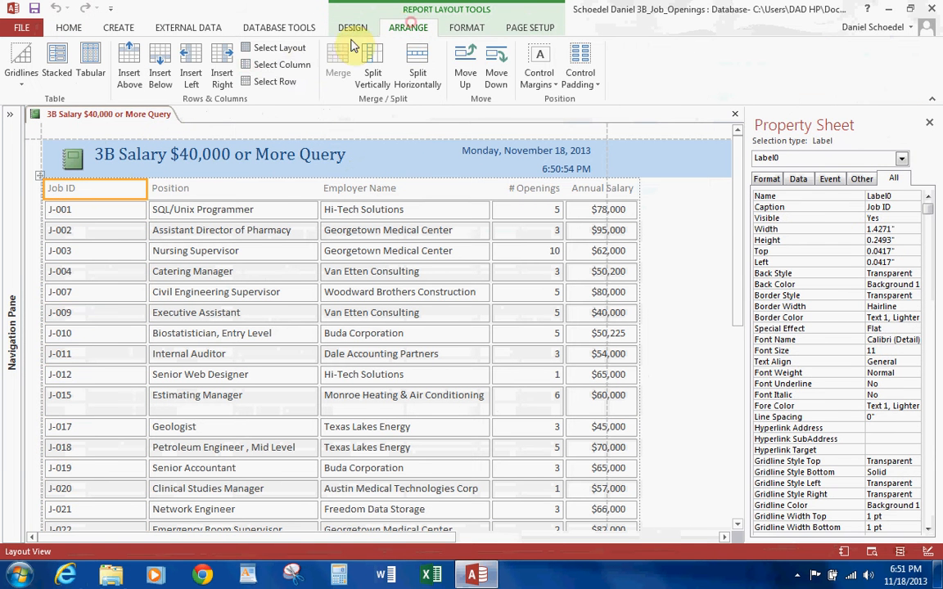
click(283, 65)
key(Delete)
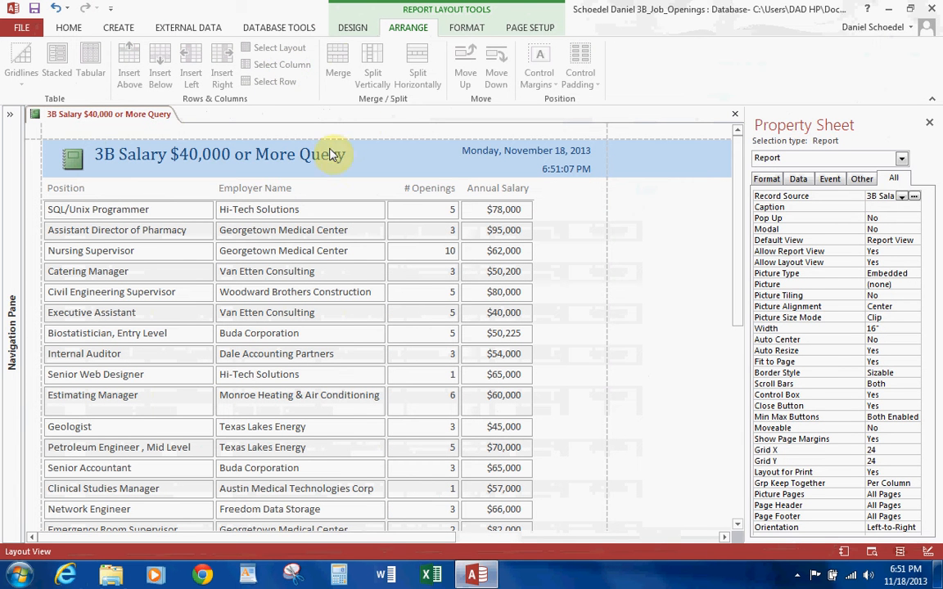
Set the width of the report's Employer Name column to 2.5 inches
click(268, 188)
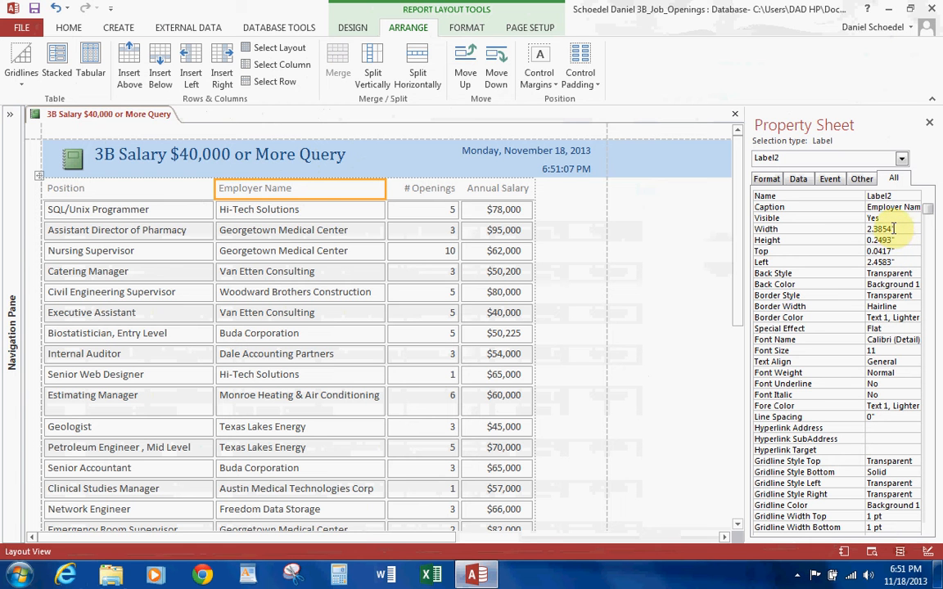
click(843, 234)
key(BackSpace)
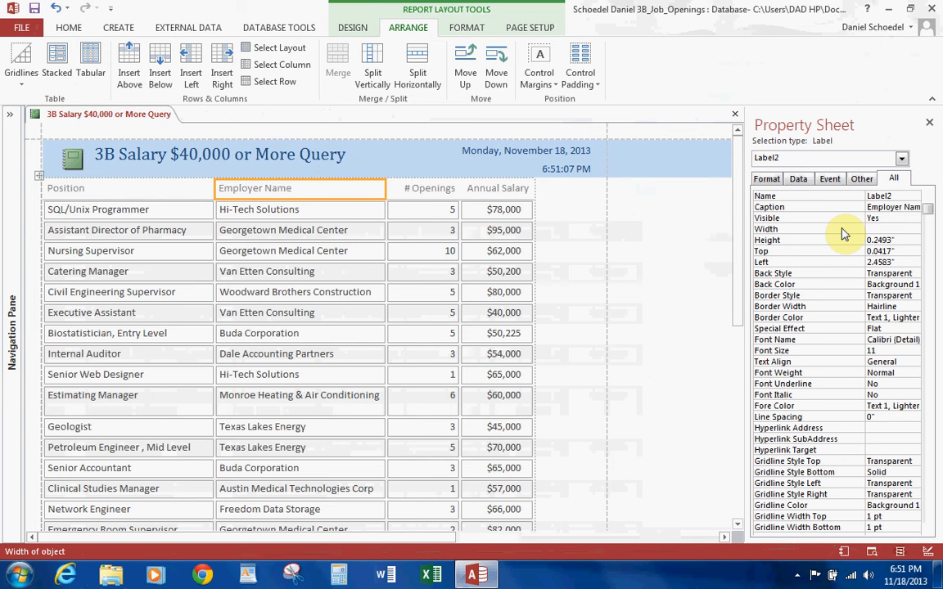
key(Return)
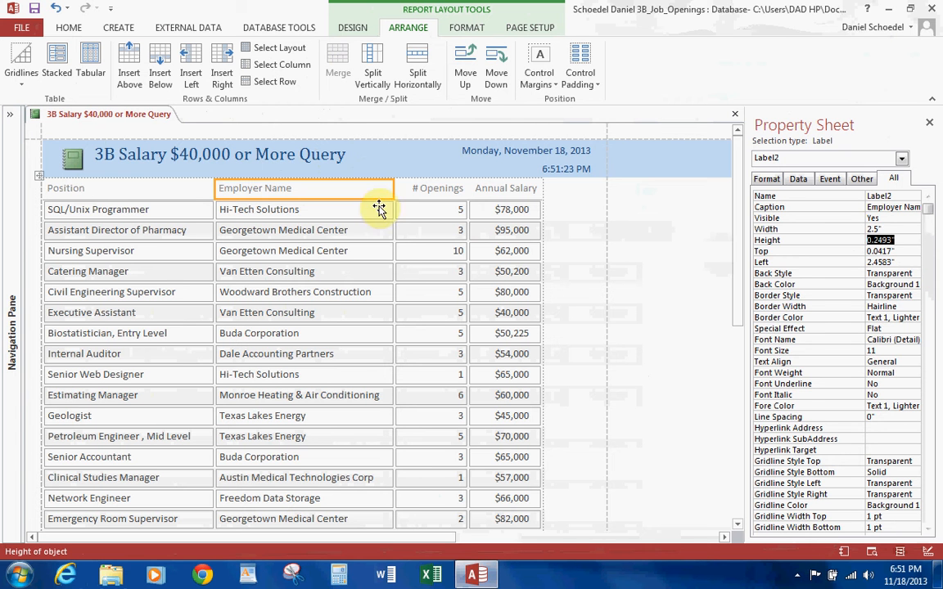
Sort the report in ascending order by the Position column
click(85, 188)
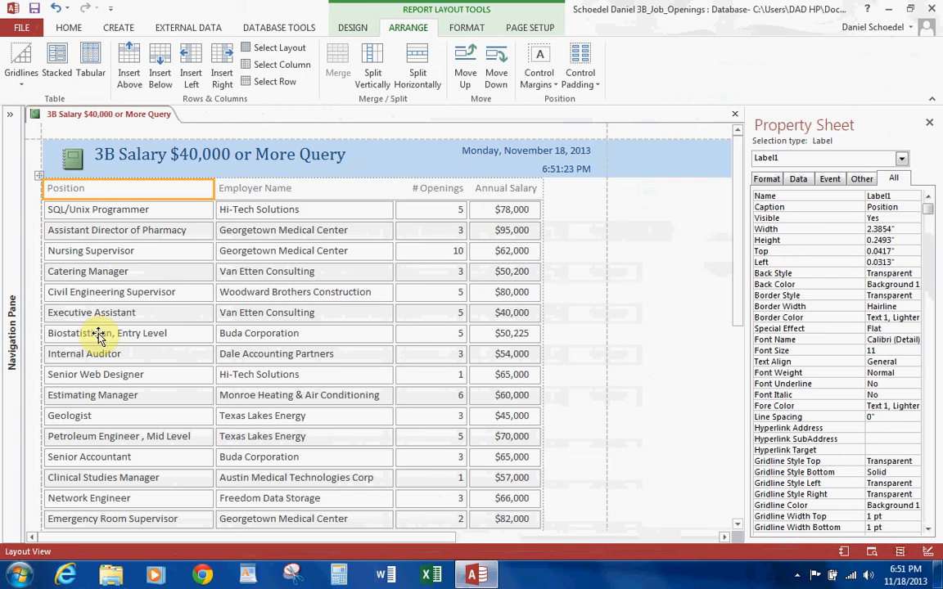
click(65, 28)
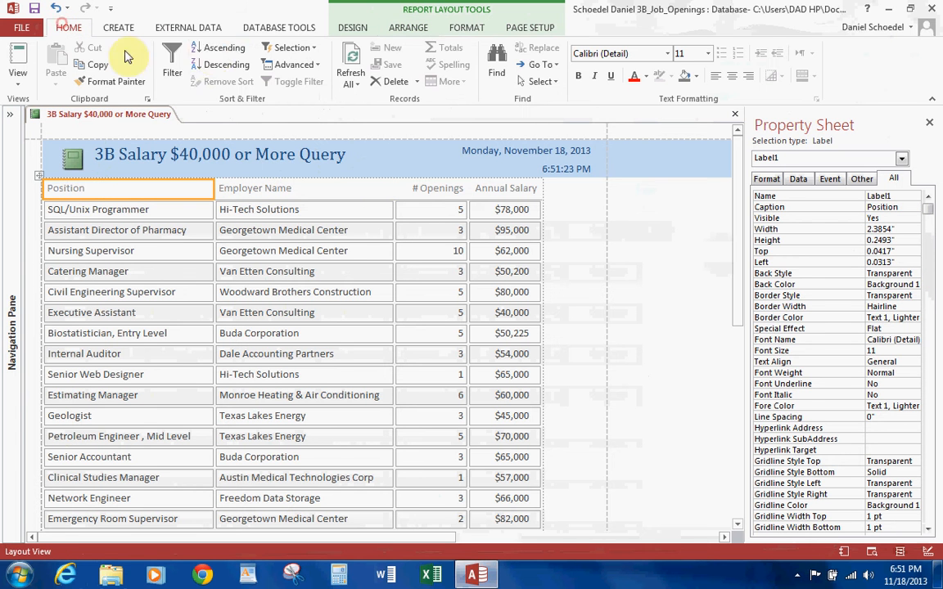
click(210, 52)
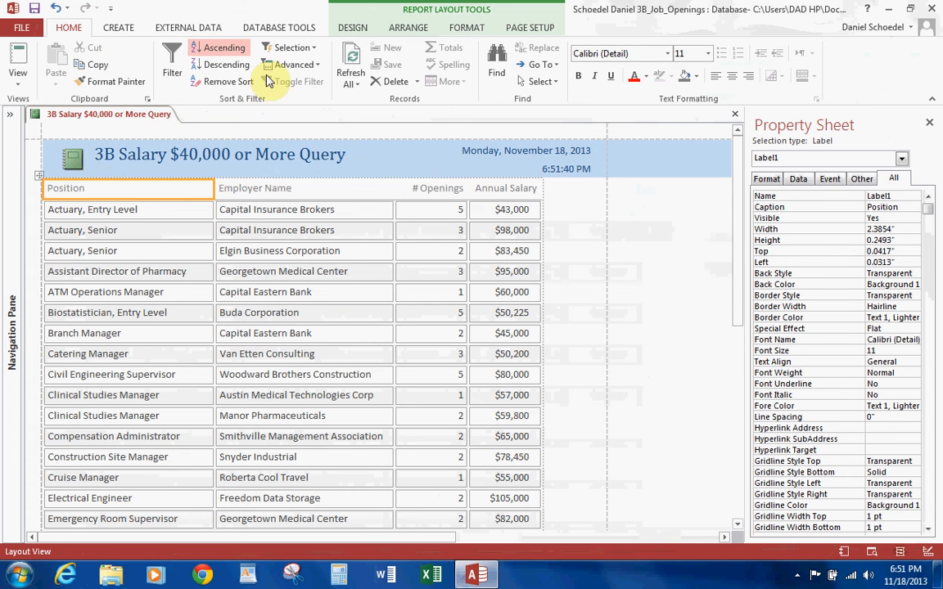
Delete the Annual Salary total and the empty cell it leaves at the end of the report
scroll(427, 199, down, 10)
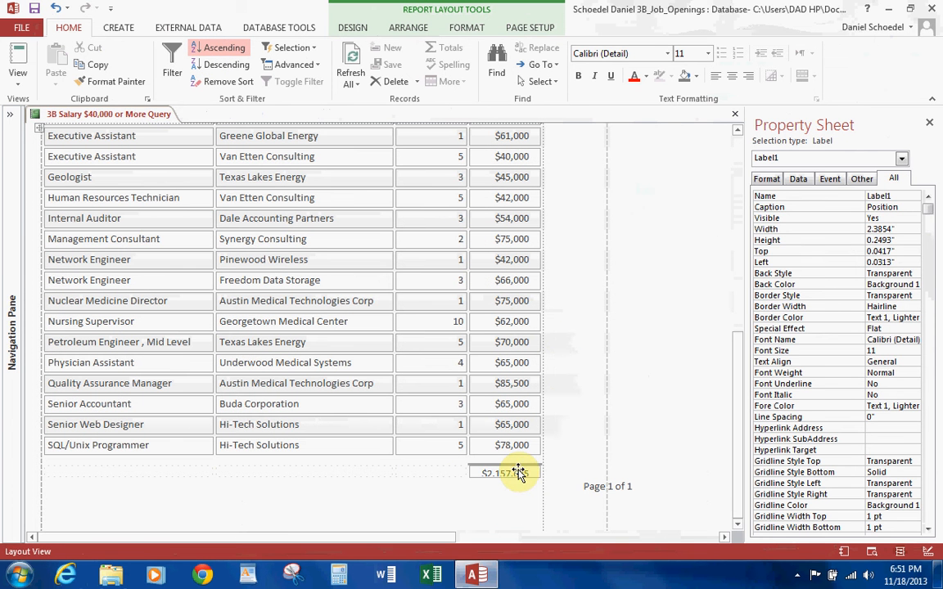
click(518, 473)
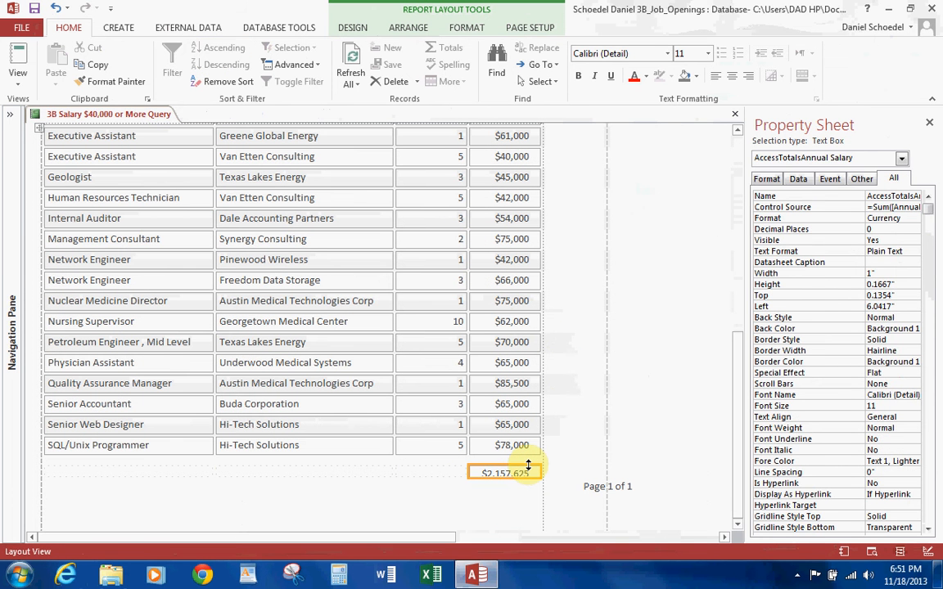
double_click(528, 466)
scroll(559, 385, down, 5)
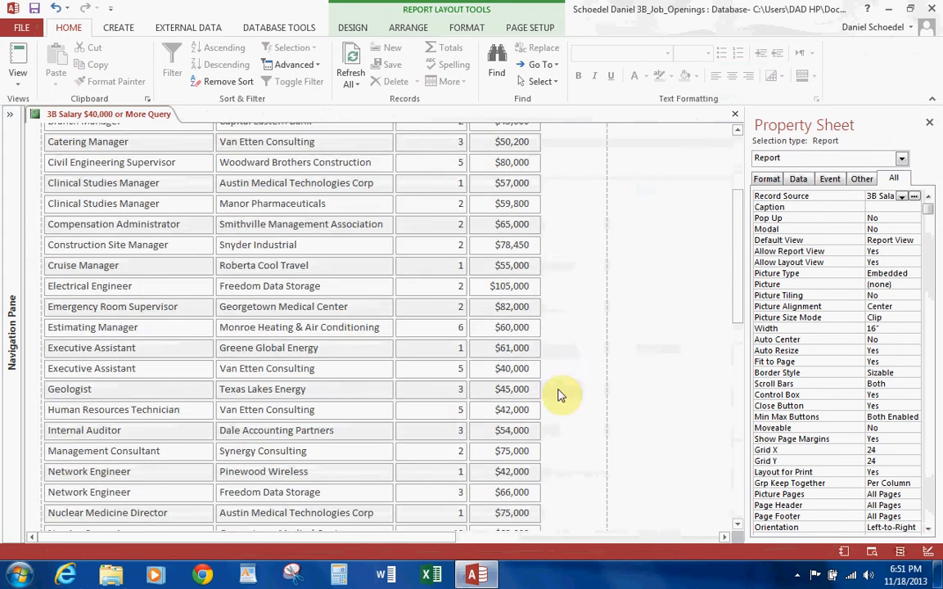
scroll(564, 434, down, 2)
click(522, 489)
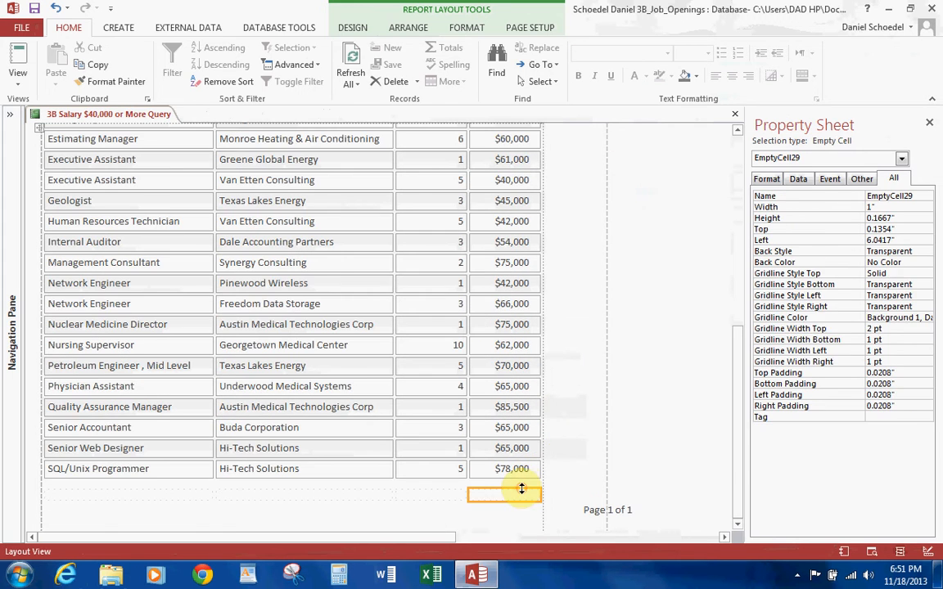
key(Delete)
scroll(543, 478, down, 5)
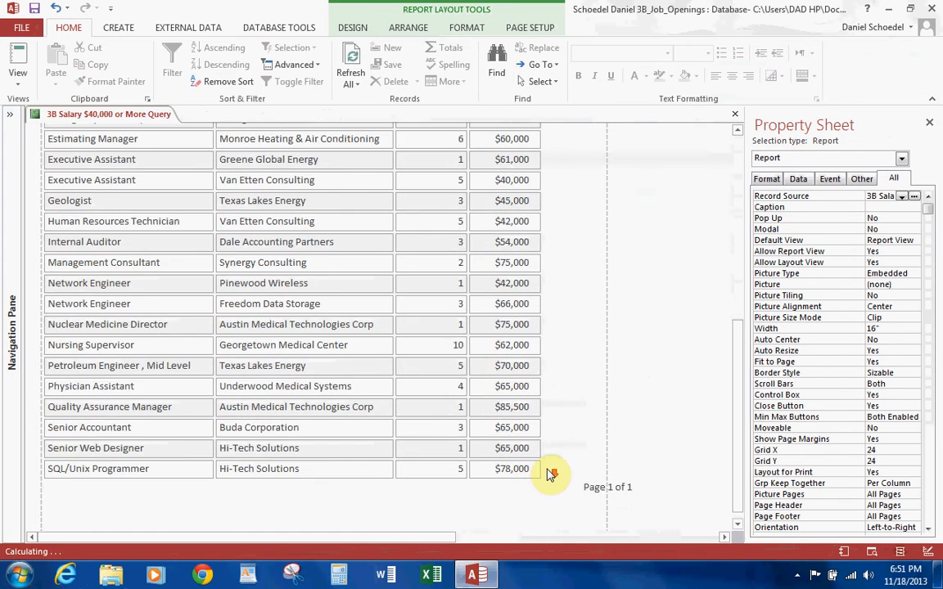
Add a Sum total for the # Openings column of the report
scroll(550, 471, up, 5)
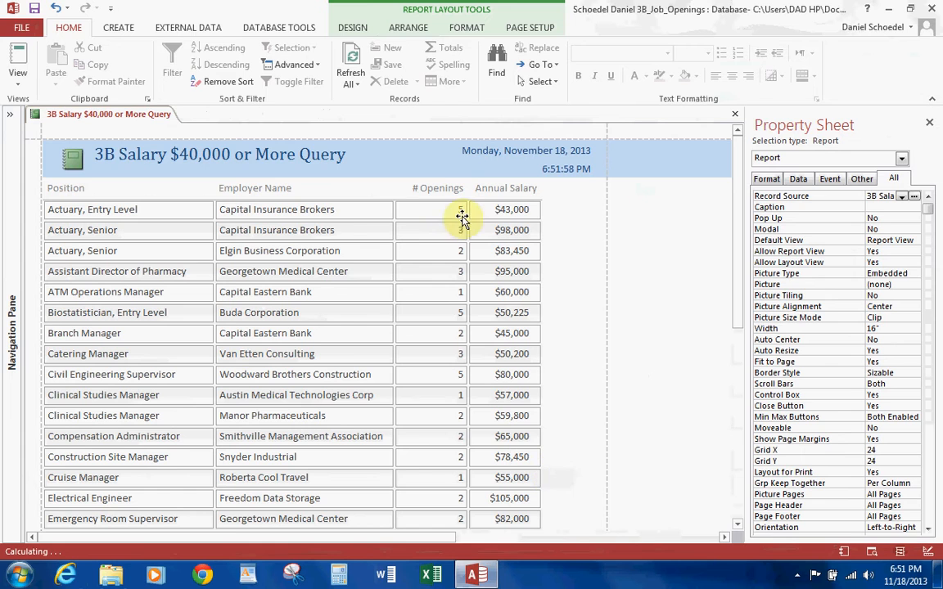
click(432, 189)
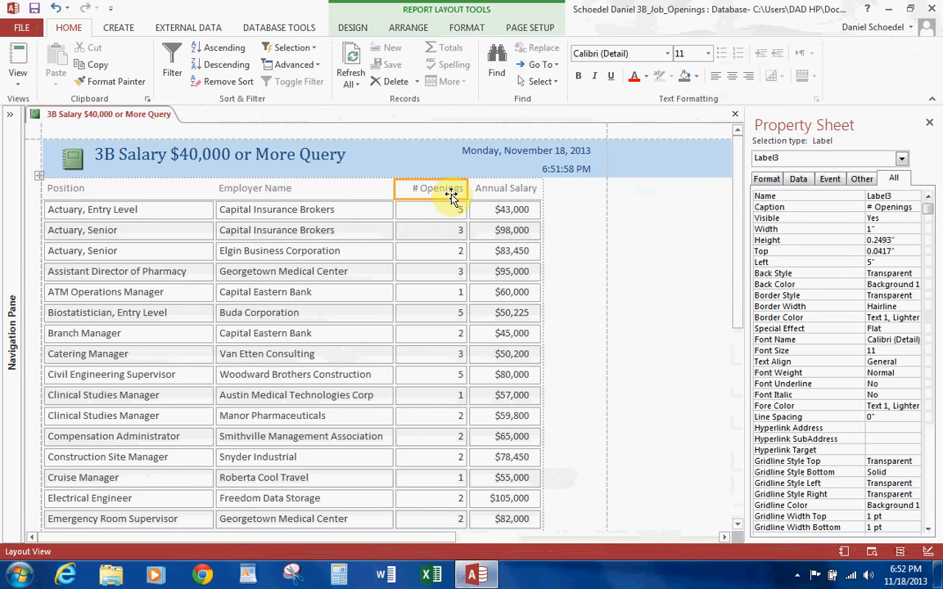
click(354, 27)
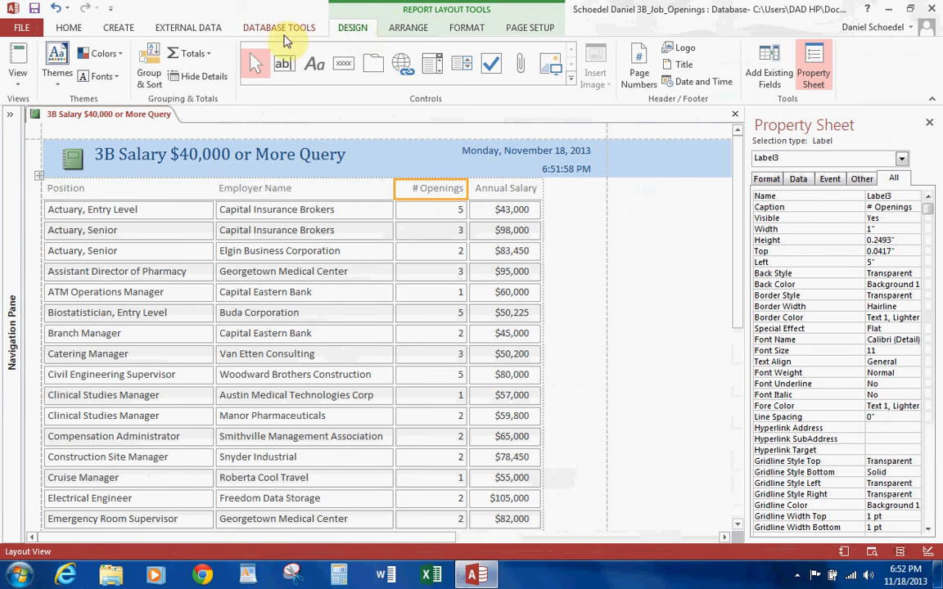
click(207, 55)
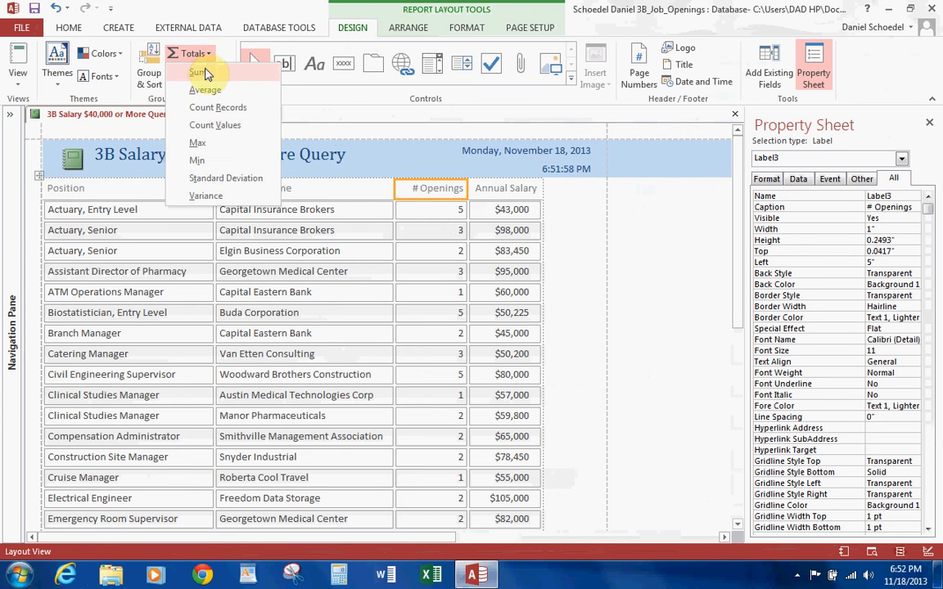
click(204, 76)
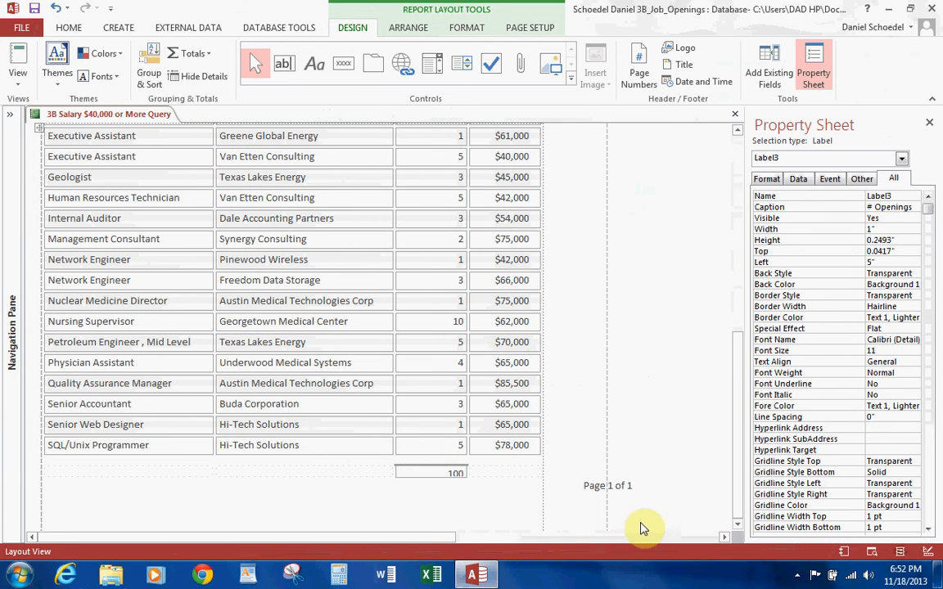
Set the height of the # Openings total control to 0.25 inch
click(797, 575)
click(445, 473)
click(831, 285)
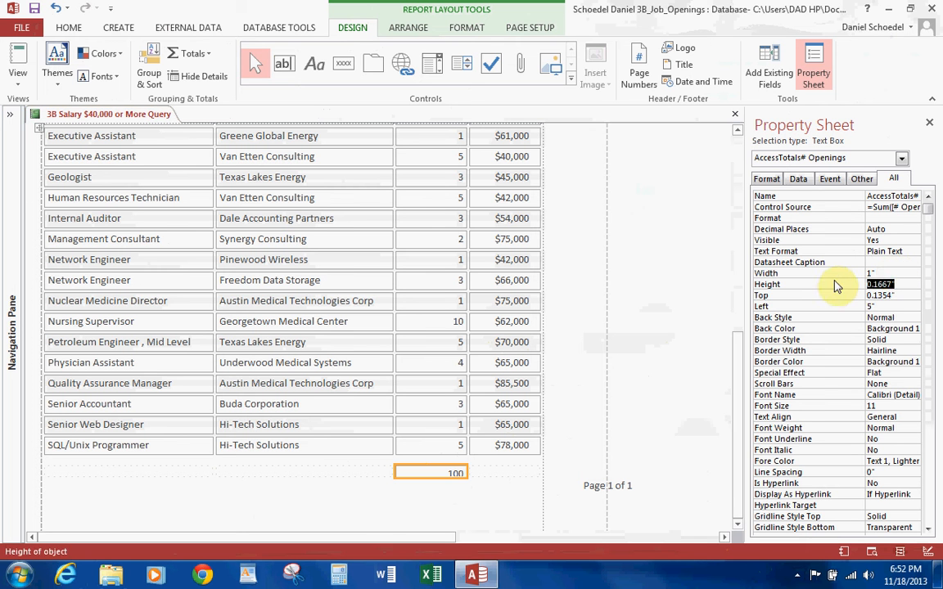
key(BackSpace)
text(.25)
key(Return)
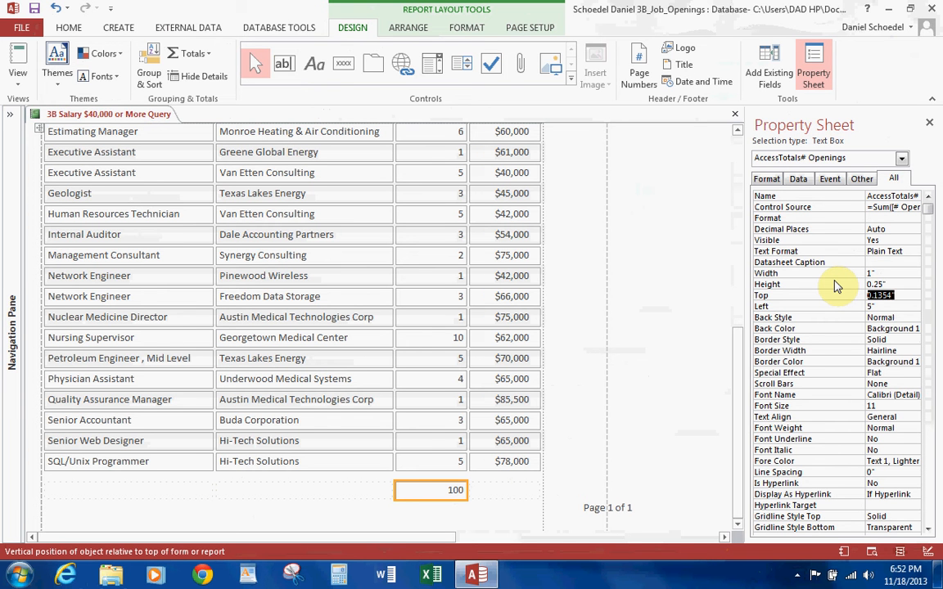
Set the Left property of the page number control in the report footer to 2.5 inches
click(604, 507)
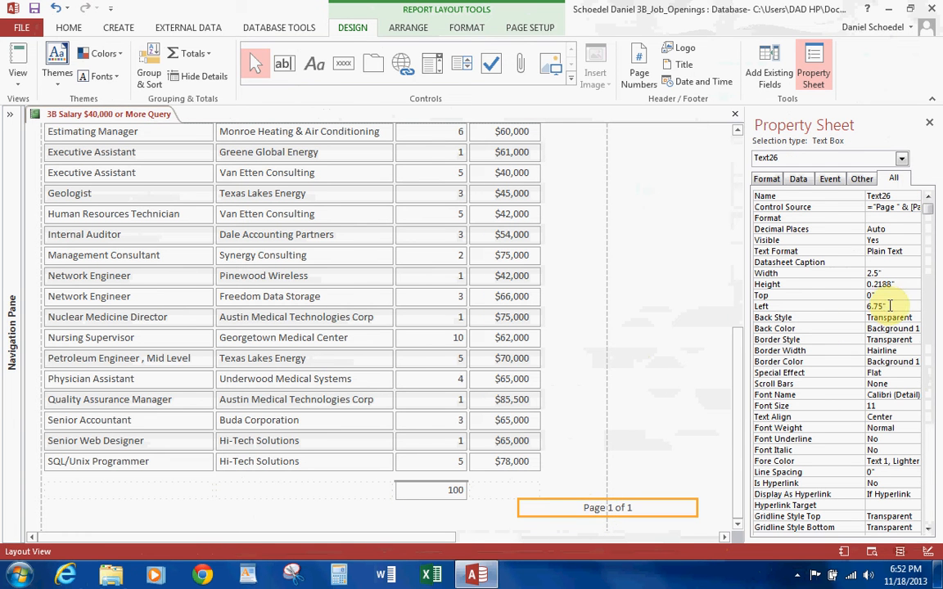
click(851, 306)
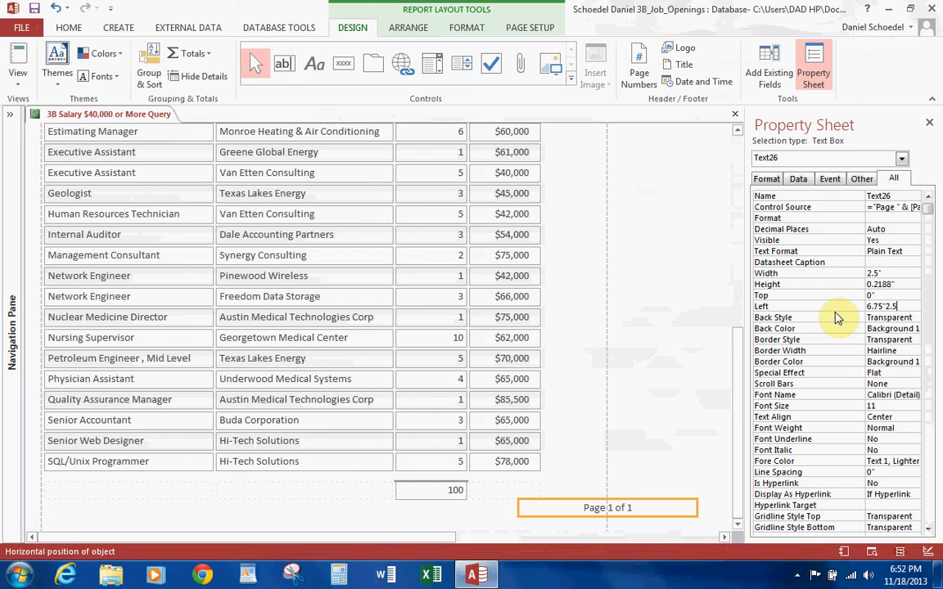
key(Return)
key(Return)
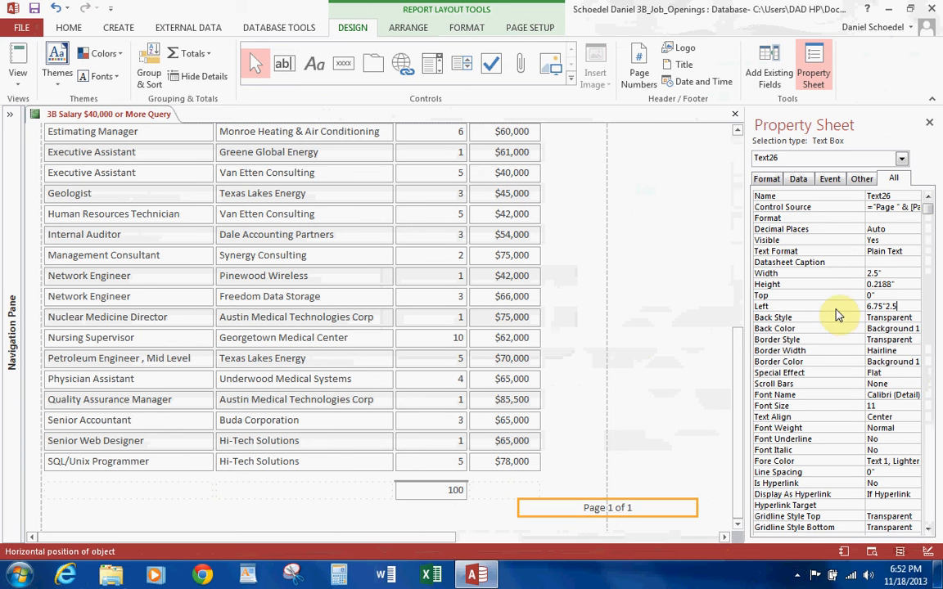
drag(915, 307, 785, 296)
text(2.5)
key(Return)
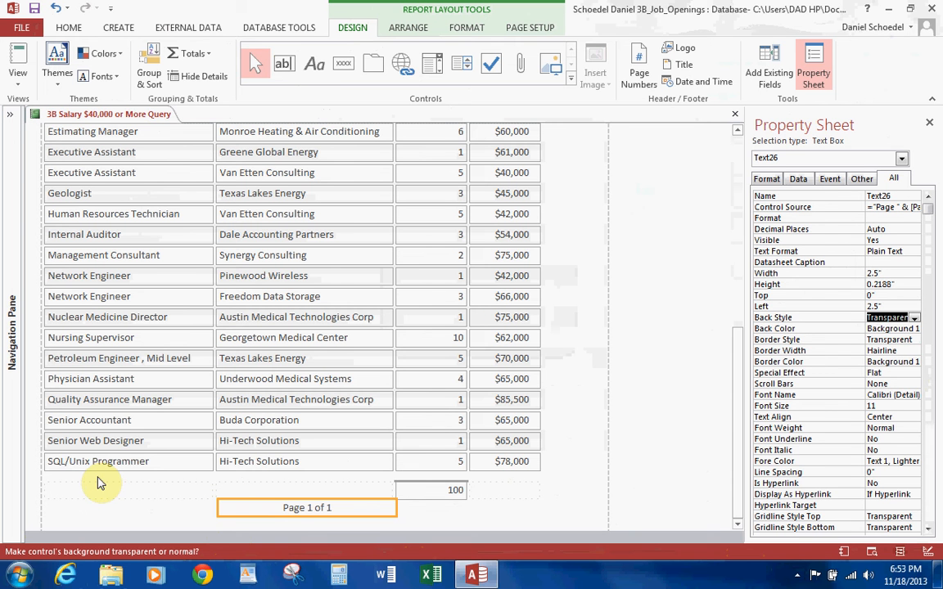
Replace the word Query in the report title so it reads "3B Salary $40,000 or More Report"
click(736, 147)
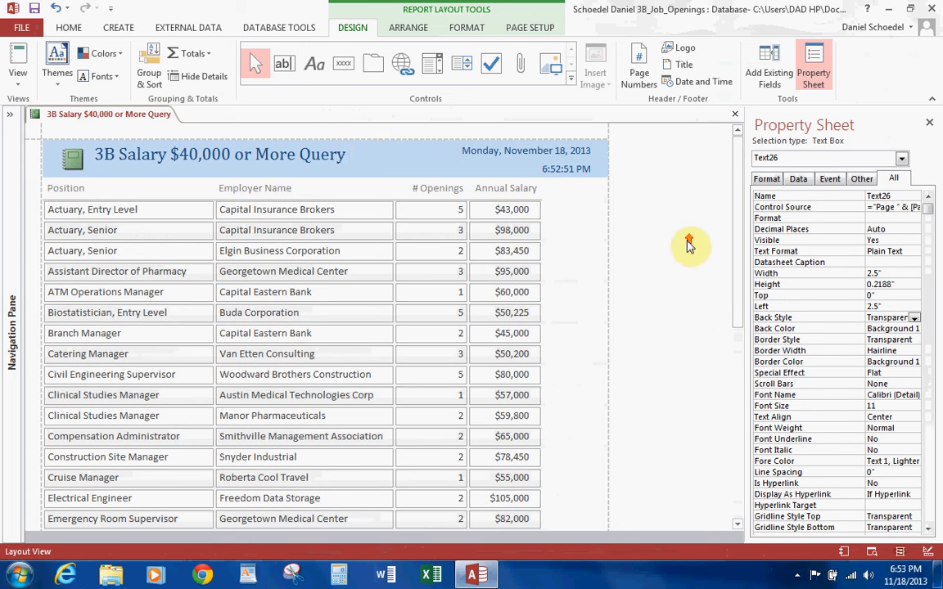
click(327, 155)
click(330, 154)
double_click(318, 155)
text(Report)
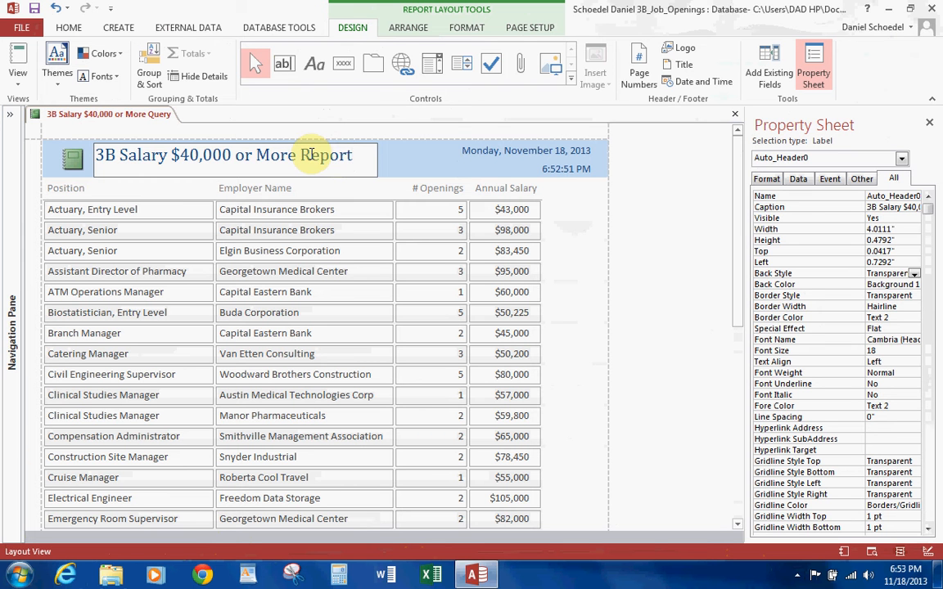
Set the font size of the whole report title to 14
key(shift+Left)
key(shift+Left)
key(shift+Left)
key(shift+Left)
key(shift+Left)
key(shift+Left)
key(shift+Left)
key(shift+Left)
key(shift+Left)
key(shift+Left)
key(shift+Left)
key(shift+Left)
key(shift+Left)
key(shift+Left)
key(shift+Left)
key(shift+Left)
key(shift+Left)
key(shift+Left)
key(shift+Left)
key(shift+Left)
key(shift+Left)
key(shift+Left)
key(shift+Left)
key(shift+Left)
key(shift+Left)
key(shift+Left)
key(shift+Left)
key(shift+Left)
key(shift+Left)
key(shift+Left)
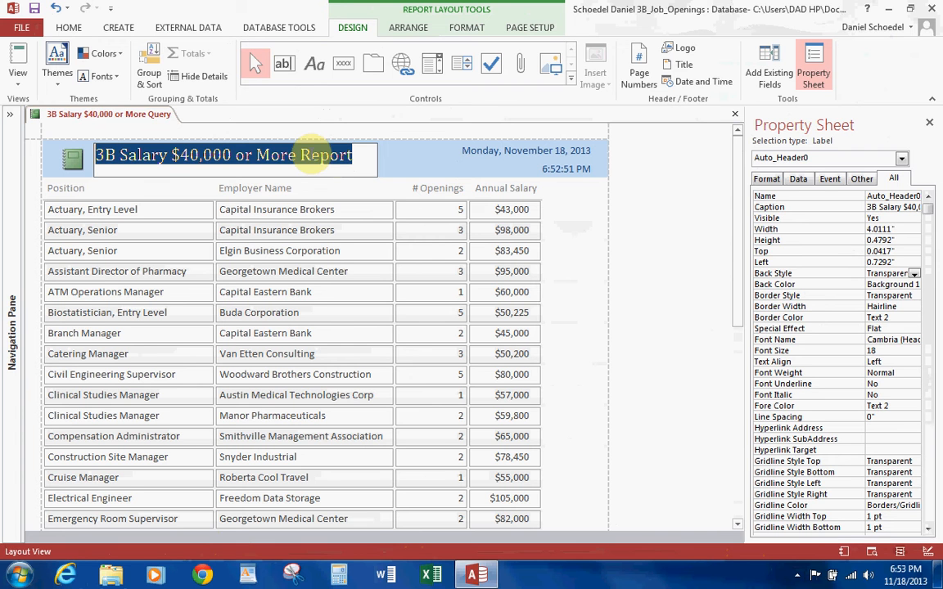
click(466, 27)
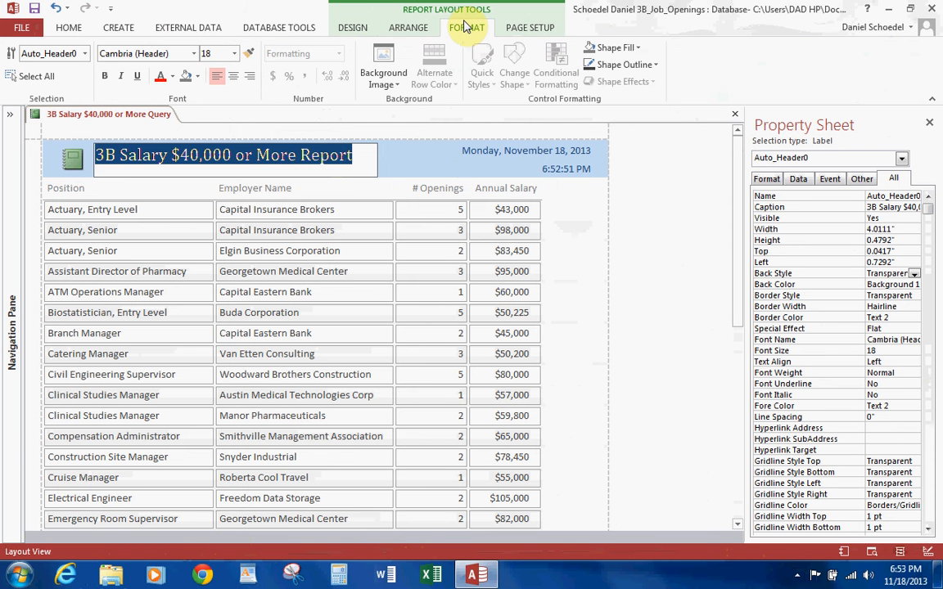
click(234, 54)
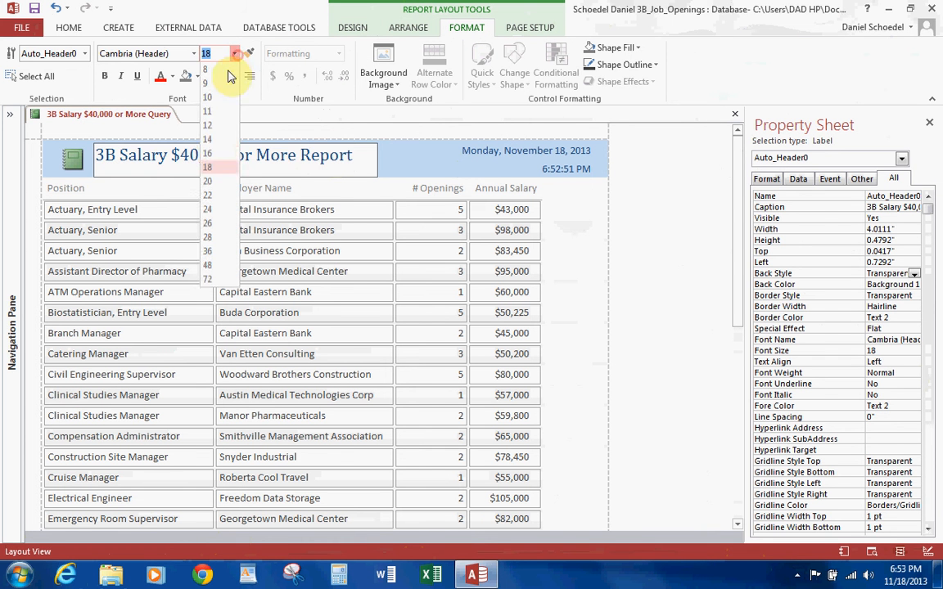
click(209, 141)
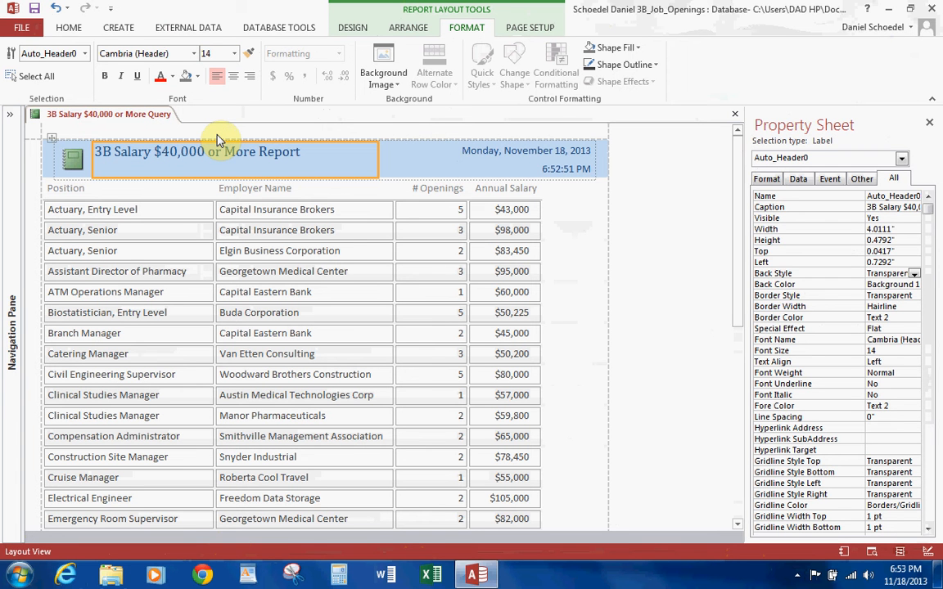
Set the Left property of the Position column heading to 0.5 inch
click(79, 190)
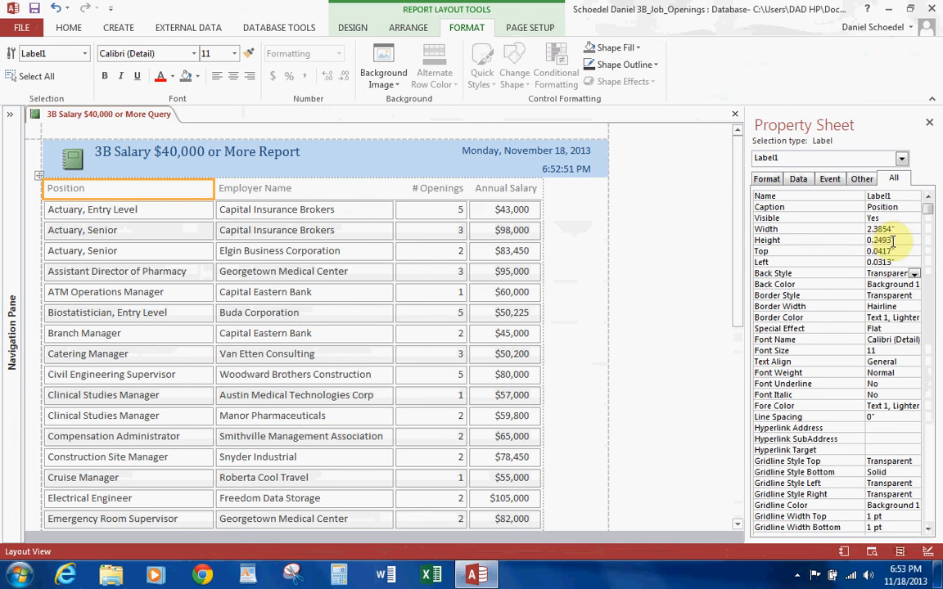
click(838, 262)
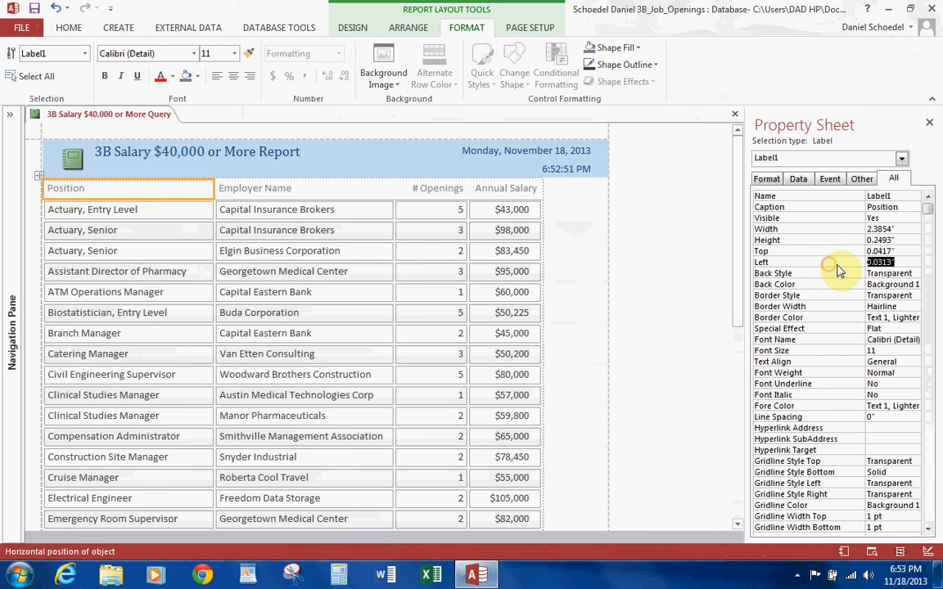
key(Delete)
click(839, 272)
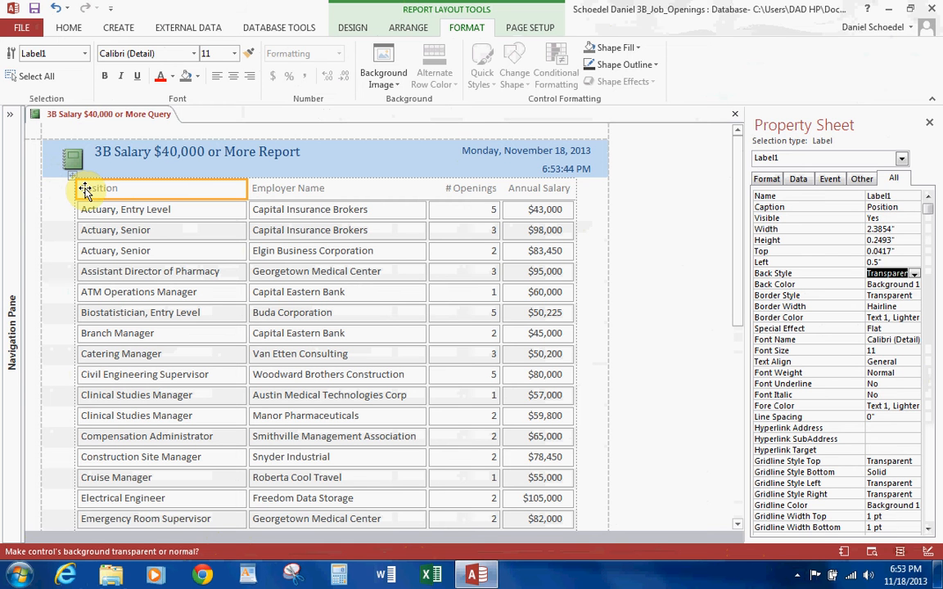
Save the report under the student's last and first name followed by "3B Salary $40,000 or More Report"
click(35, 8)
key(Right)
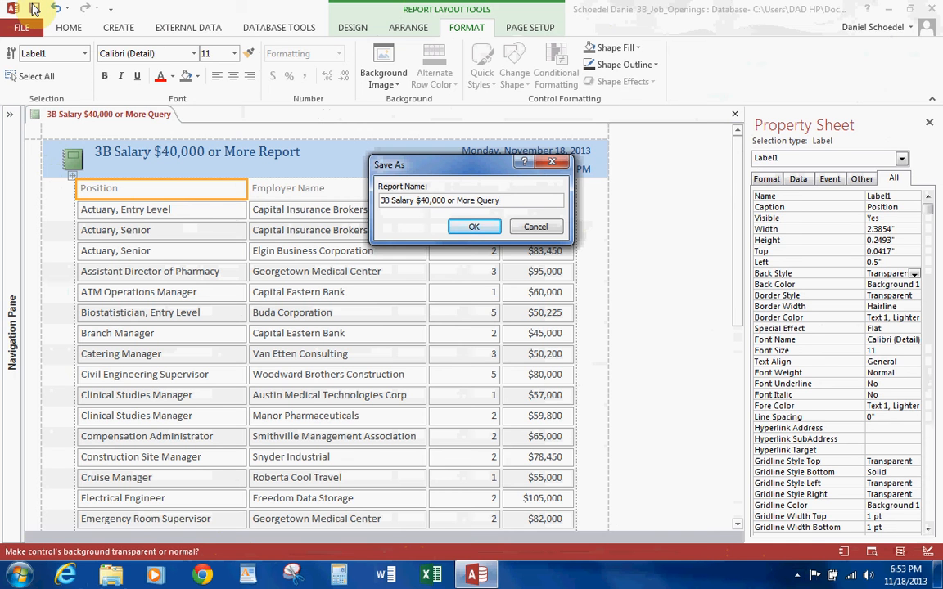
text(Schoedel )
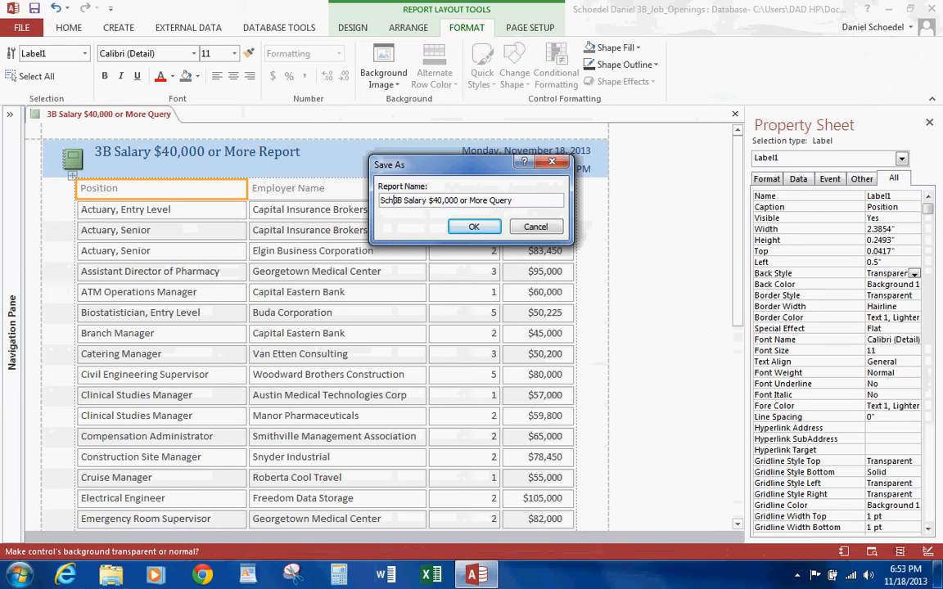
text(Daniel)
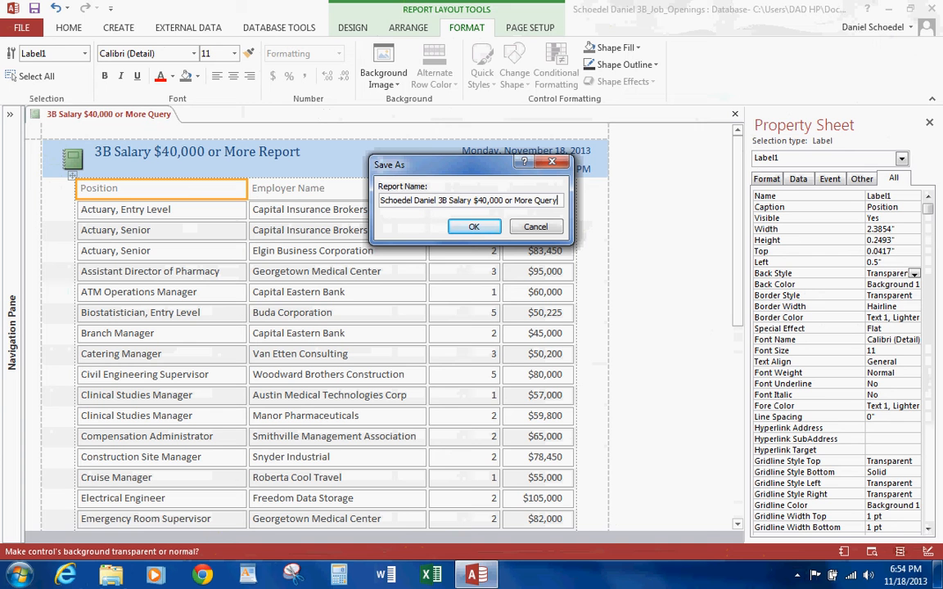
key(BackSpace)
key(BackSpace)
key(BackSpace)
key(BackSpace)
text(Report)
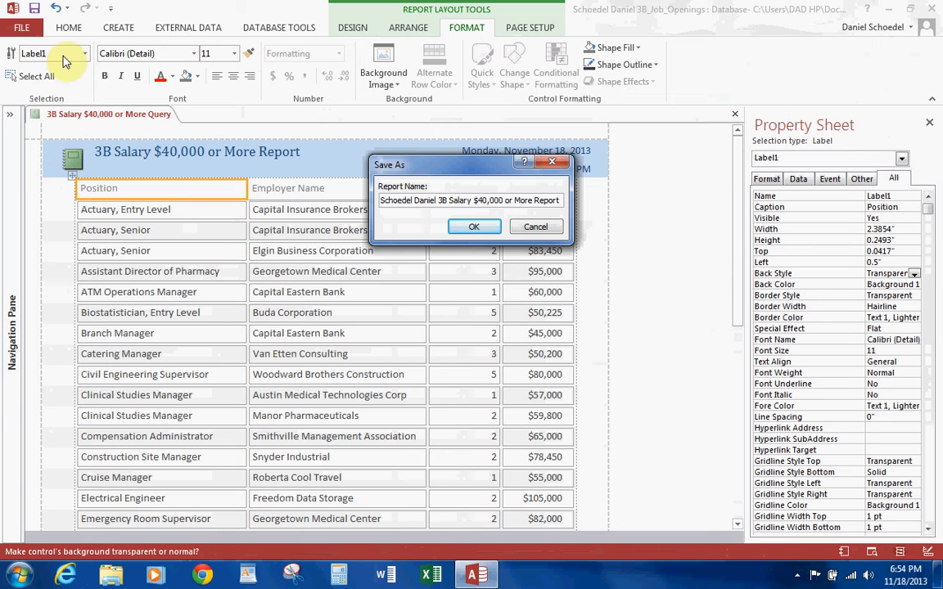
click(491, 227)
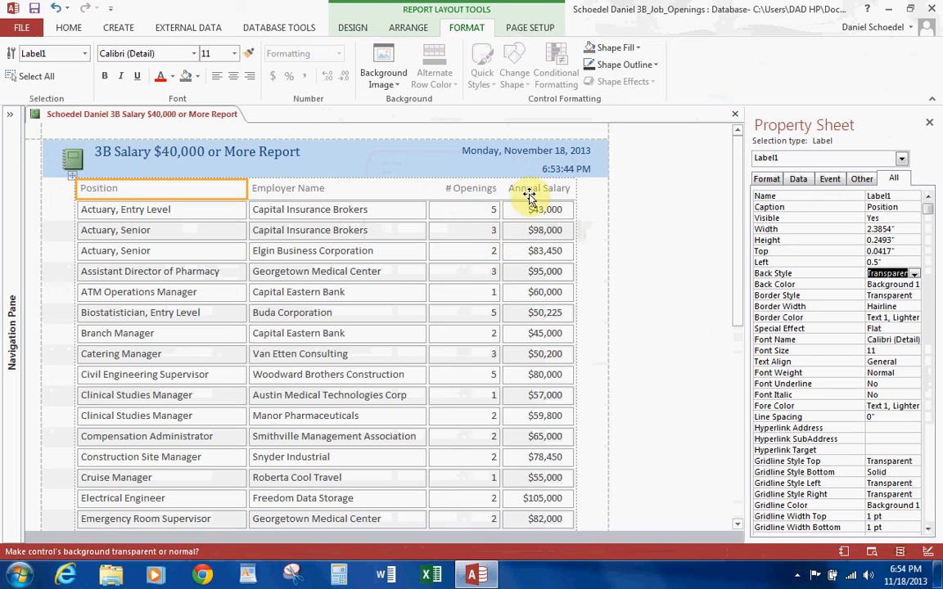
Display the saved salary report in Print Preview
click(22, 35)
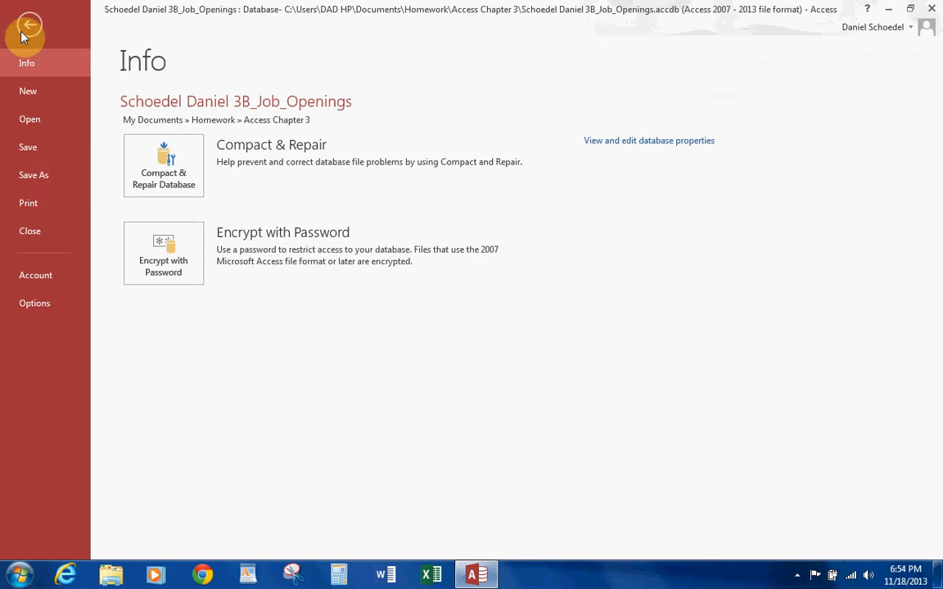
click(44, 212)
click(211, 229)
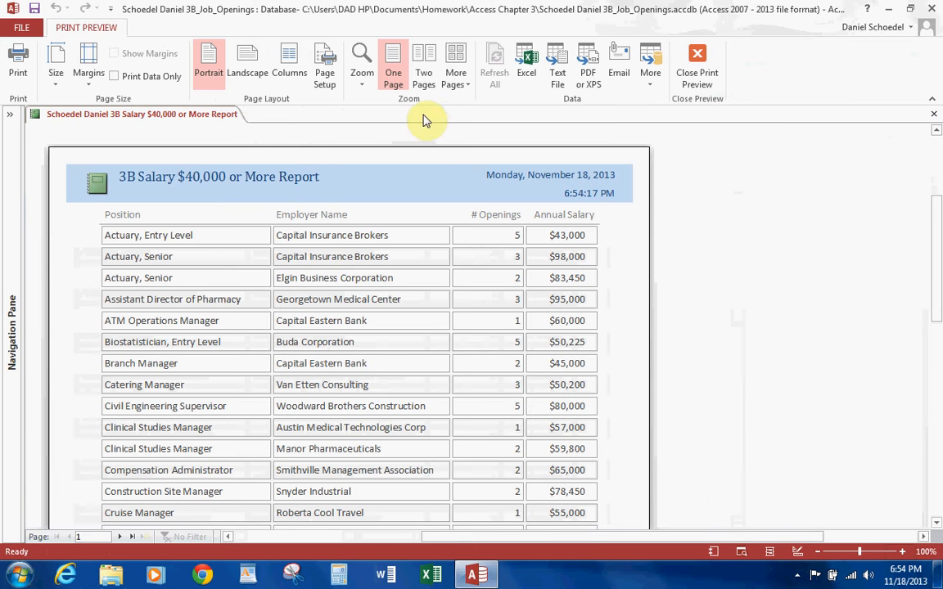
View the salary report as two pages, and close Print Preview, the property sheet and the report
click(426, 77)
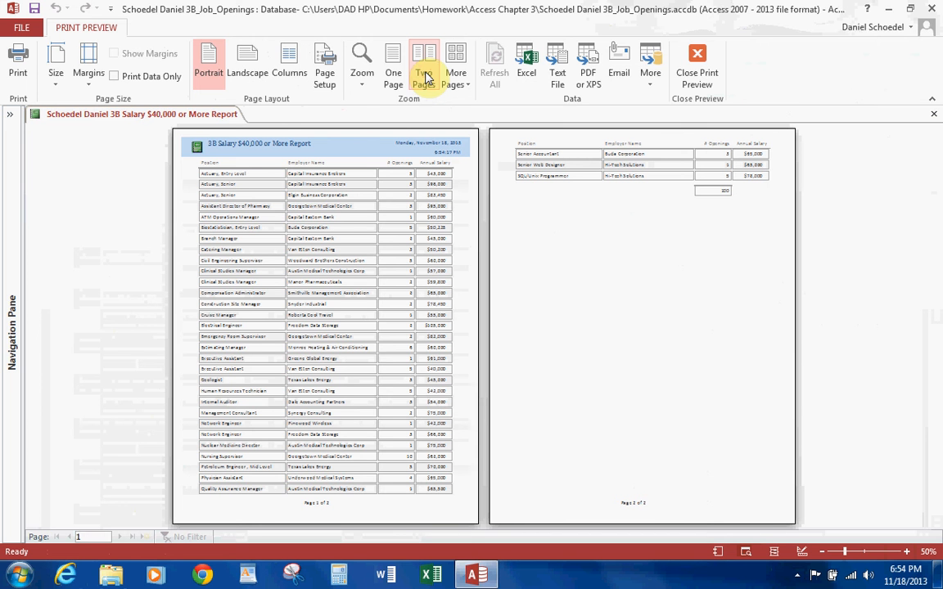
click(703, 64)
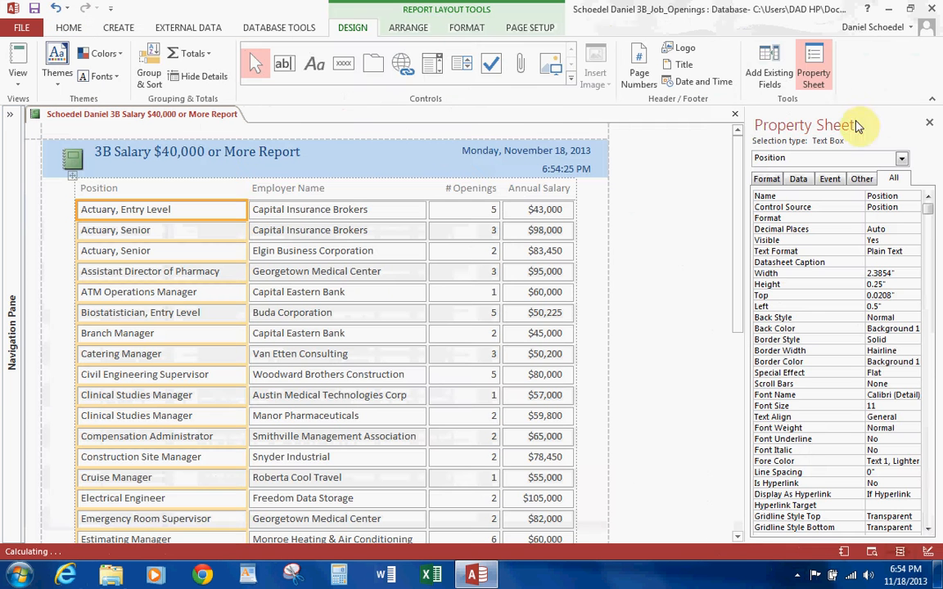
click(933, 124)
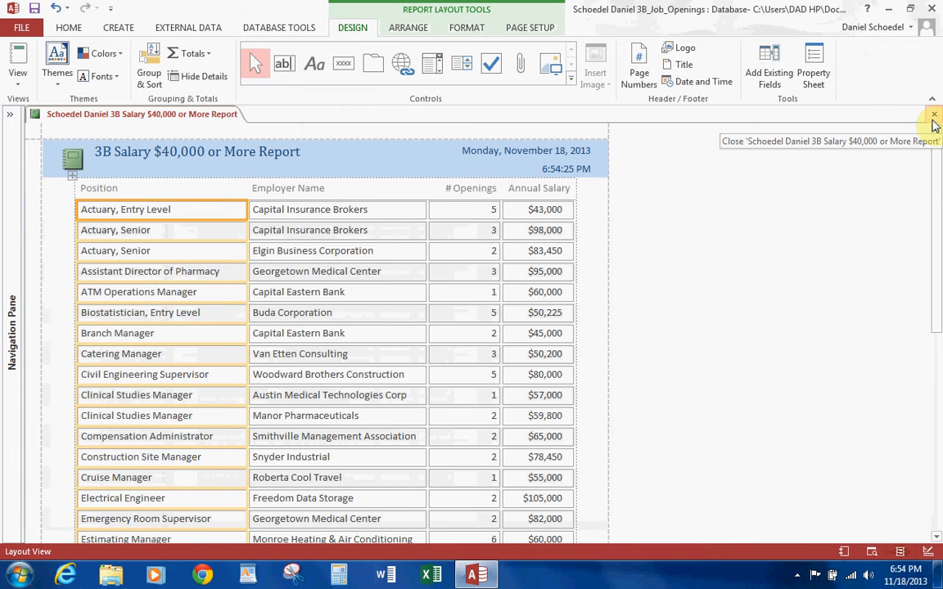
click(934, 116)
Start a Report Wizard report from the 3B Employers table with the fields Industry, Employer Name and Fee Paid, in that order
click(121, 29)
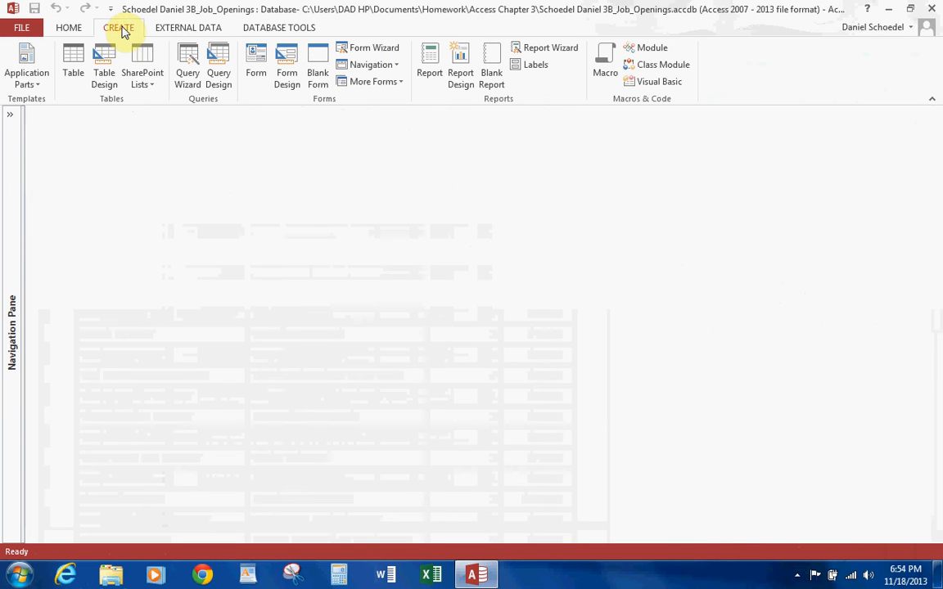
click(550, 51)
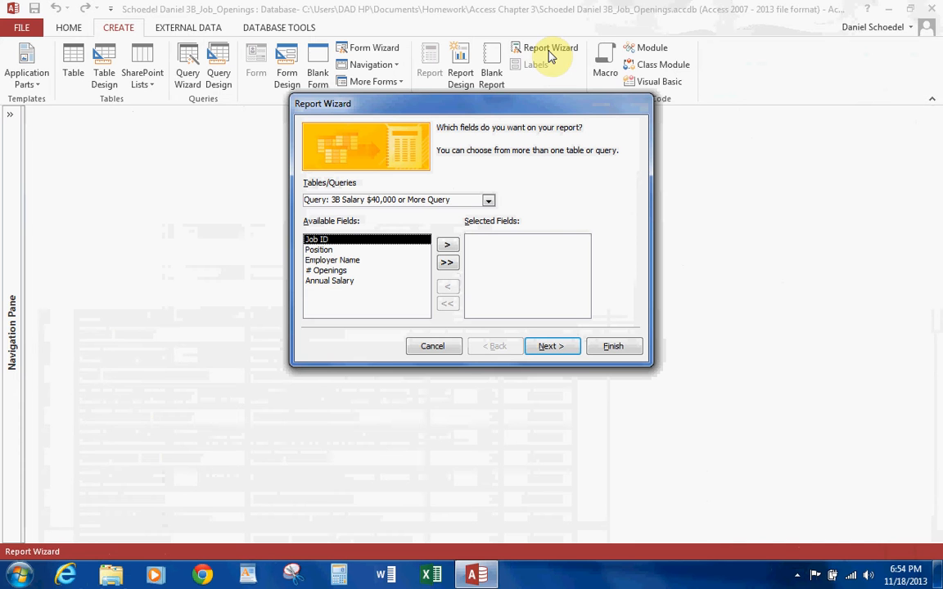
click(449, 199)
click(354, 213)
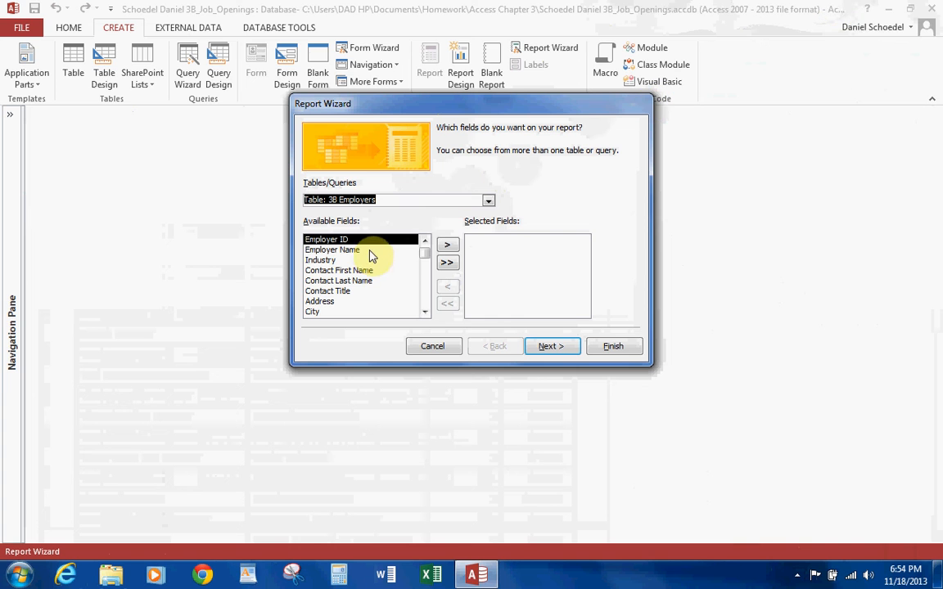
click(414, 259)
click(447, 245)
click(364, 250)
click(447, 246)
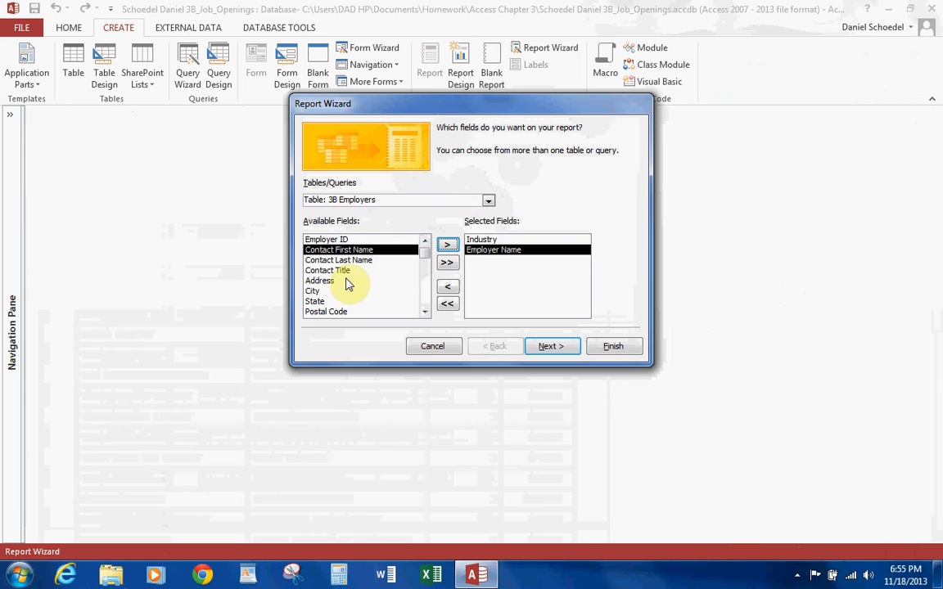
click(425, 312)
click(425, 312)
click(351, 313)
click(448, 246)
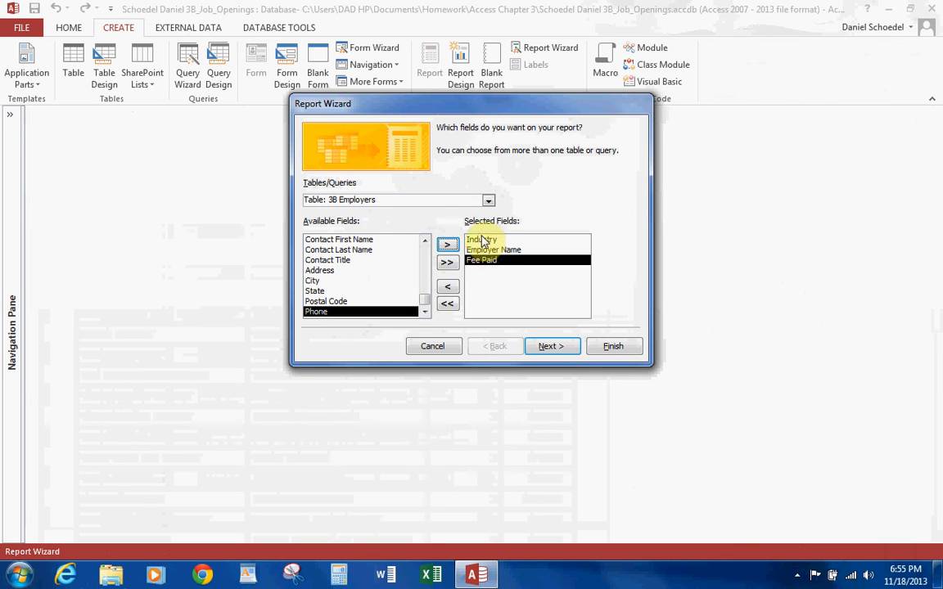
Group the report by Industry and sort its detail records by Employer Name in ascending order
click(554, 348)
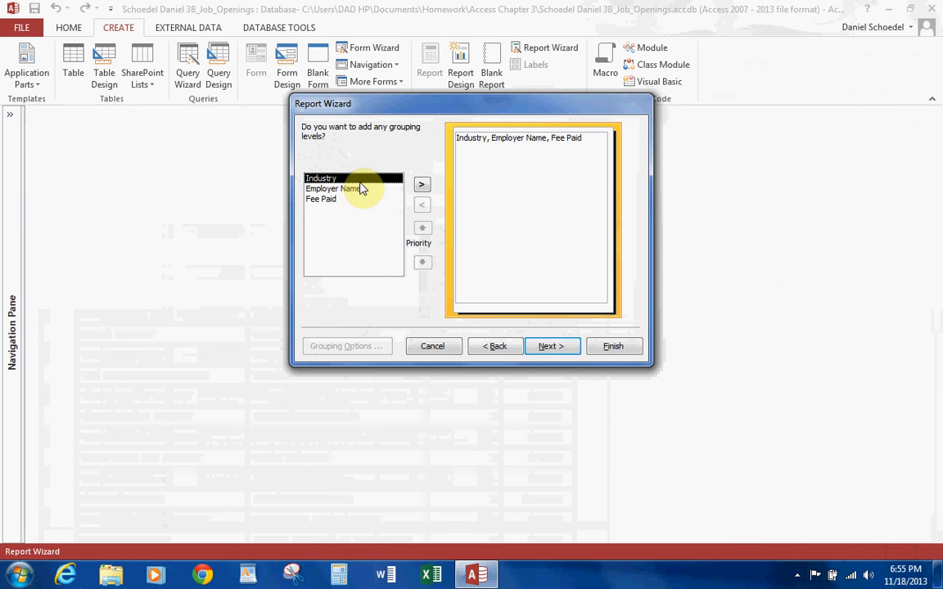
click(421, 185)
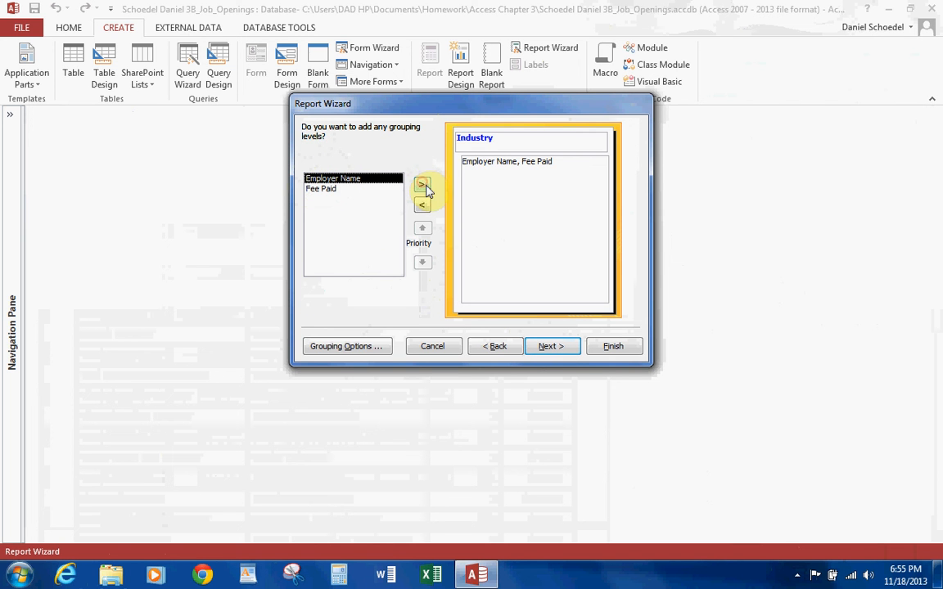
click(551, 347)
click(565, 178)
click(490, 200)
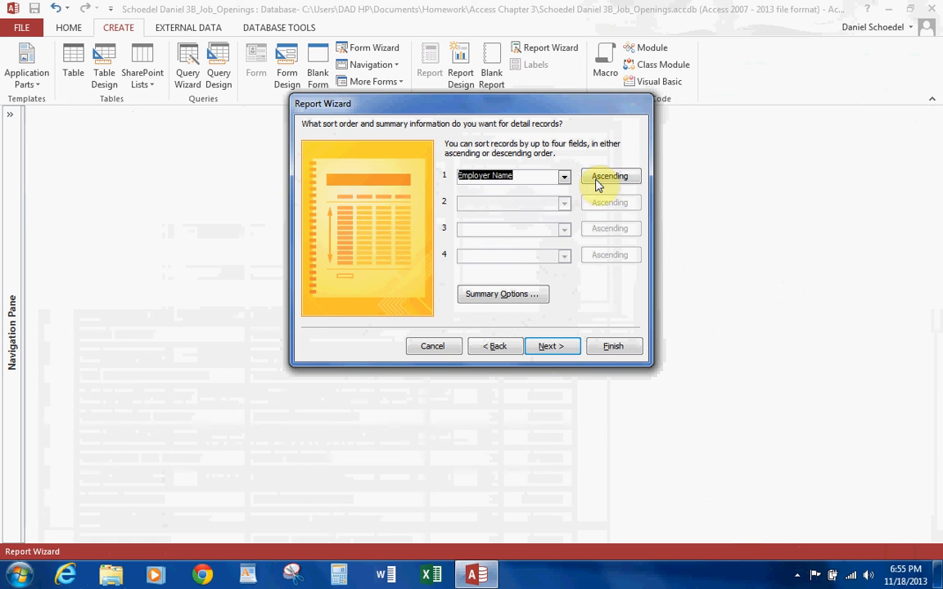
click(603, 181)
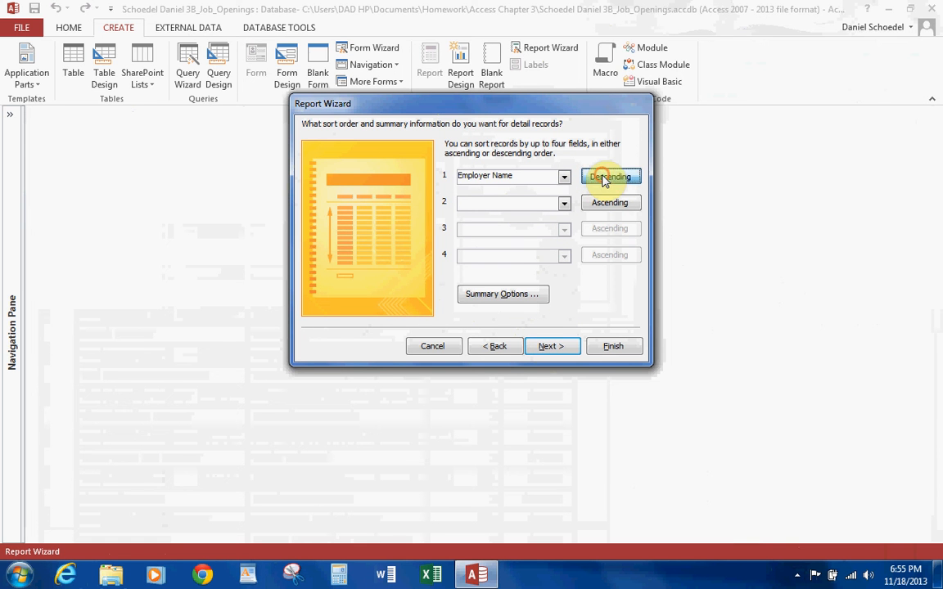
Add a Sum summary for Fee Paid with detail and summary shown, and accept the Stepped layout in Portrait orientation
click(499, 295)
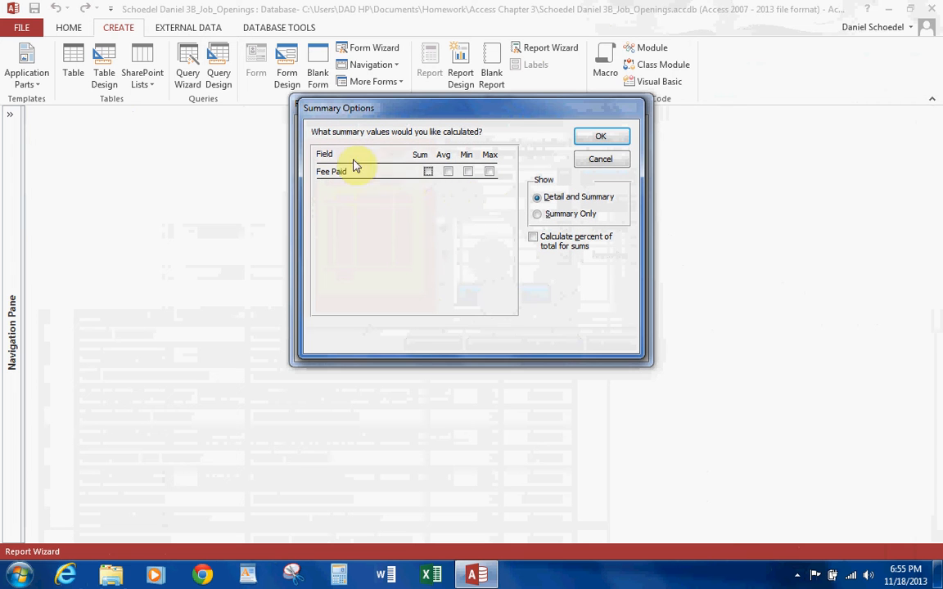
click(428, 171)
click(591, 136)
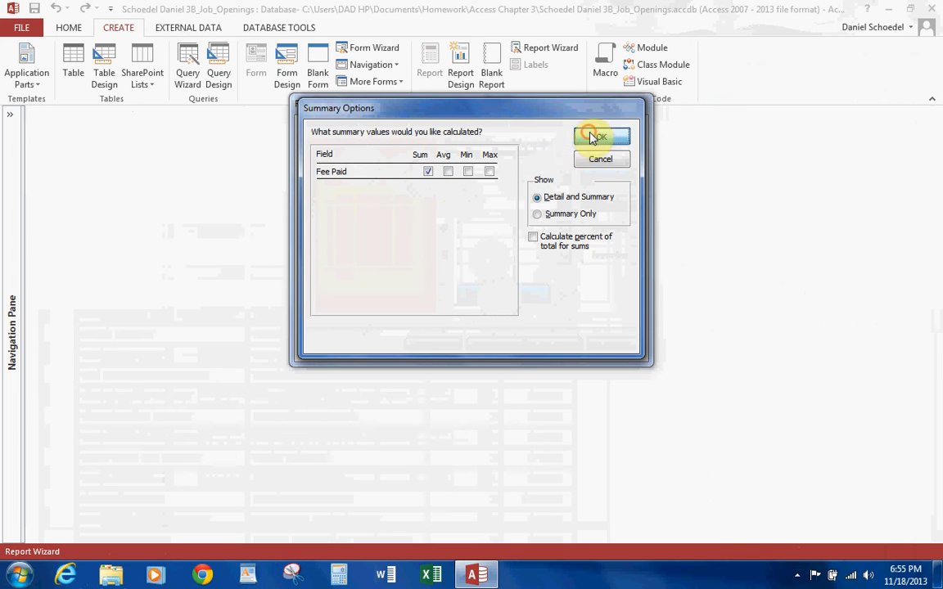
click(554, 347)
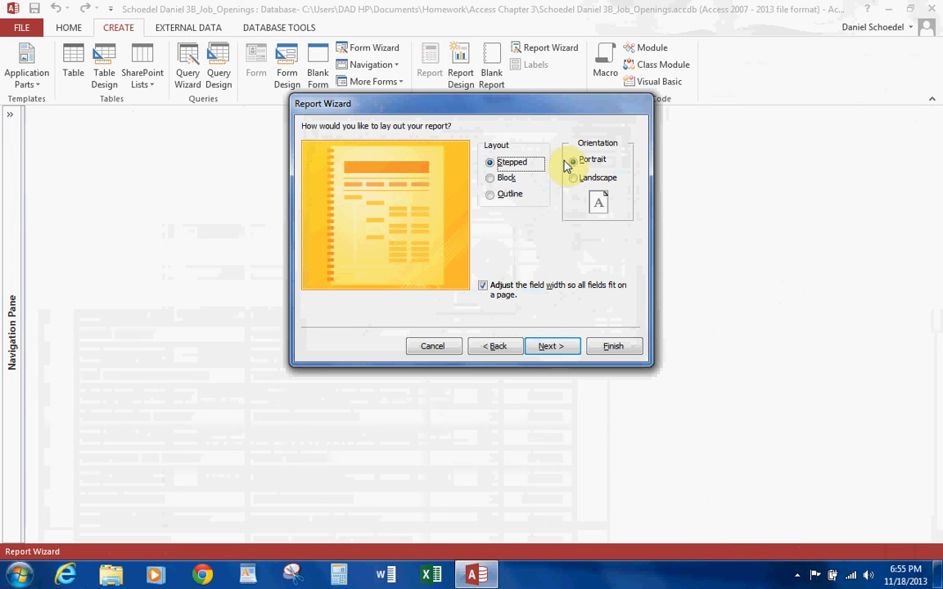
click(554, 346)
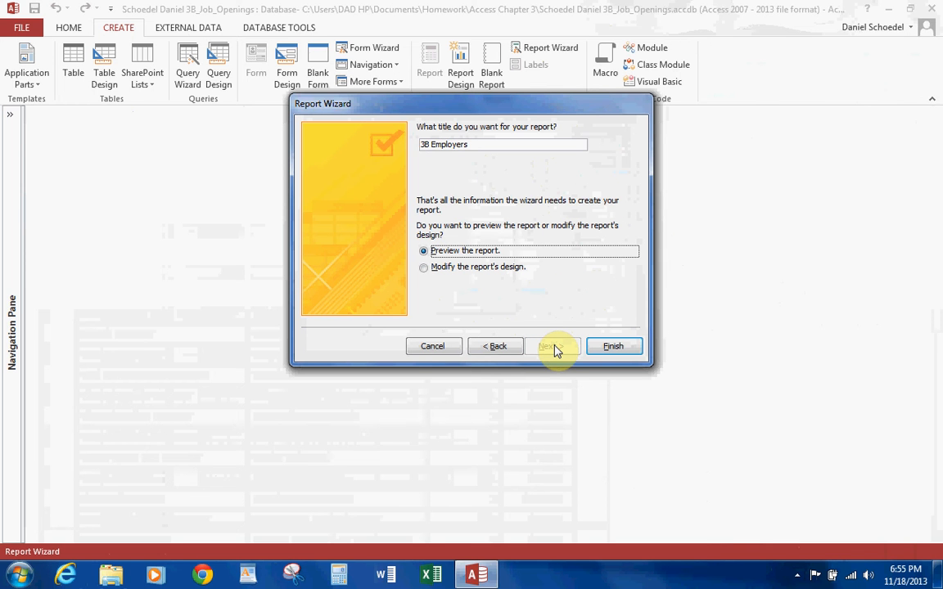
Title the report with the student's last and first name followed by "3B Booth Fees by Industry Report" and finish the wizard with a preview
drag(491, 144, 309, 150)
text(S)
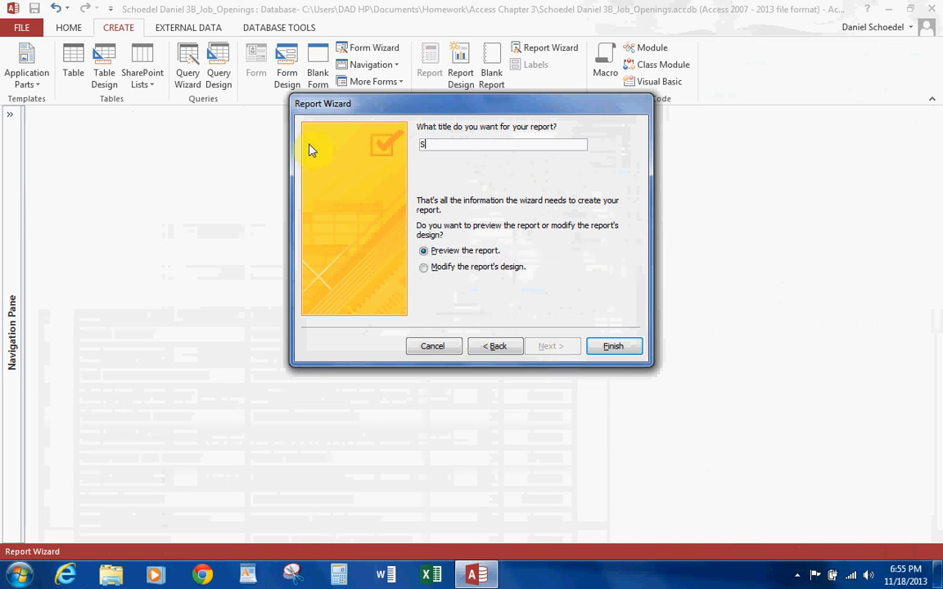
text(choedel Daniel 3B Booth Fees)
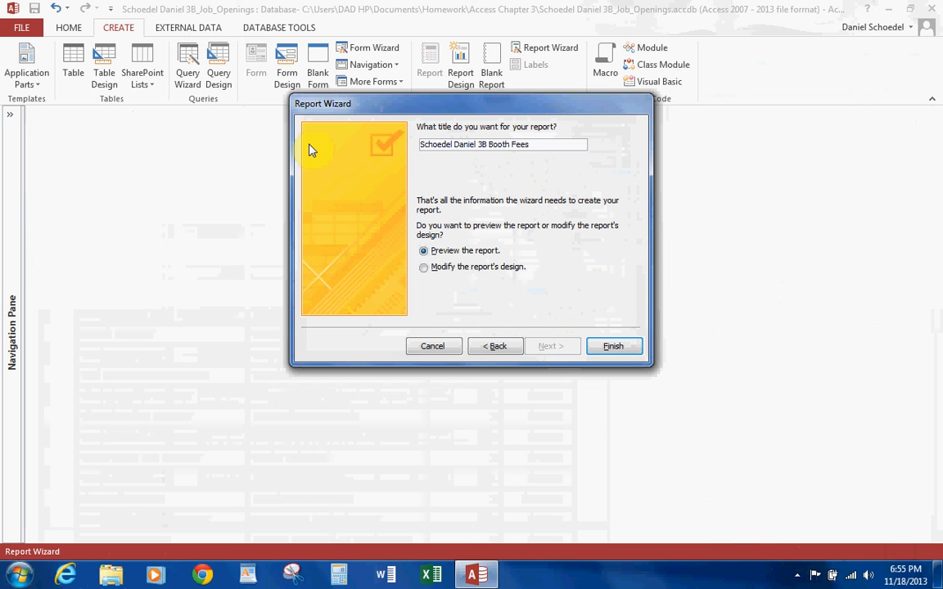
text( by Industry Report)
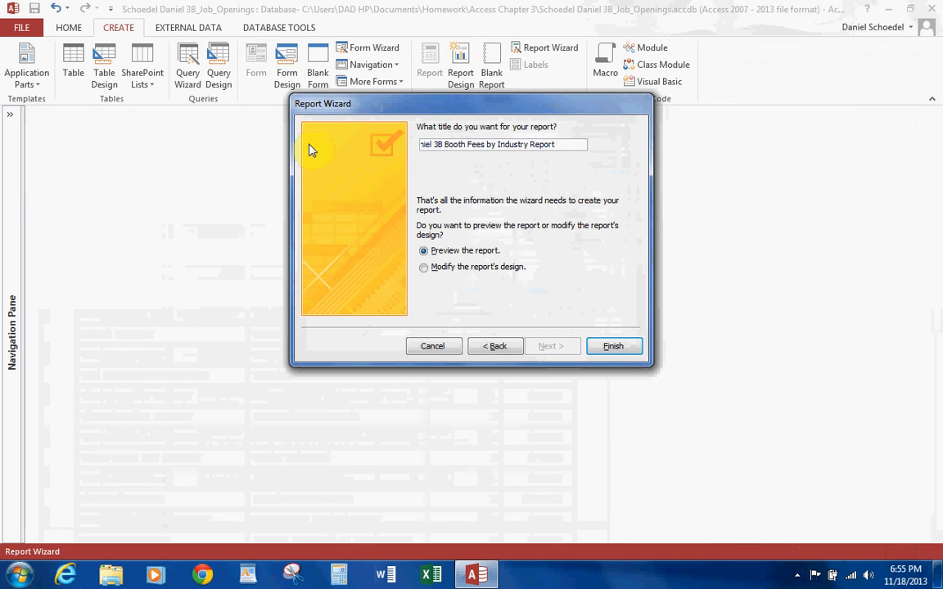
click(638, 347)
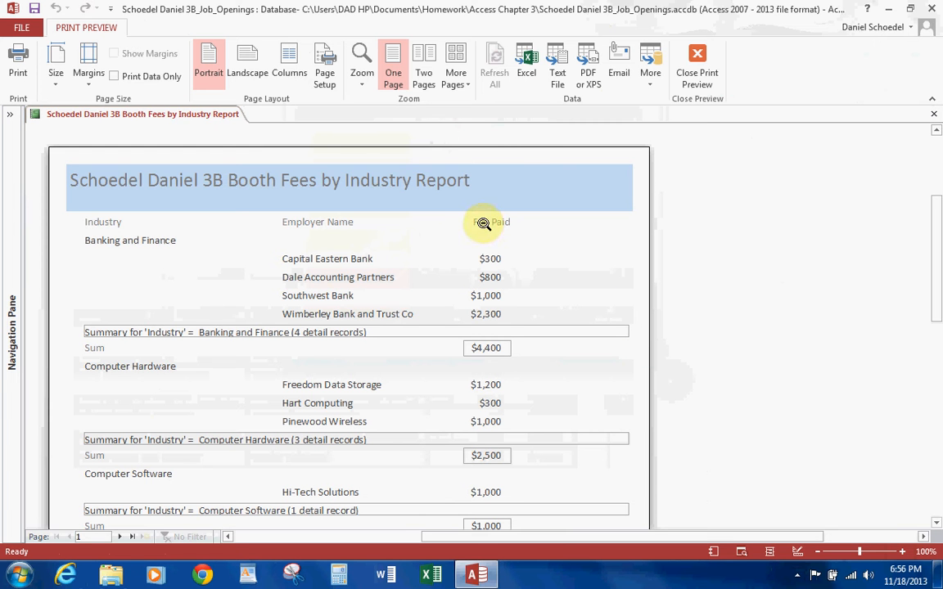
Close the booth fees report's Print Preview and display the report in Layout View
click(697, 63)
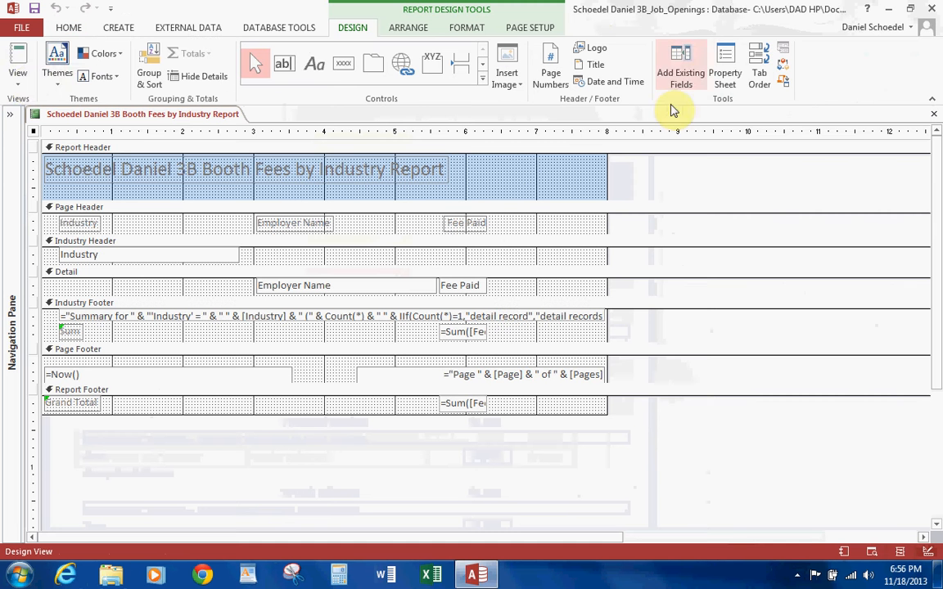
click(18, 80)
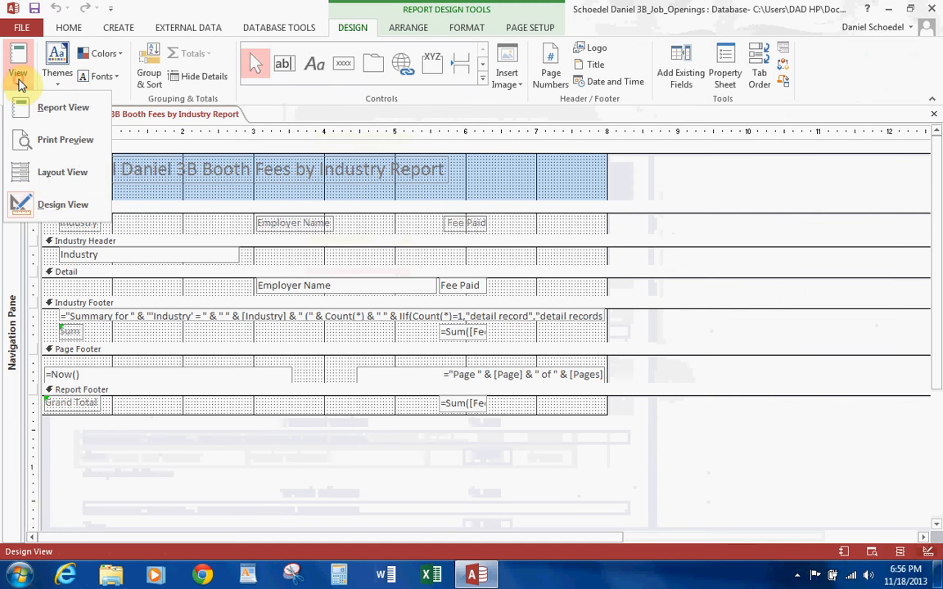
click(53, 188)
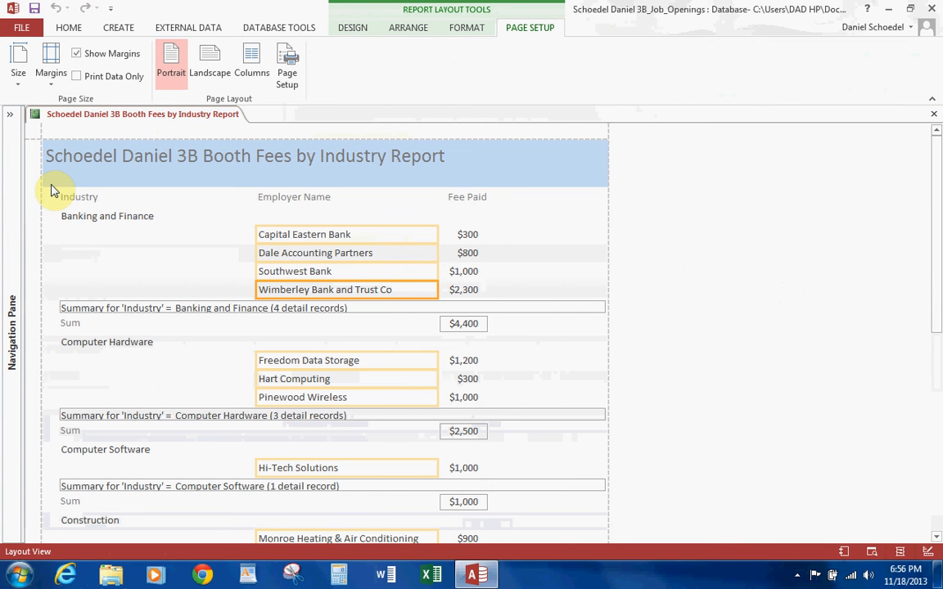
Apply the purple Office theme with the Century Gothic font to this report only
click(353, 27)
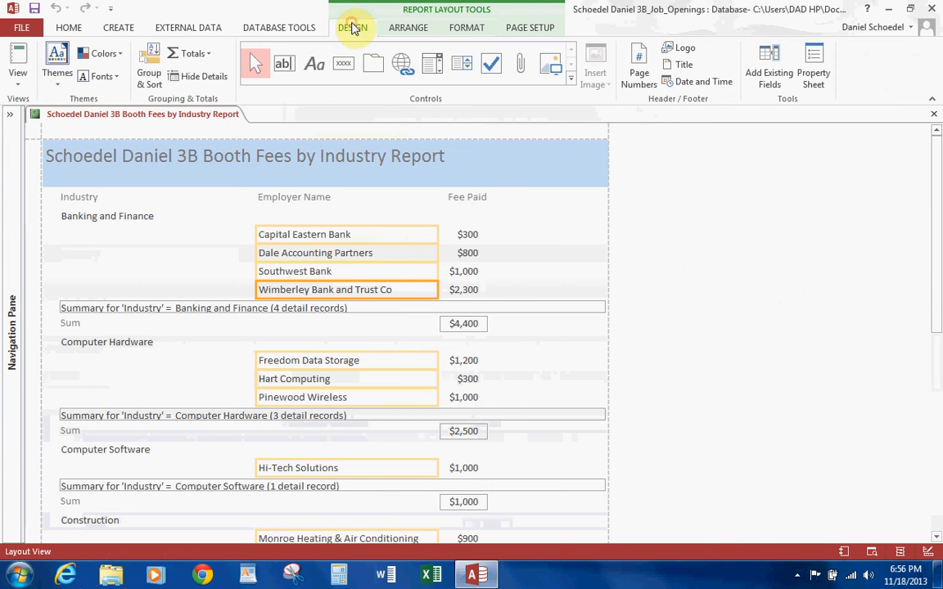
click(60, 86)
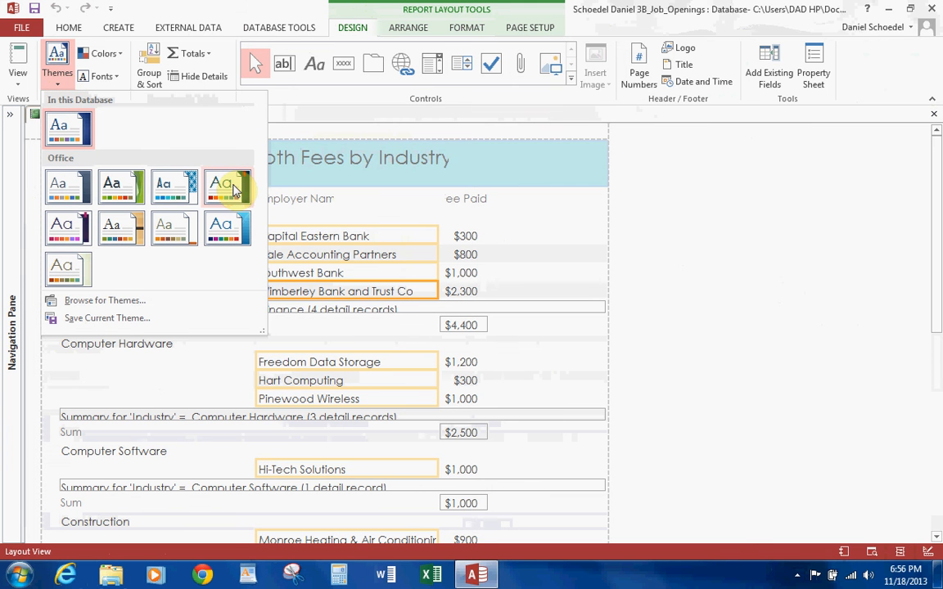
right_click(60, 230)
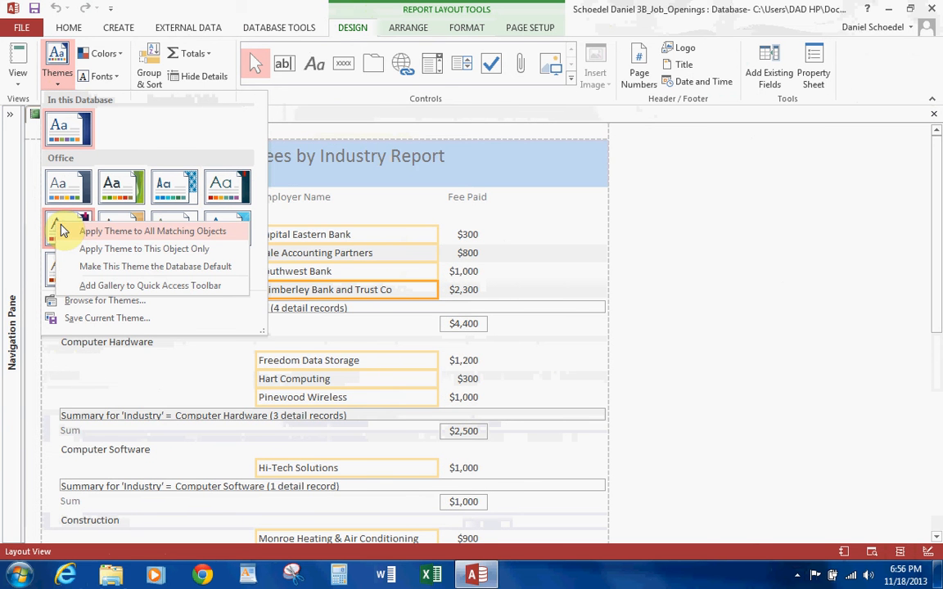
click(136, 250)
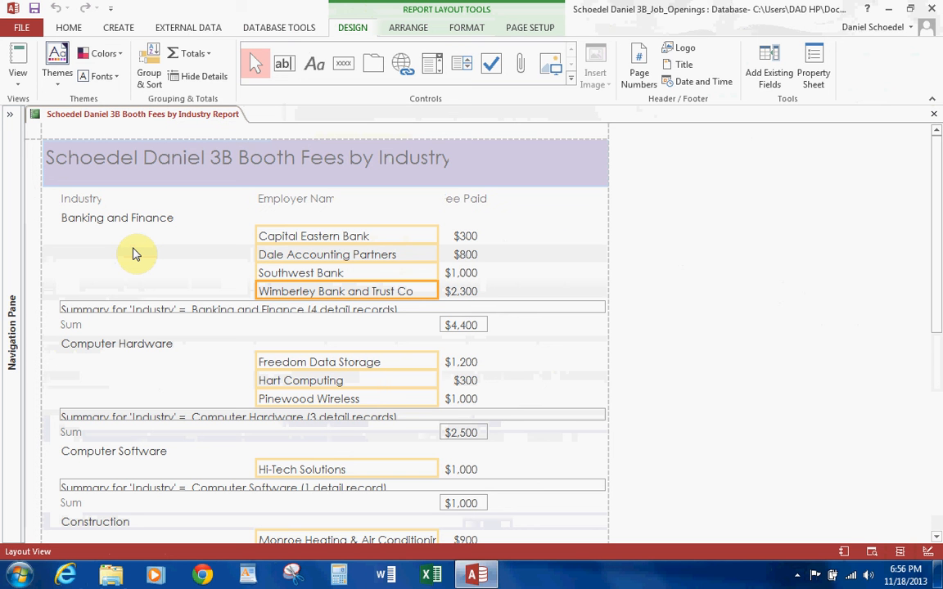
Format the whole booth fees report title as bold with a font size of 14
click(213, 157)
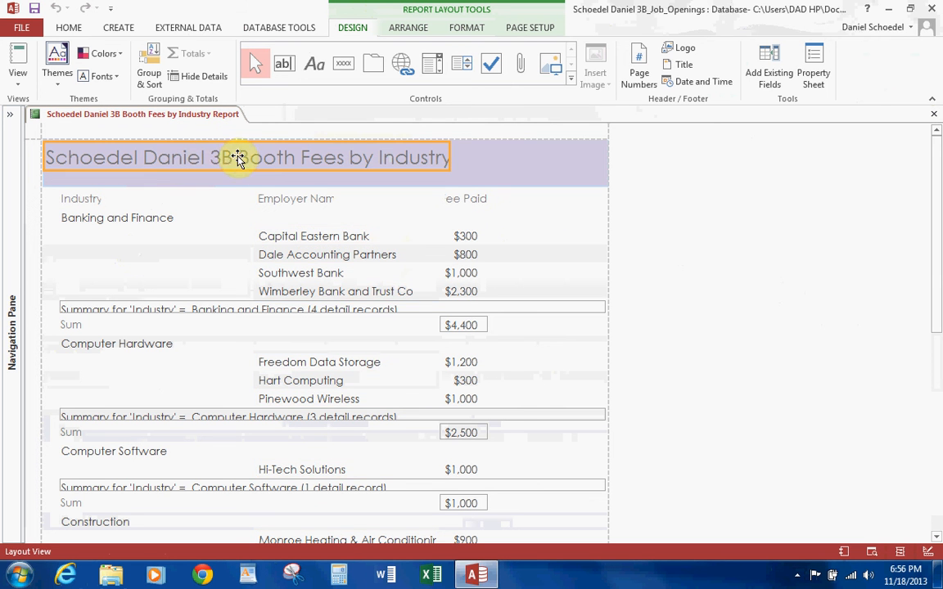
click(257, 158)
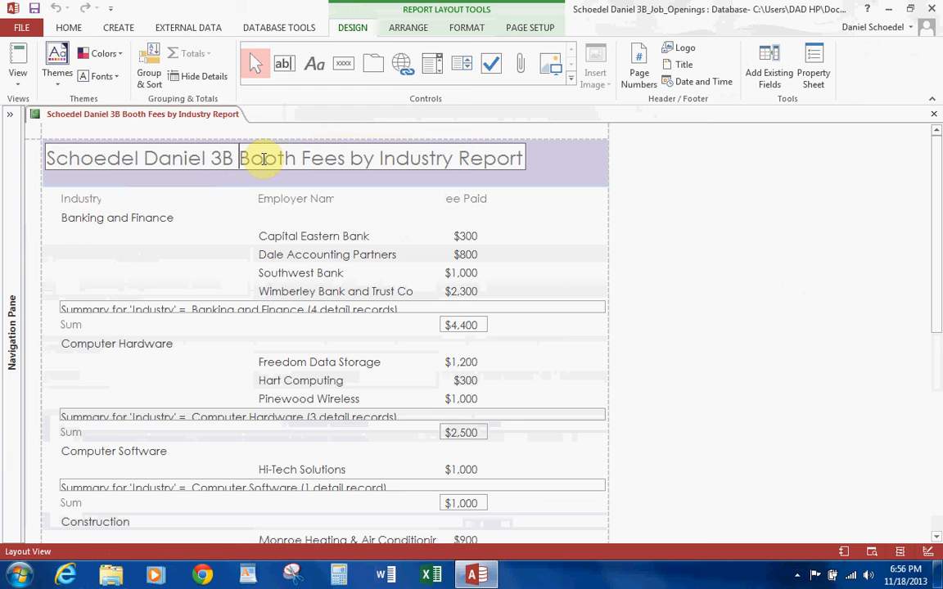
drag(47, 154, 510, 147)
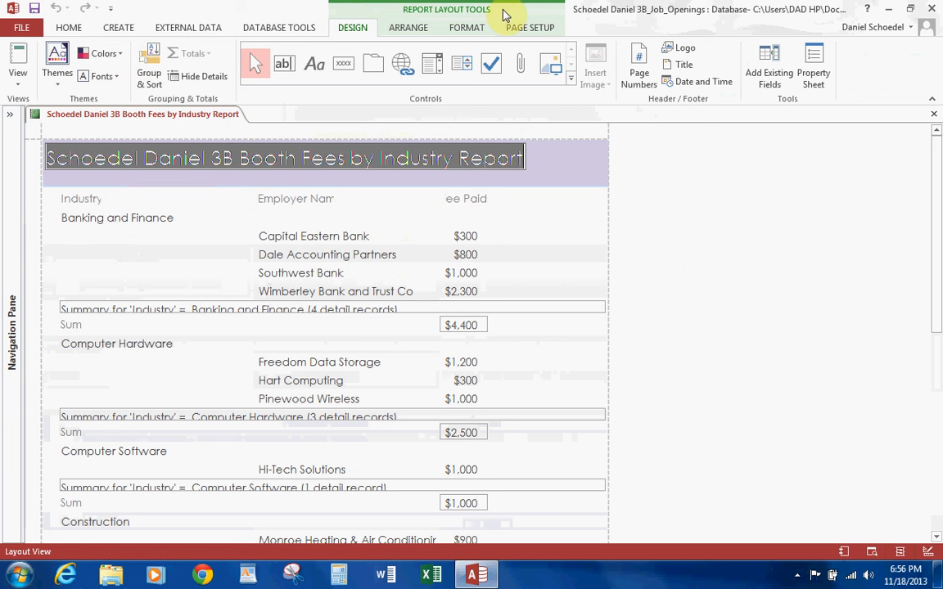
click(464, 32)
click(104, 75)
click(234, 53)
click(211, 140)
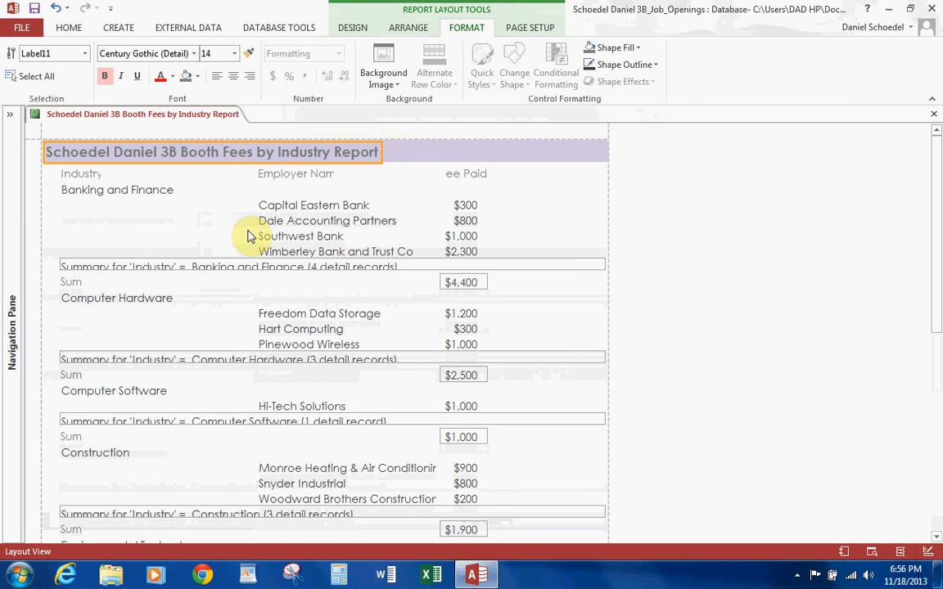
Delete the "Summary for 'Industry'" control from the report's industry groups and save the report
click(86, 176)
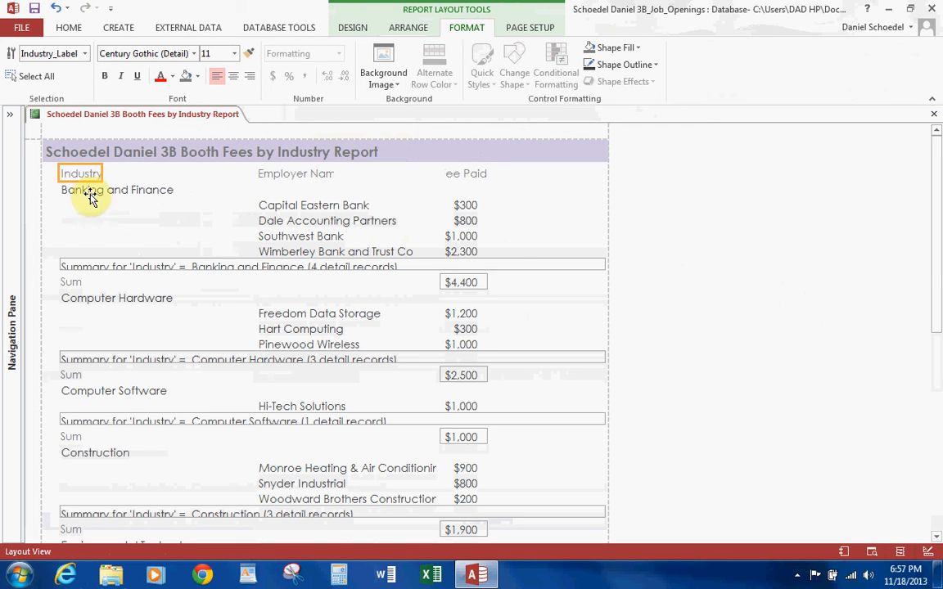
click(69, 267)
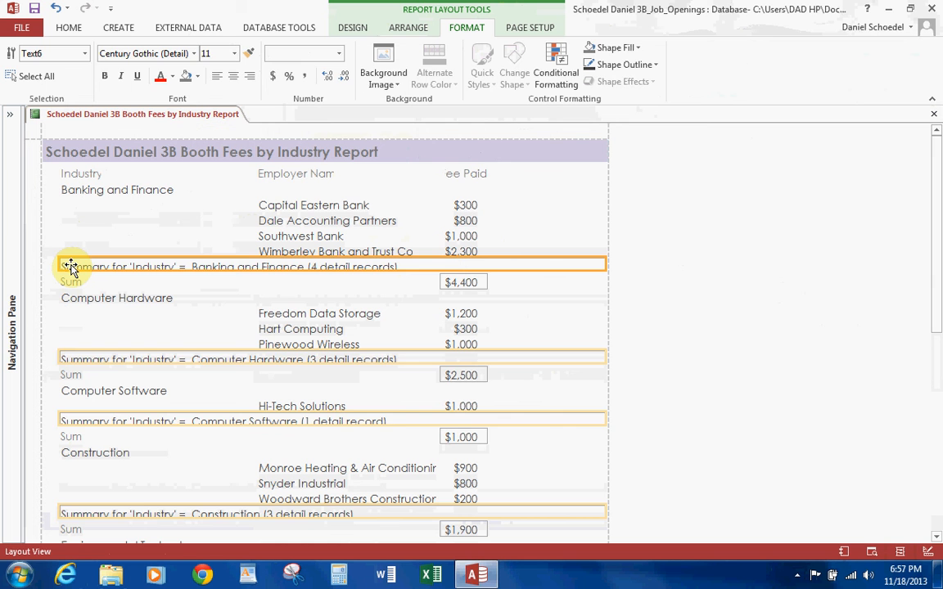
key(Delete)
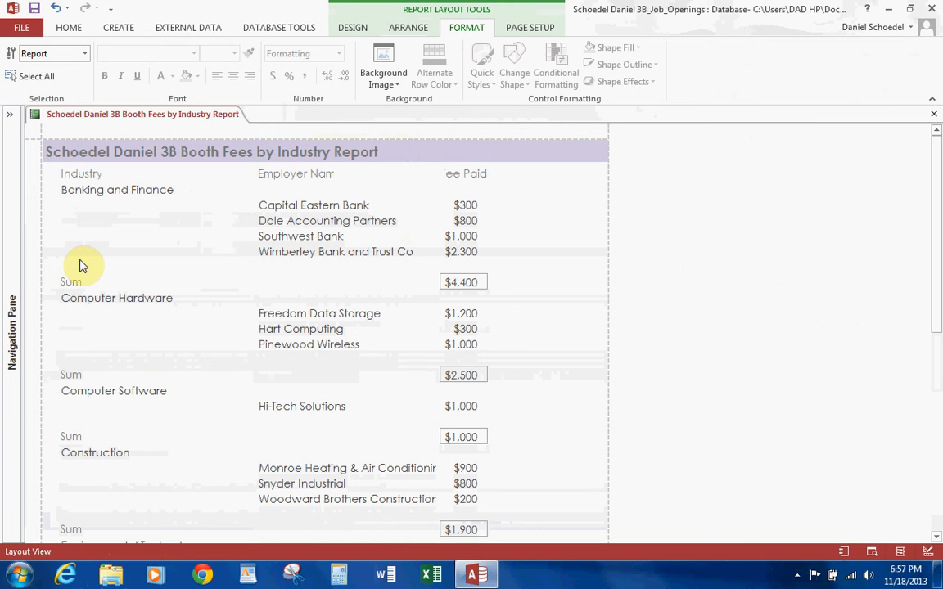
click(33, 9)
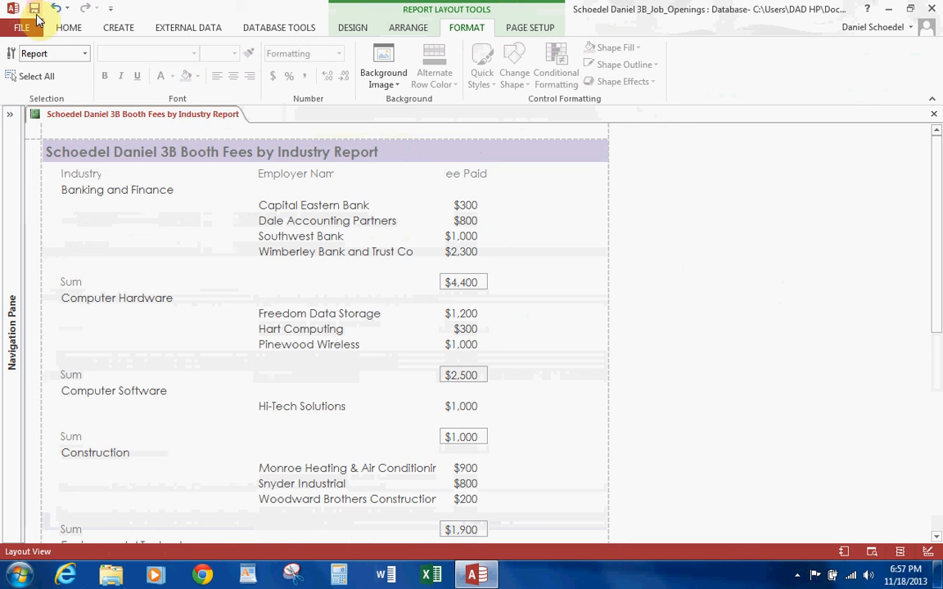
click(65, 282)
click(70, 278)
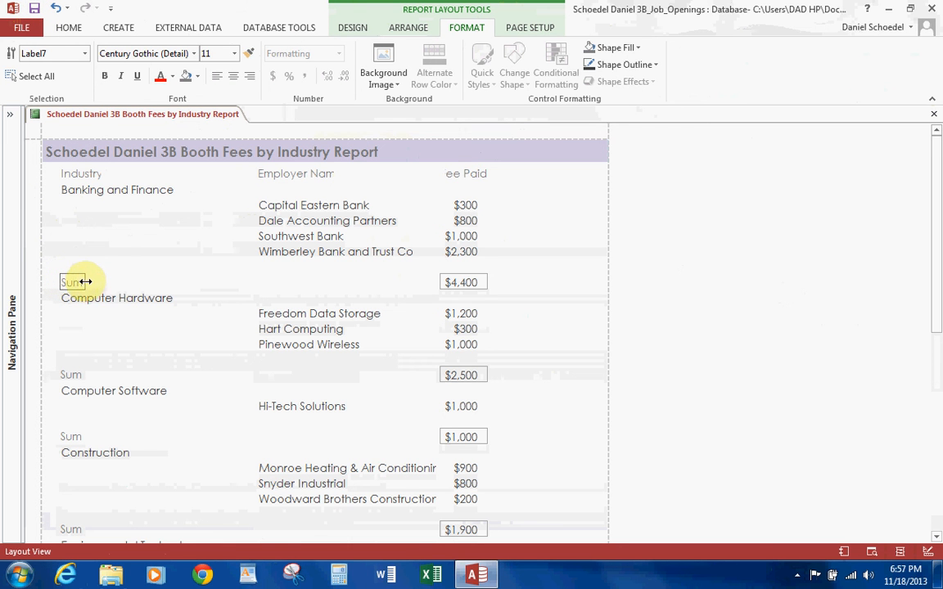
key(BackSpace)
key(BackSpace)
key(BackSpace)
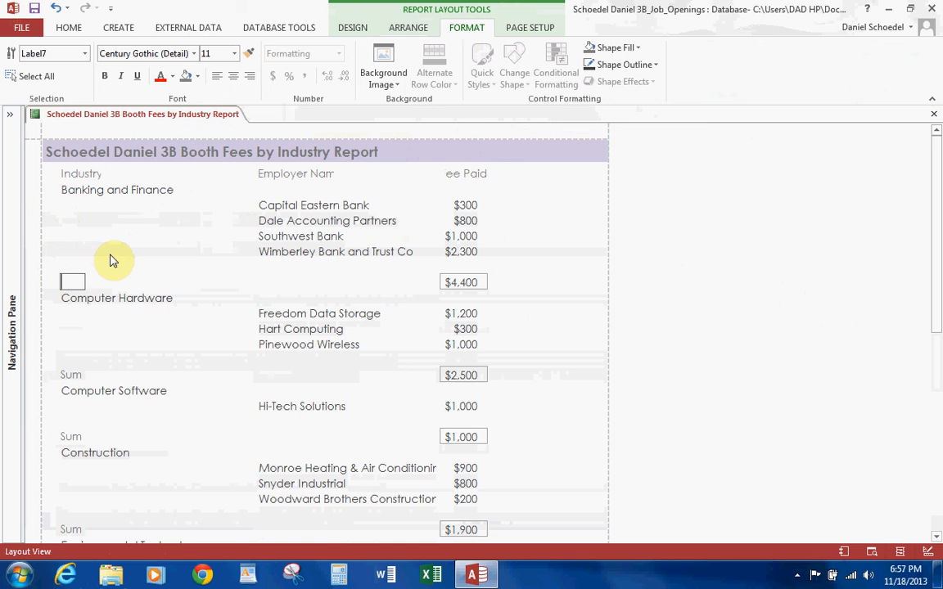
click(135, 235)
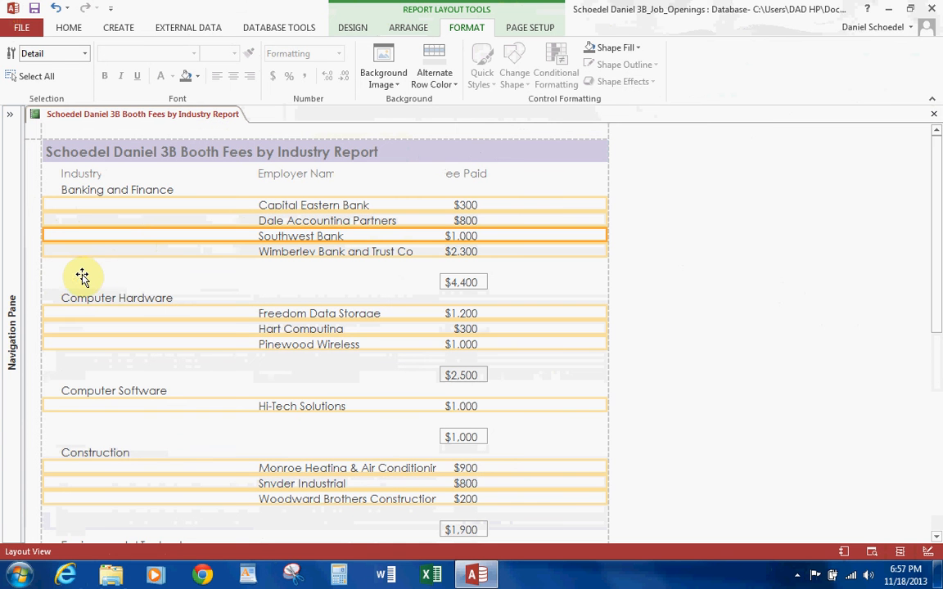
Replace the Sum label text in the industry groups with "Total Booth Fees by Industry"
click(73, 280)
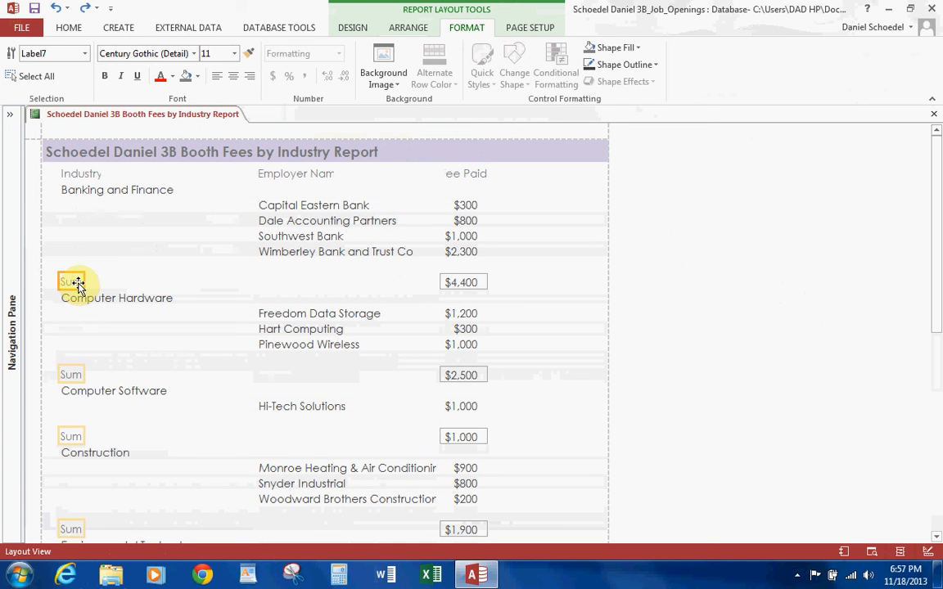
key(BackSpace)
key(BackSpace)
key(BackSpace)
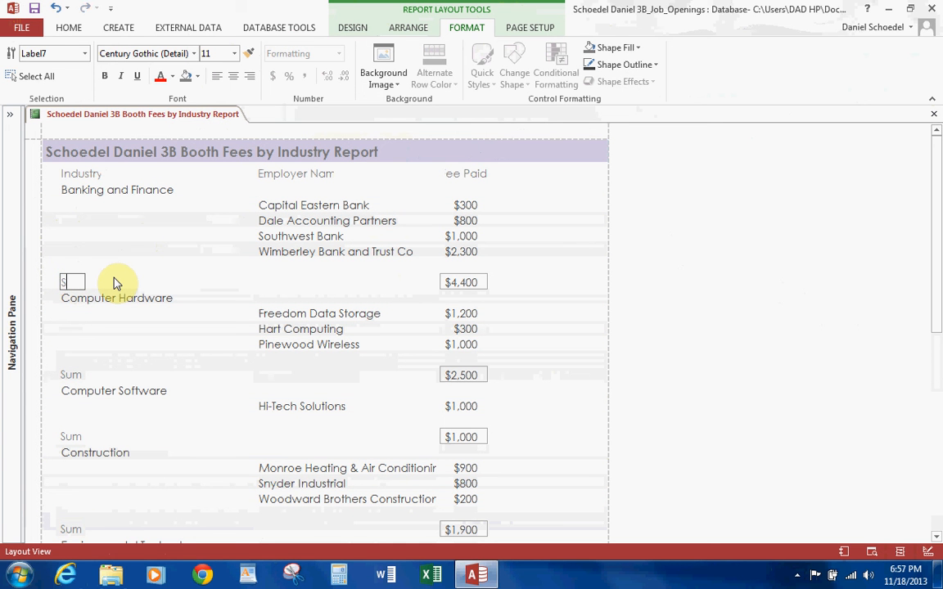
text(Total Booth Fees by )
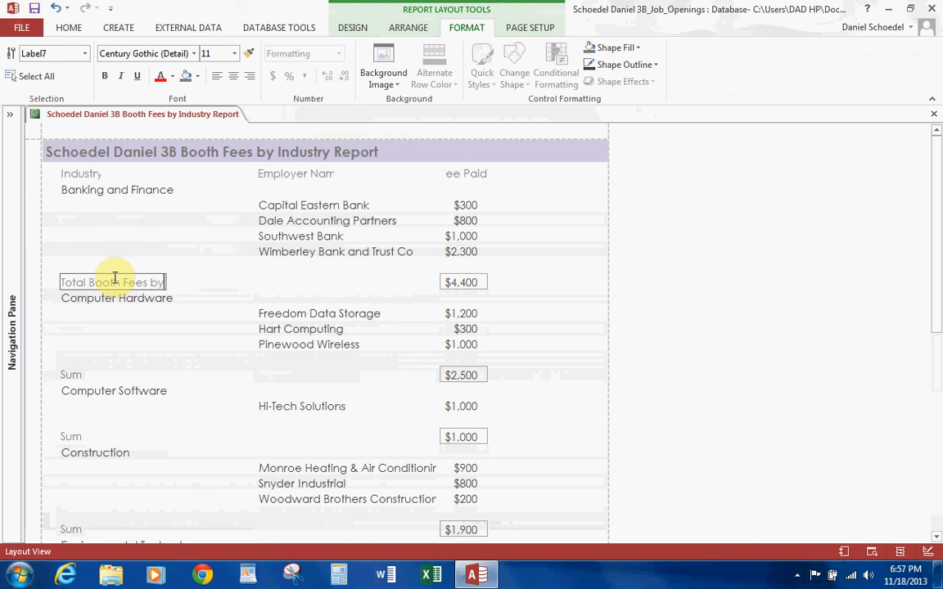
text(Industry)
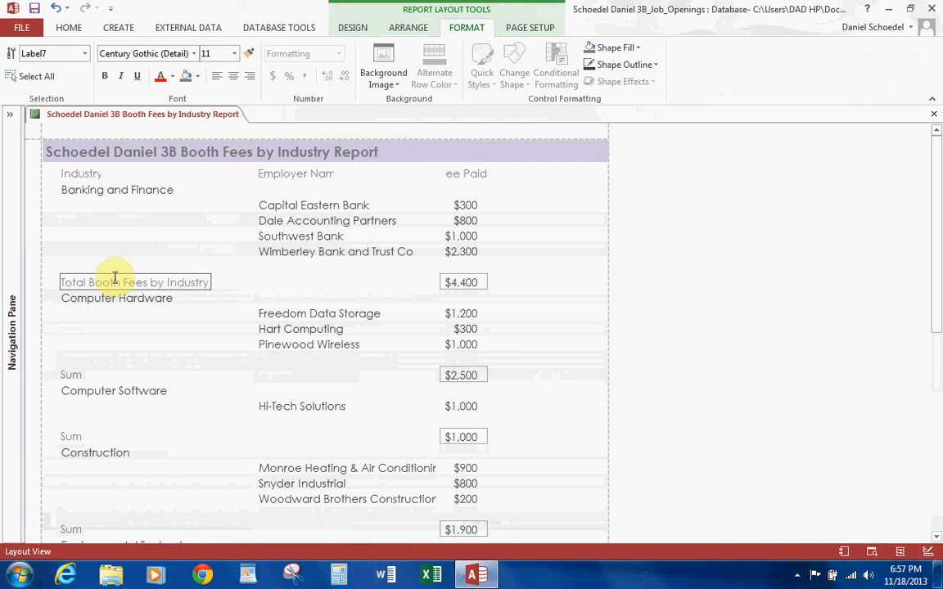
key(Return)
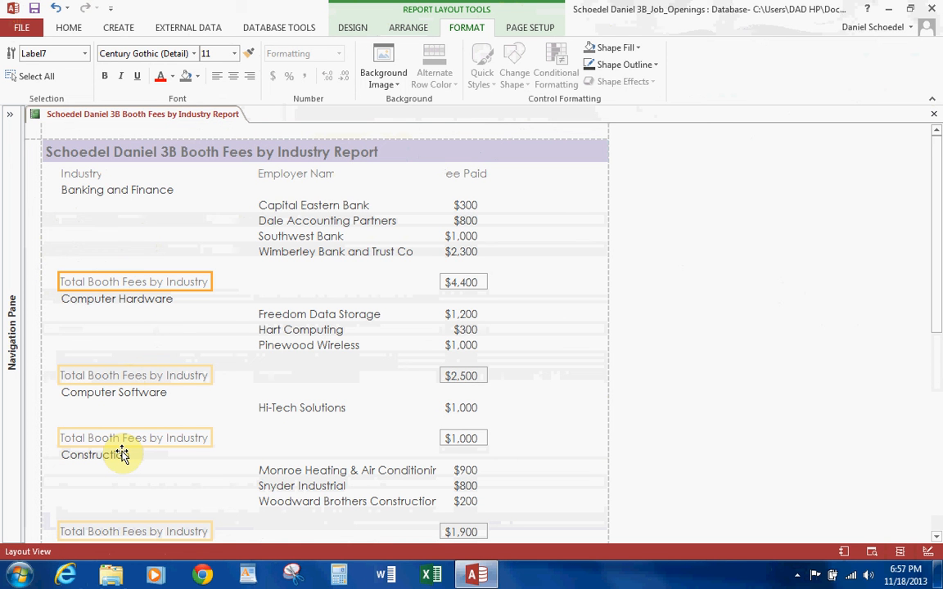
Apply bold to the Industry, Employer Name and Fee Paid column headings together
click(94, 185)
click(94, 174)
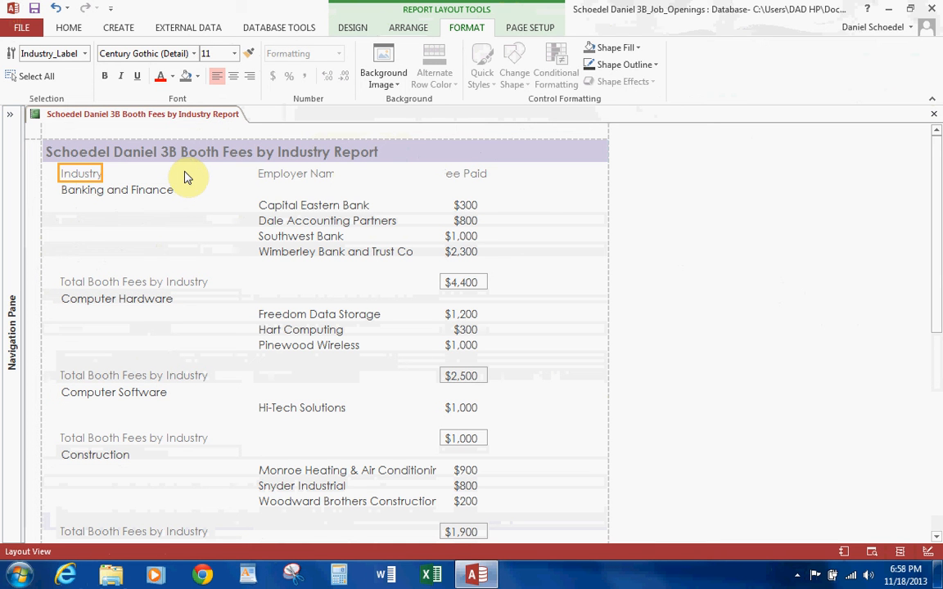
shift+click(291, 169)
shift+click(459, 174)
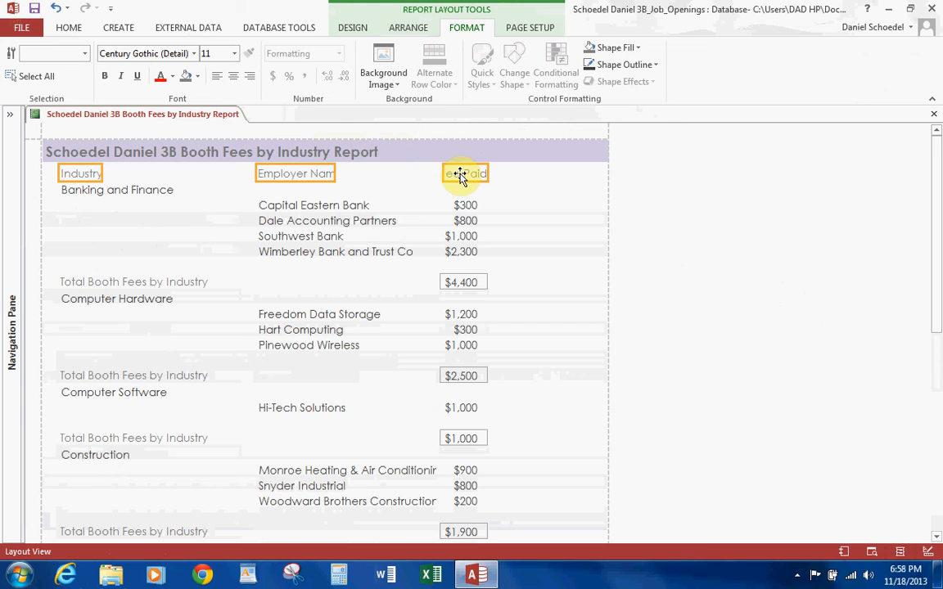
click(105, 76)
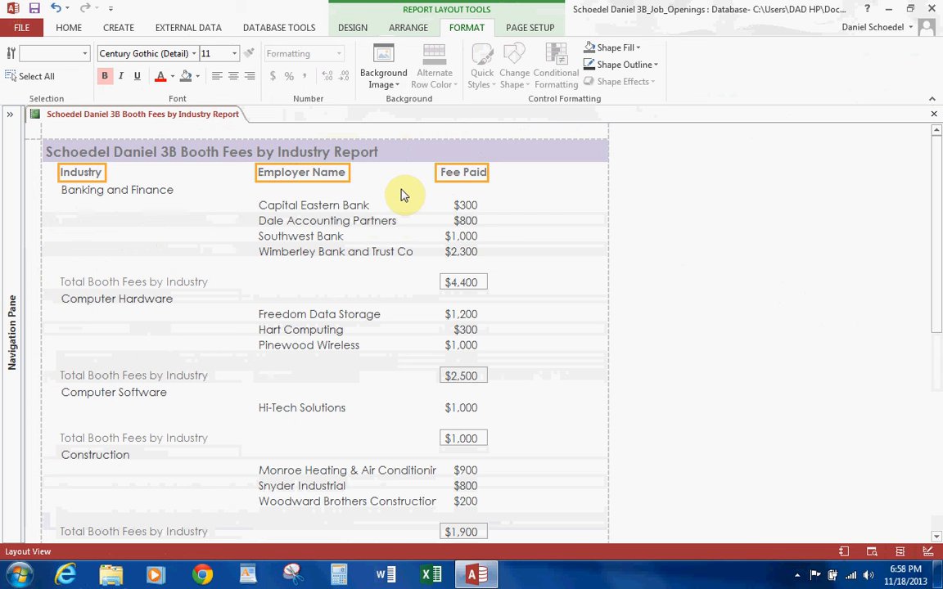
Show the properties of the Fee Paid text box and set its Left property to 7 inches
click(465, 207)
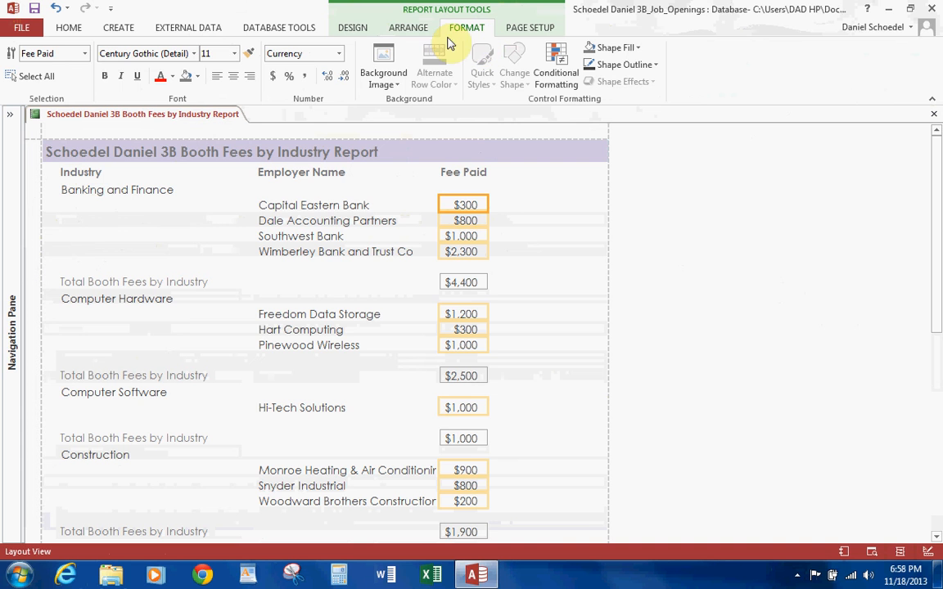
click(409, 27)
click(360, 27)
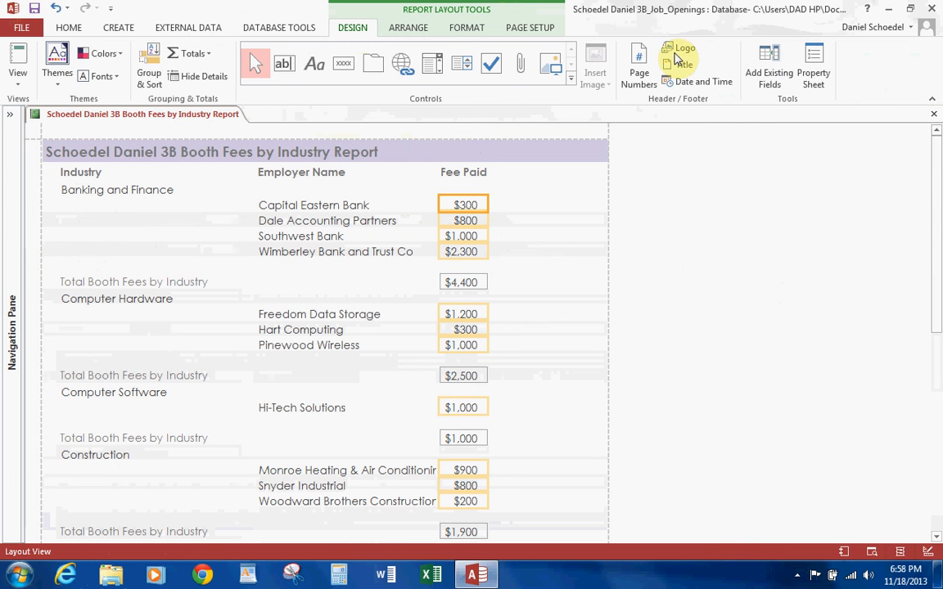
click(821, 69)
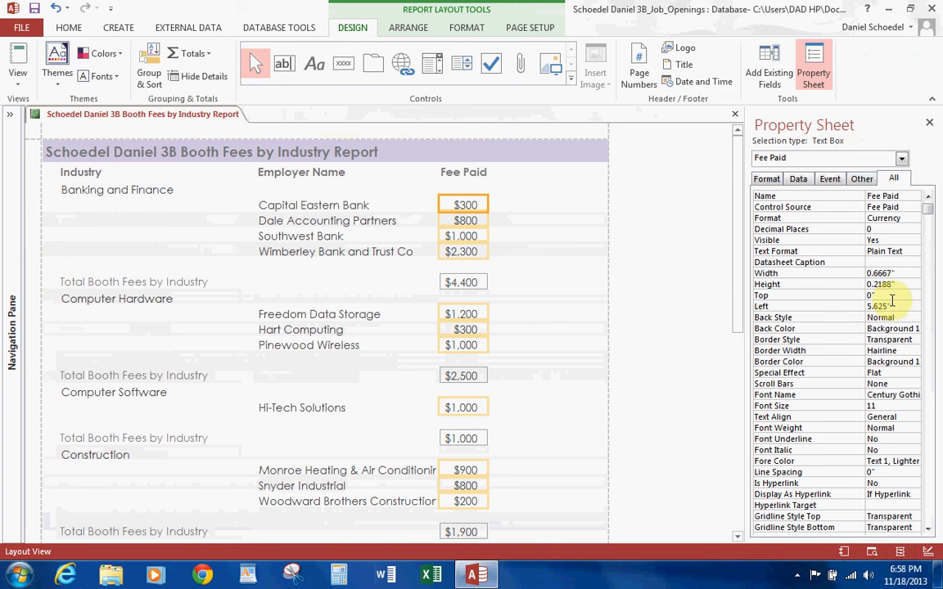
click(859, 305)
key(BackSpace)
text(7)
key(Return)
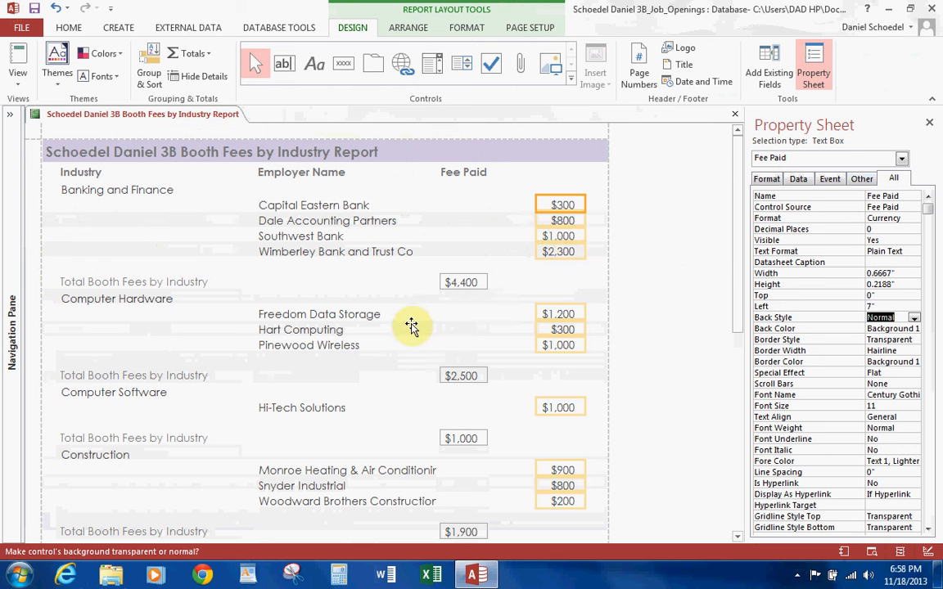
Set the width of the Fee Paid grand total text box at the end of the report to 0.8 inches
scroll(376, 354, down, 3)
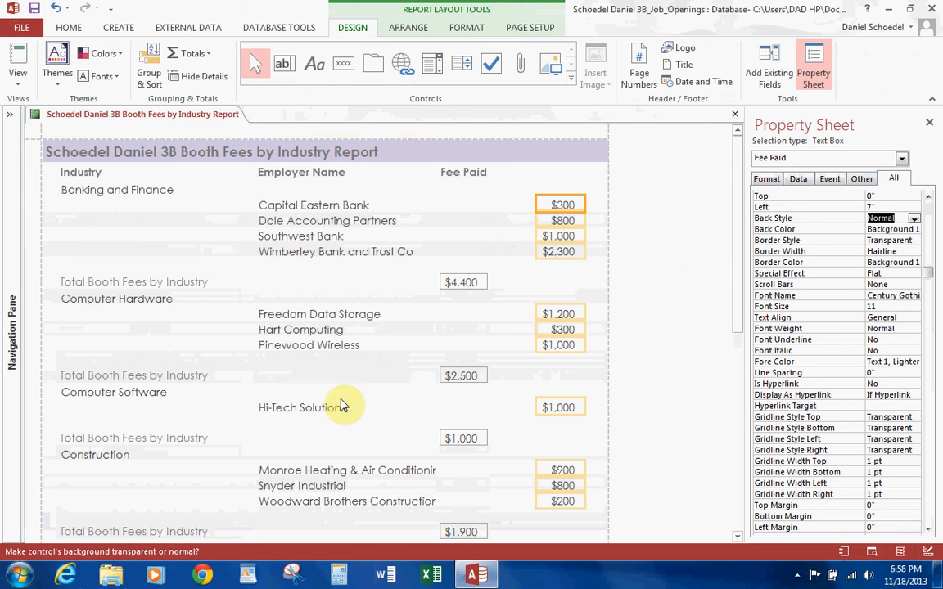
click(685, 311)
scroll(679, 327, down, 3)
scroll(680, 340, down, 16)
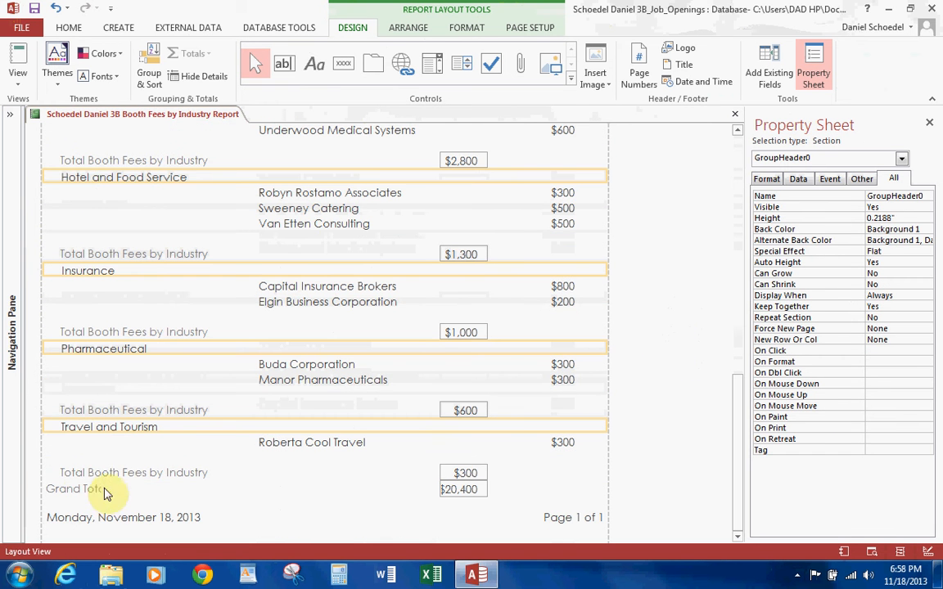
click(79, 489)
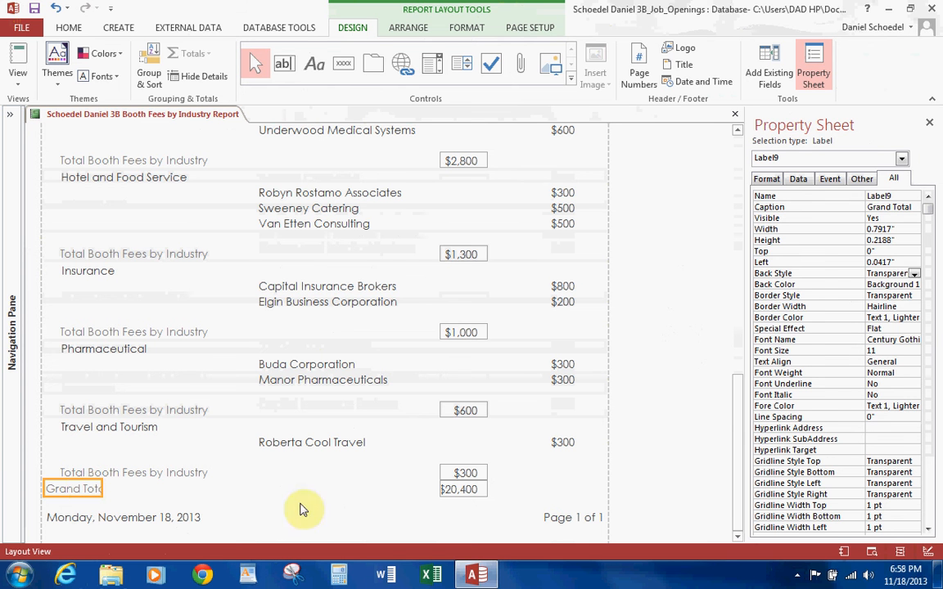
click(461, 490)
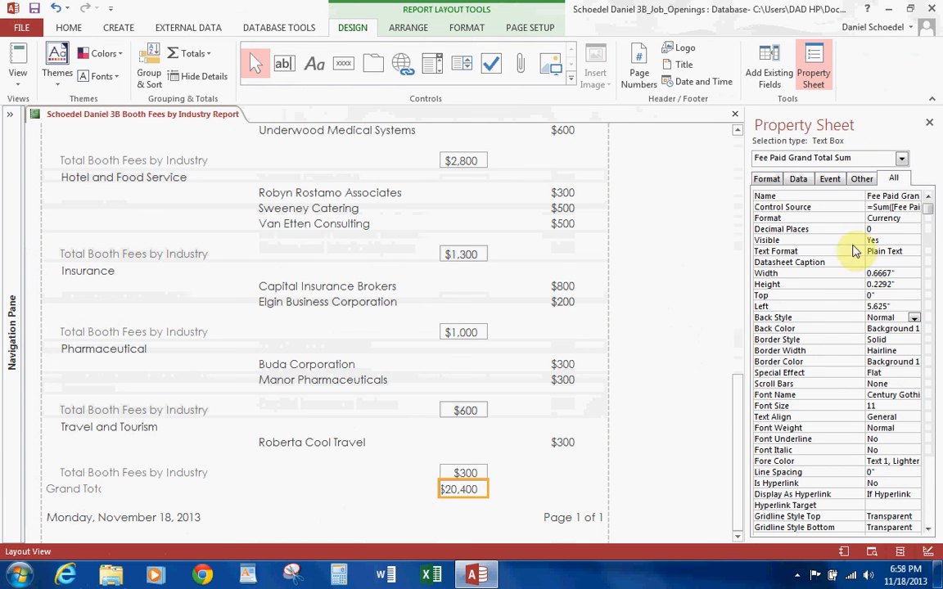
click(836, 274)
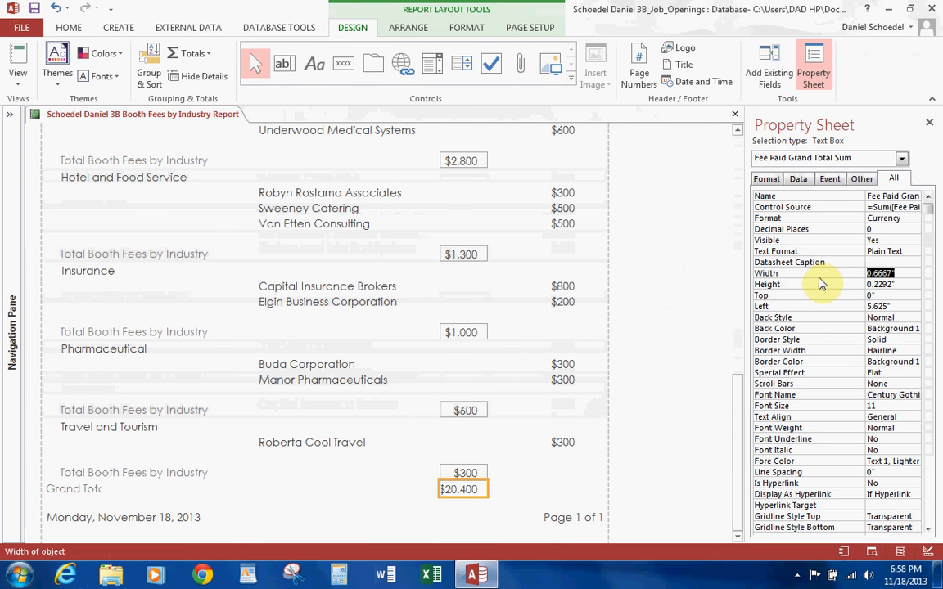
text(0.8)
key(Return)
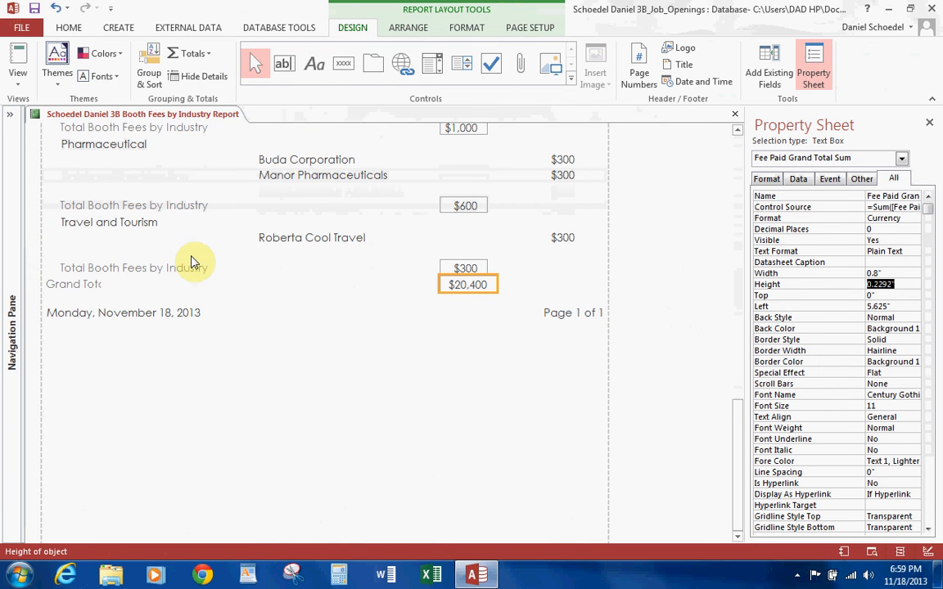
Set the width of the Grand Total label to 1 inch
click(62, 283)
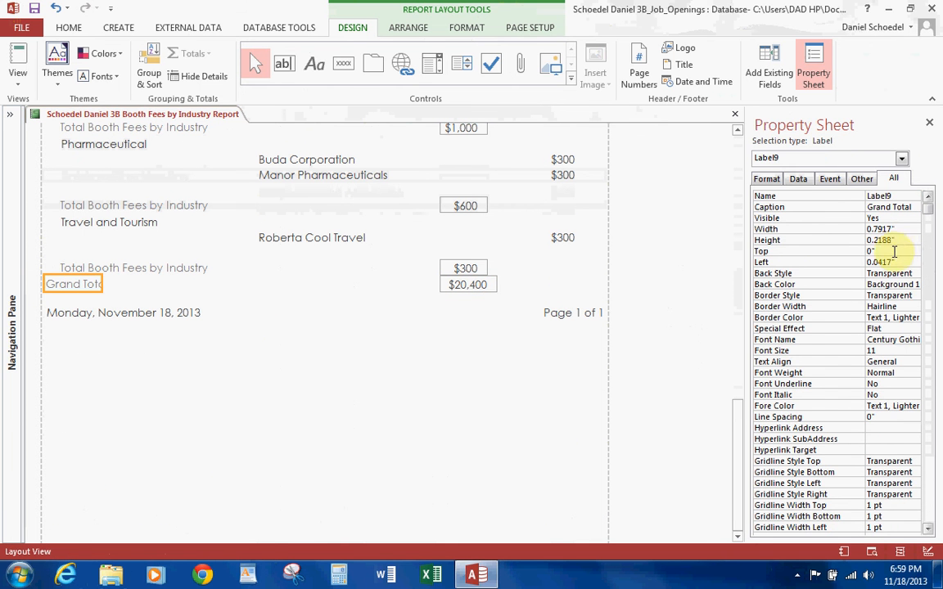
click(822, 230)
text(1)
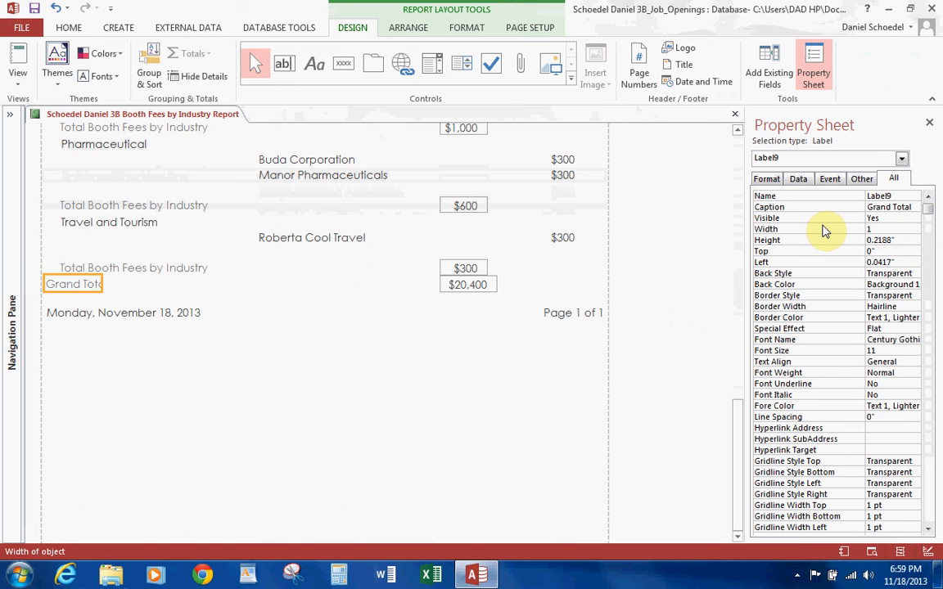
key(Return)
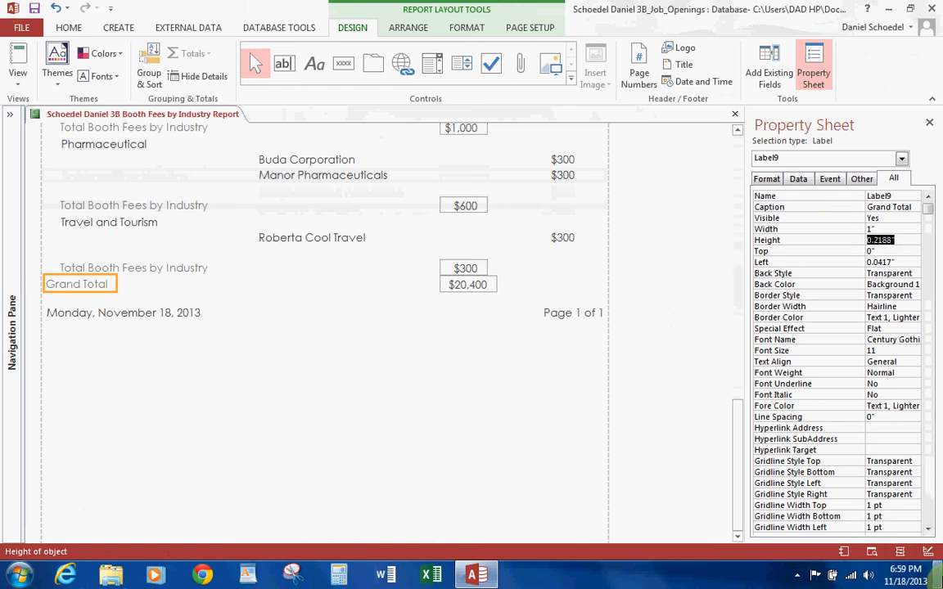
click(797, 575)
right_click(773, 500)
click(783, 298)
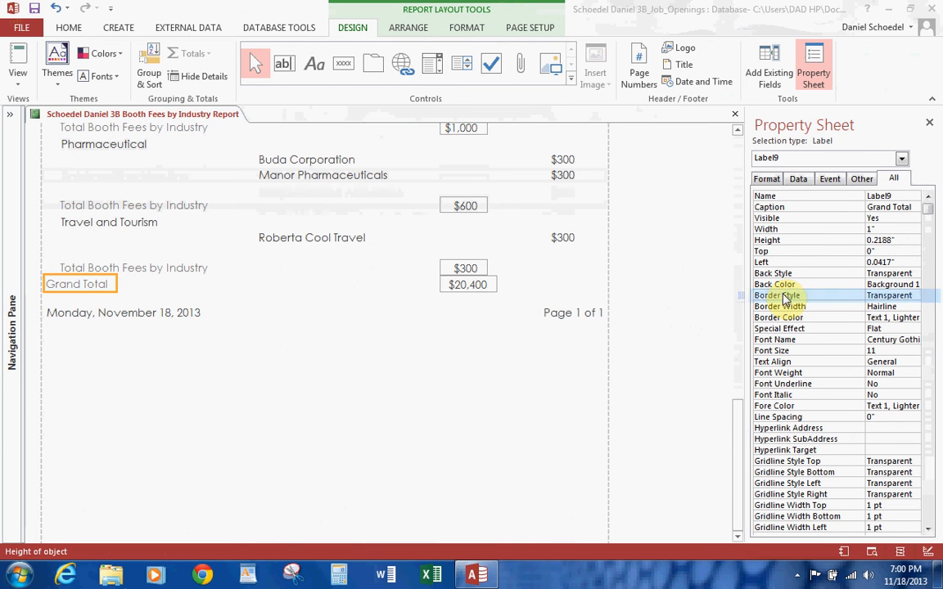
Set the width of the Employer Name text box in the report's detail rows to 3 inches
click(480, 370)
scroll(464, 379, up, 5)
scroll(464, 379, up, 7)
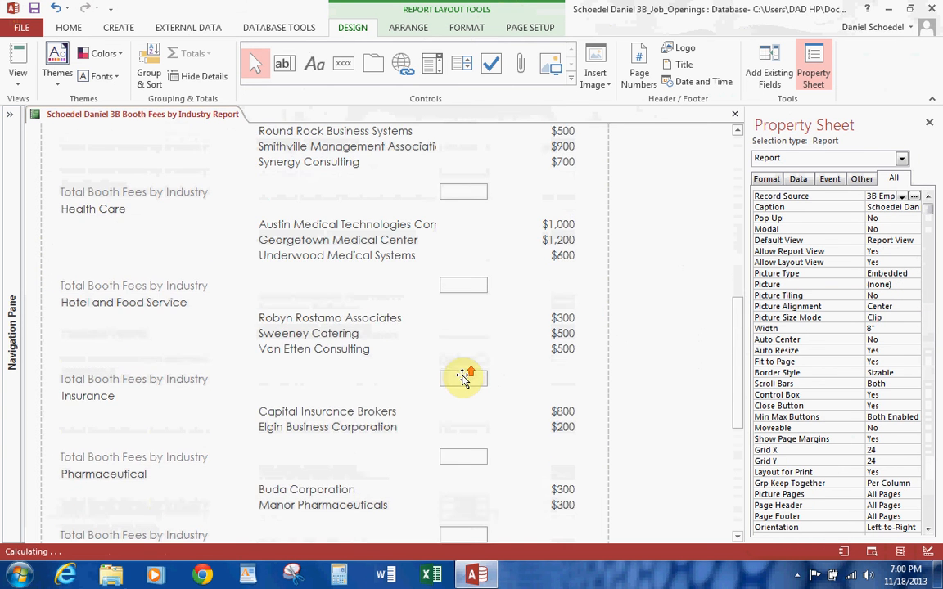
scroll(464, 379, up, 1)
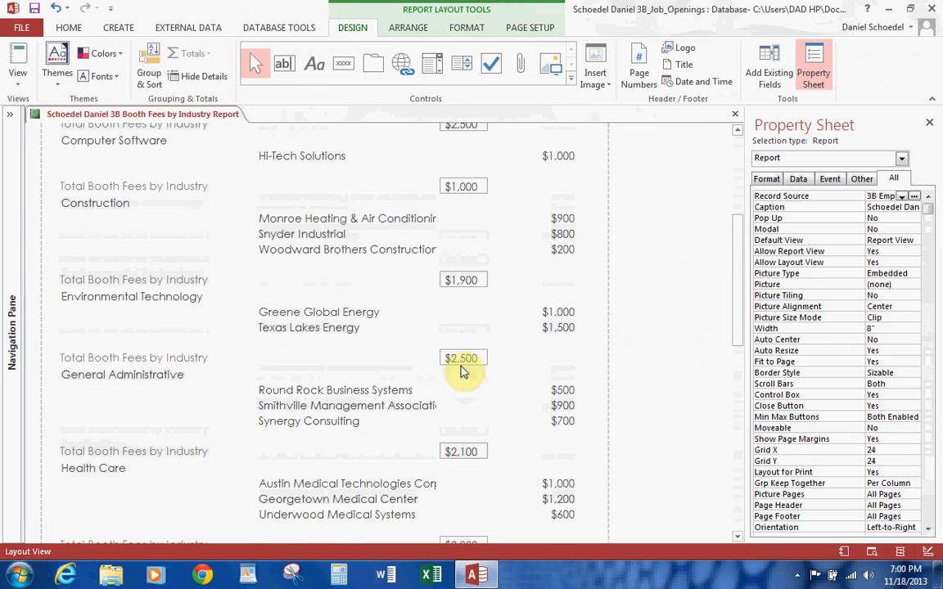
click(397, 218)
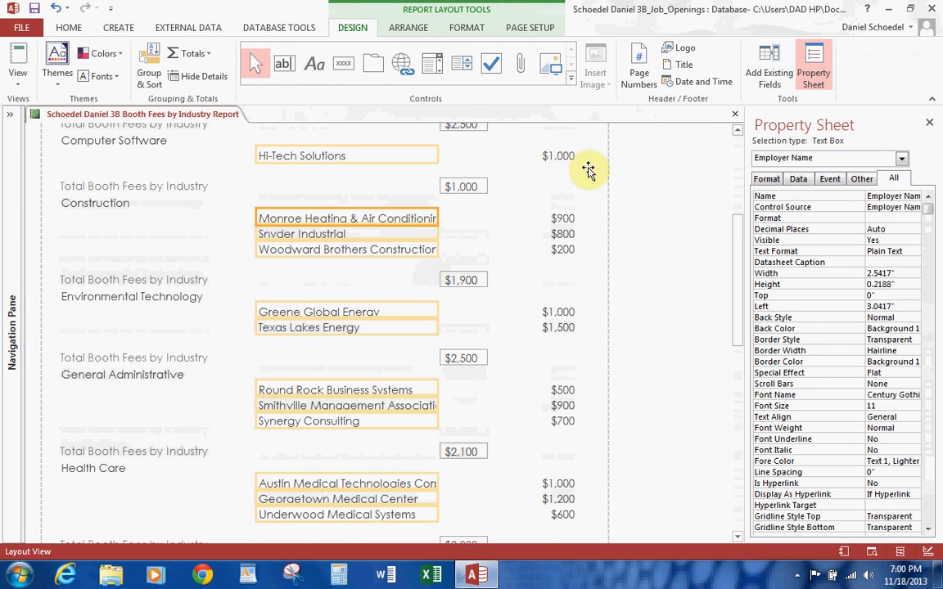
click(826, 271)
text(3)
key(Return)
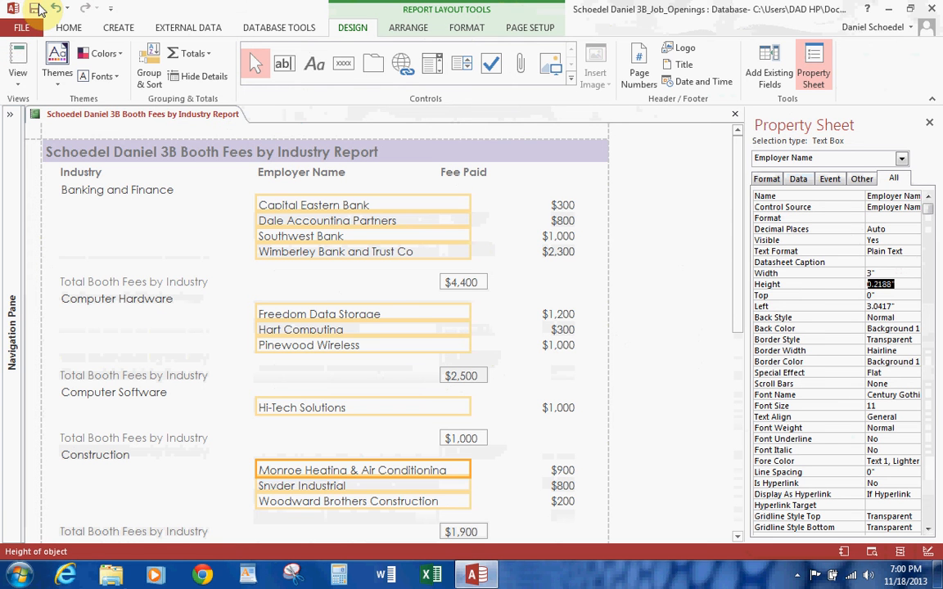
Display the booth fees report in Design View and select the Total Booth Fees by Industry label
click(17, 79)
click(51, 205)
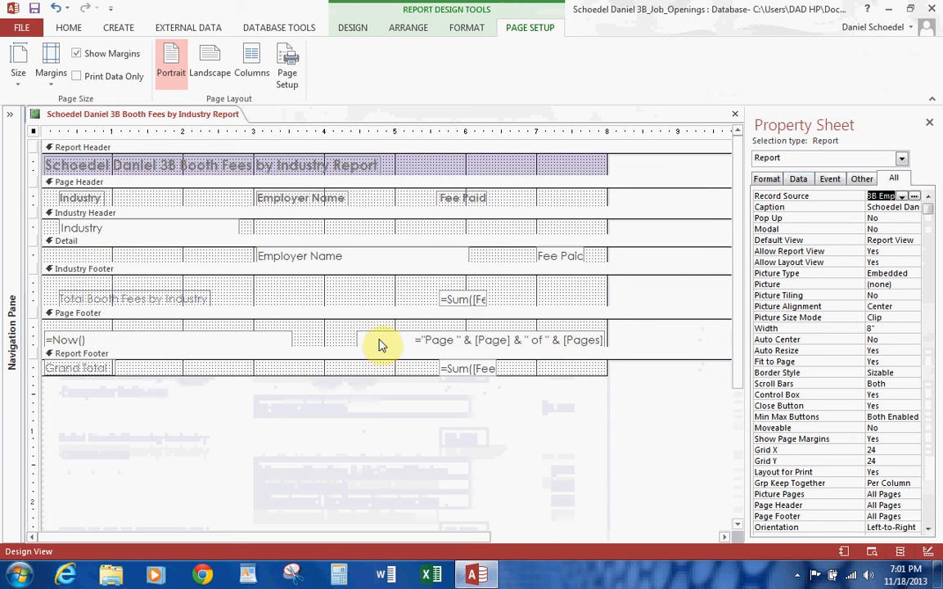
click(200, 296)
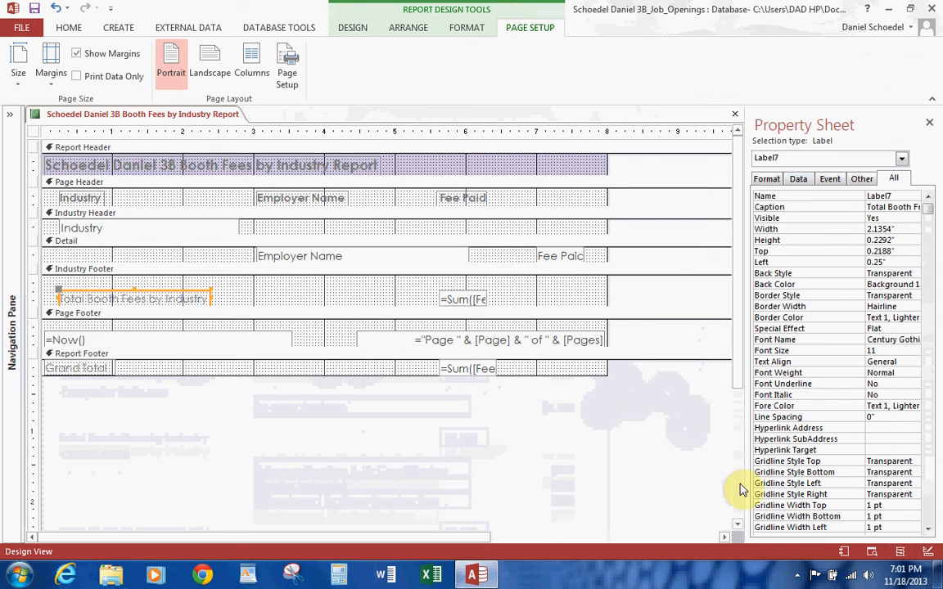
click(798, 576)
right_click(772, 501)
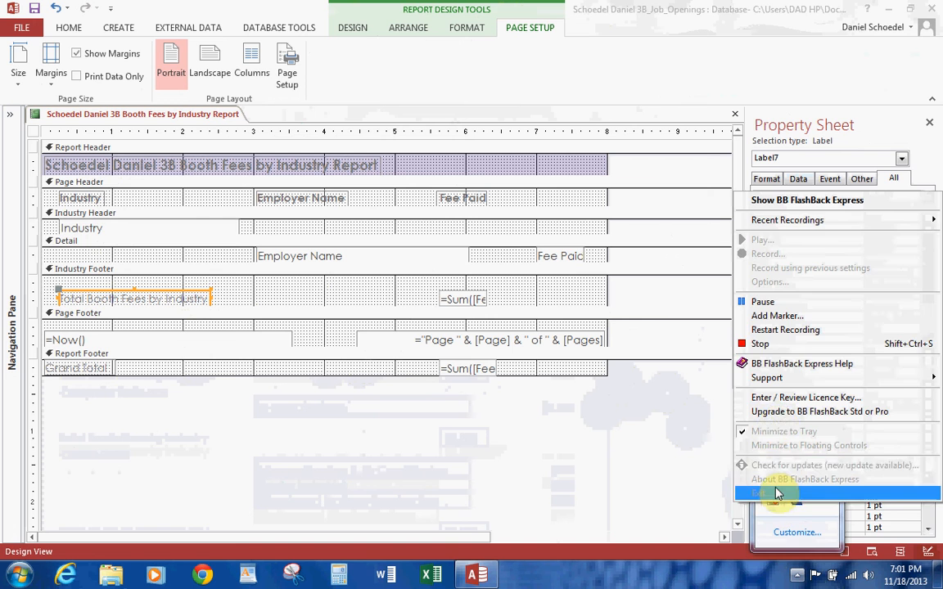
click(770, 301)
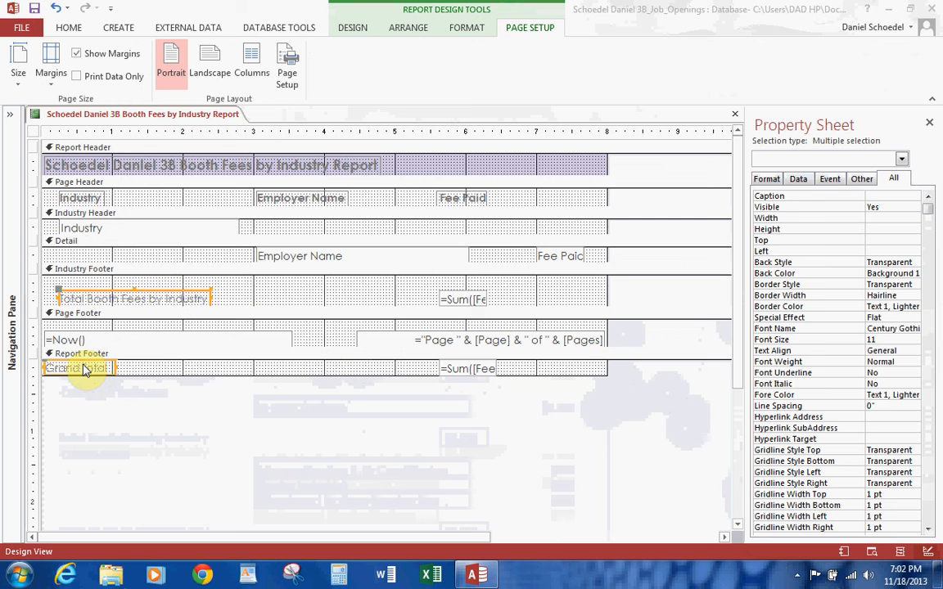
Left-align the Total Booth Fees by Industry label in the Industry Footer with the Grand Total label in the Report Footer
click(218, 269)
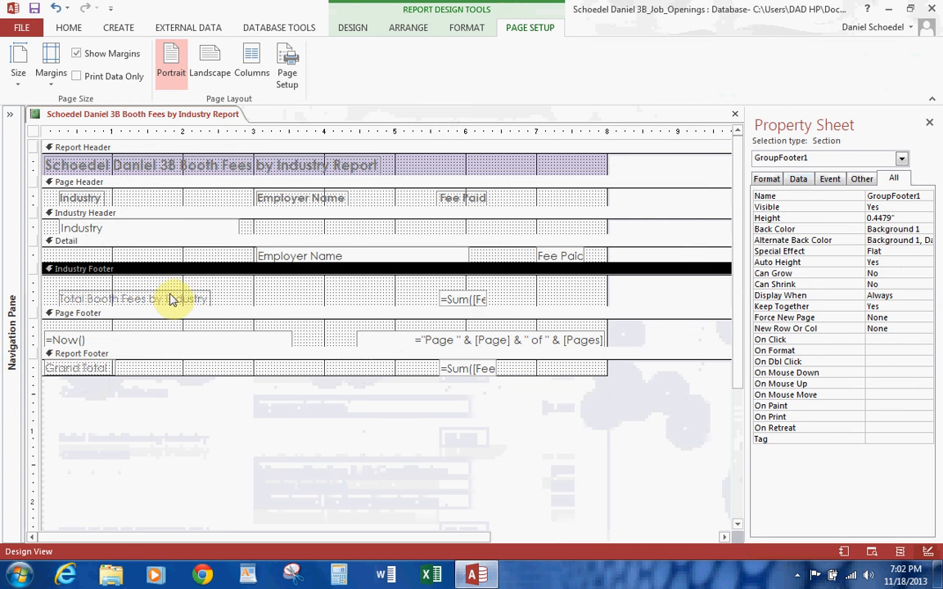
click(163, 300)
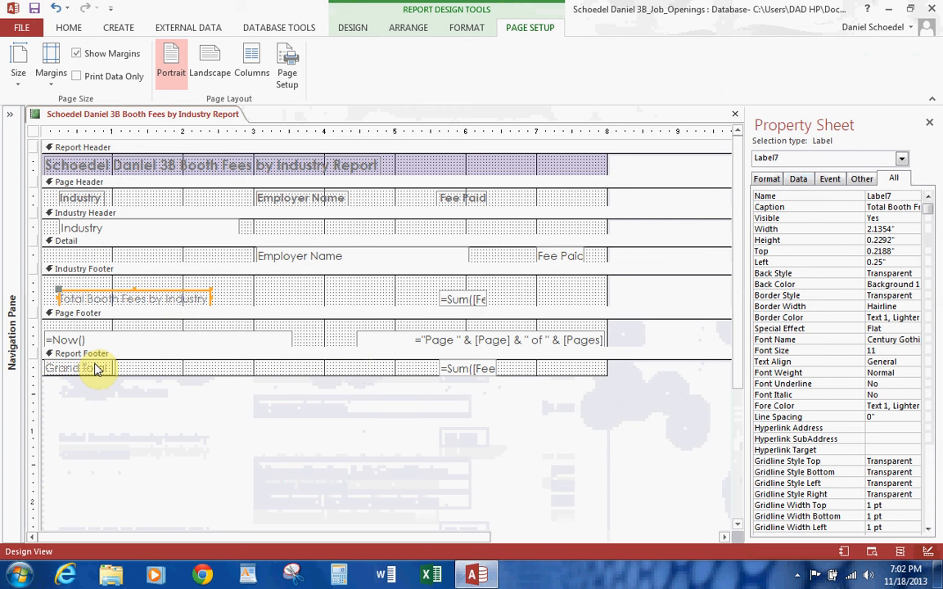
shift+click(94, 371)
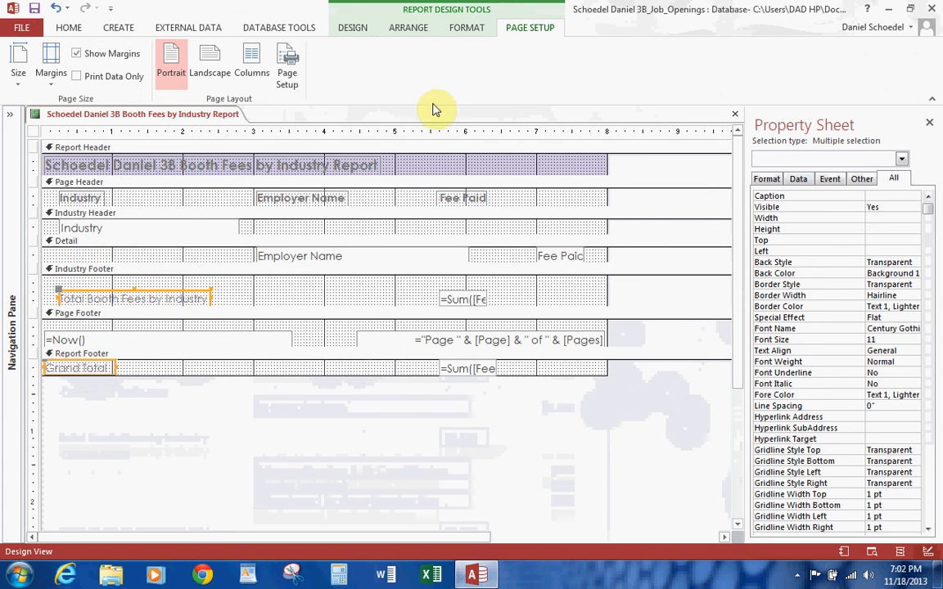
click(414, 29)
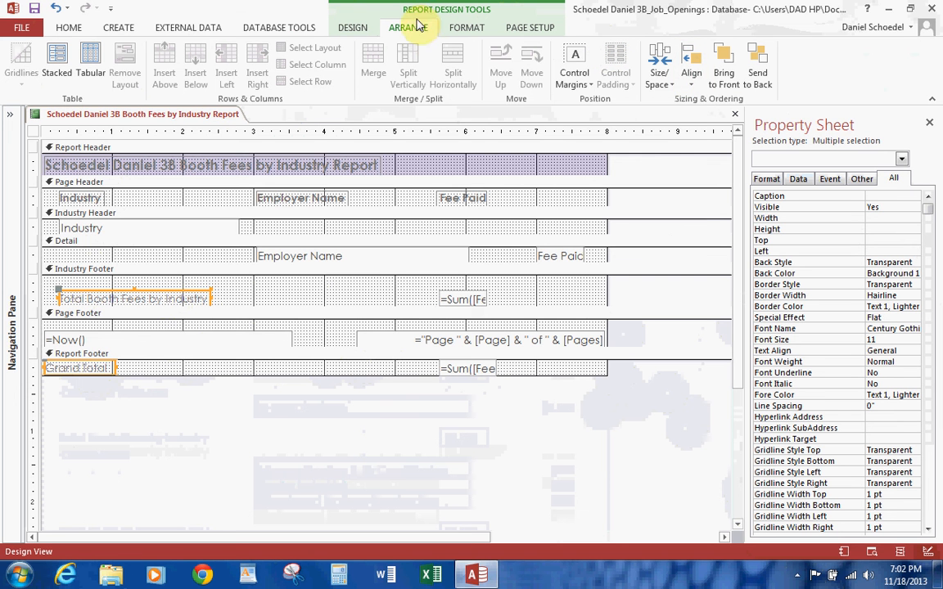
click(693, 80)
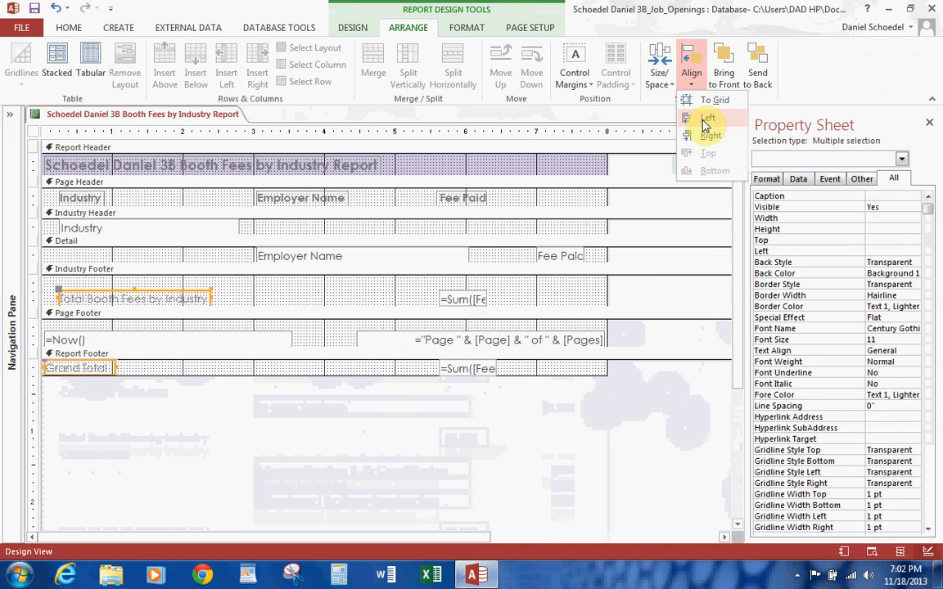
click(705, 122)
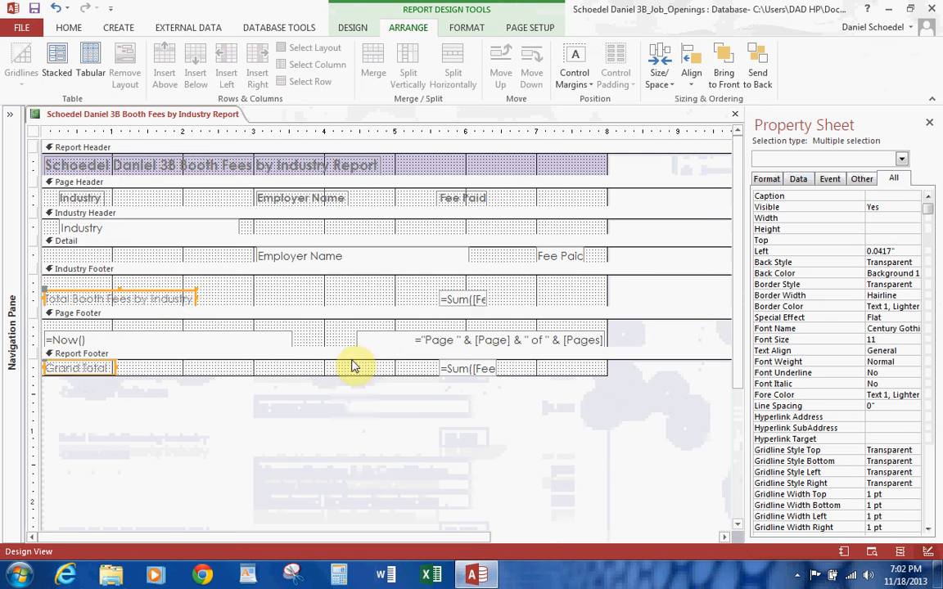
Right-align the Fee Paid label, the Fee Paid text box in Detail and the grand total text box in the Report Footer
click(559, 259)
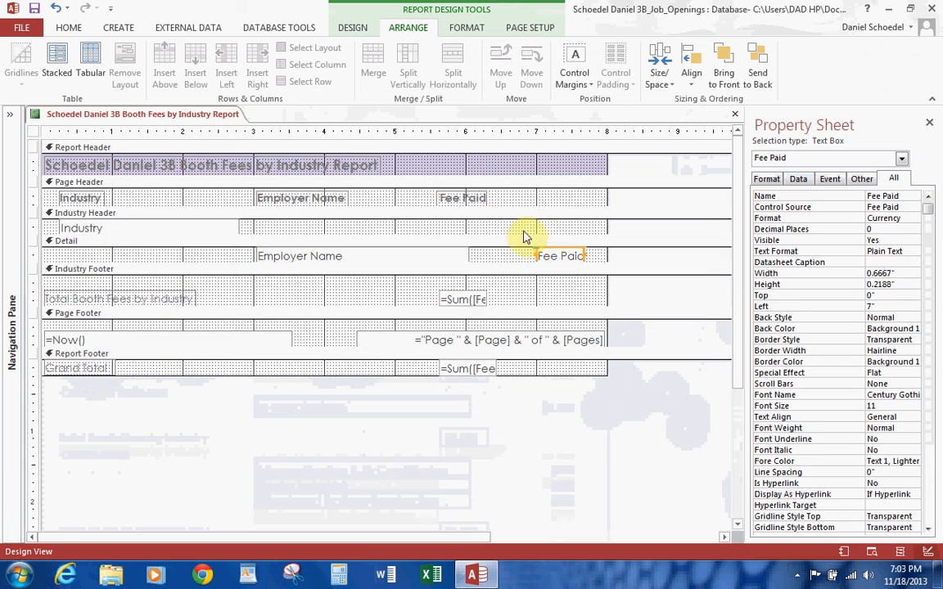
shift+click(480, 197)
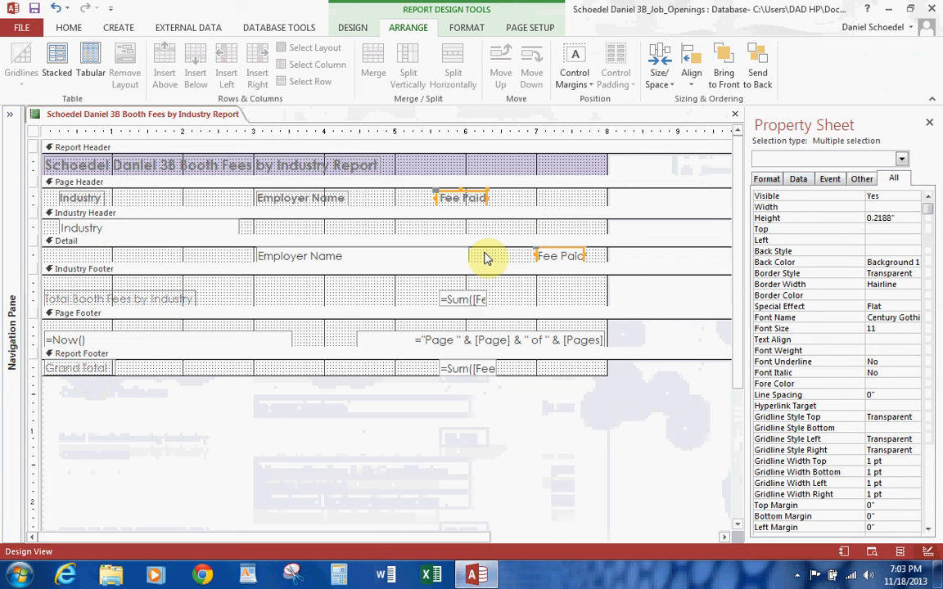
shift+click(481, 370)
click(691, 74)
click(710, 136)
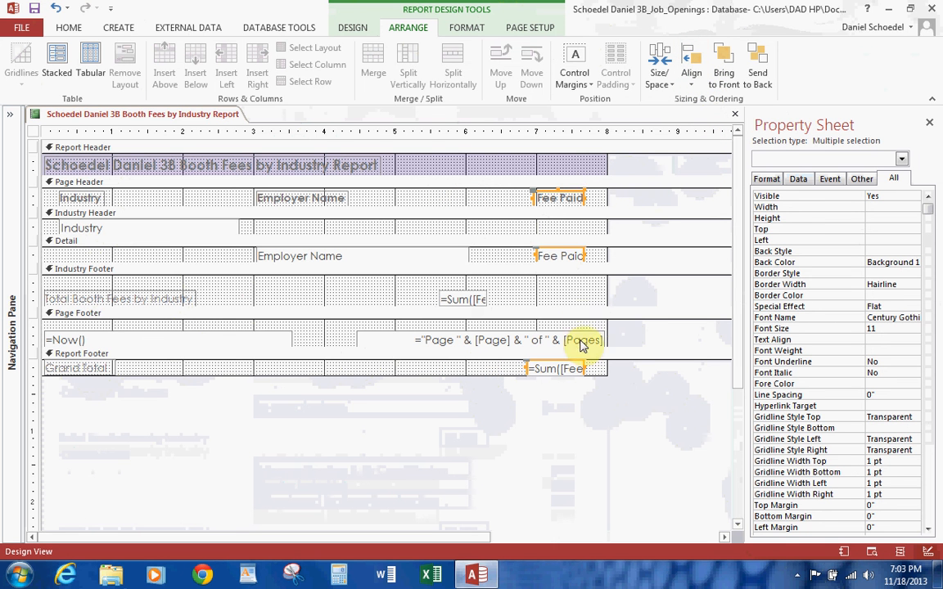
Right-align the Industry Footer sum text box with the Fee Paid label, the Fee Paid text box and the grand total text box
click(465, 299)
click(698, 70)
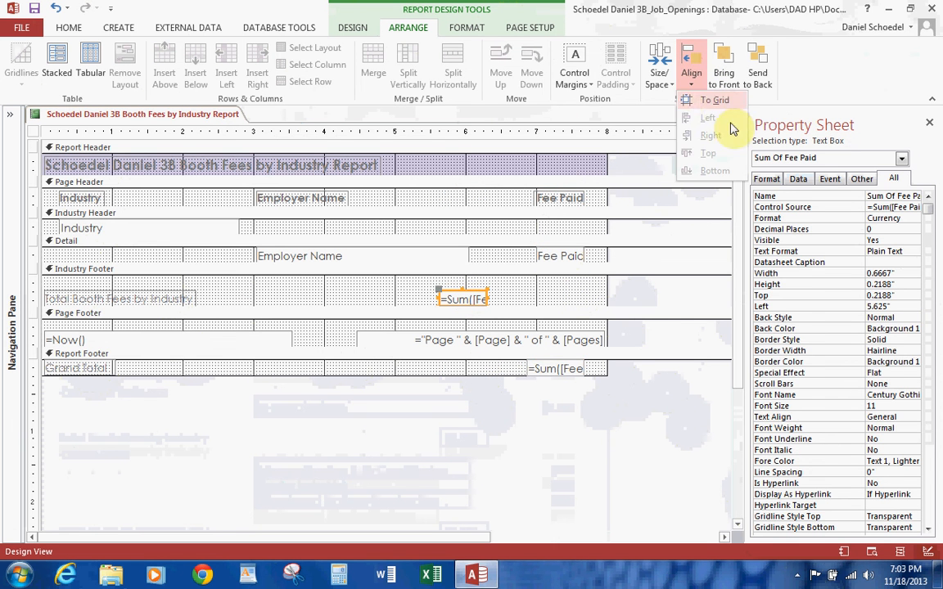
click(548, 260)
shift+click(545, 256)
shift+click(567, 198)
shift+click(565, 368)
click(691, 72)
click(709, 136)
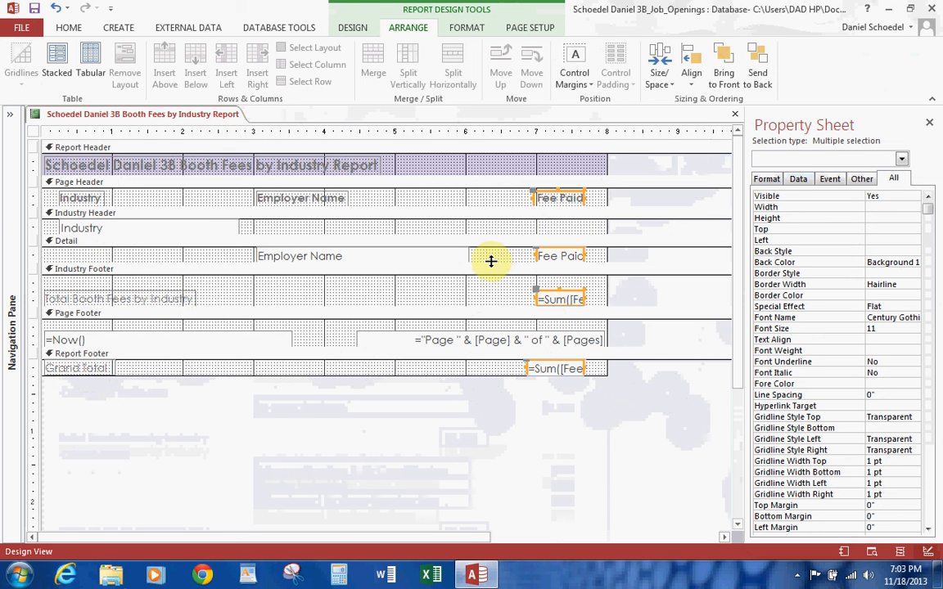
Display the report in Layout View and check the alignment of its labels and totals through to the end
click(65, 27)
click(18, 82)
click(39, 168)
scroll(585, 406, down, 5)
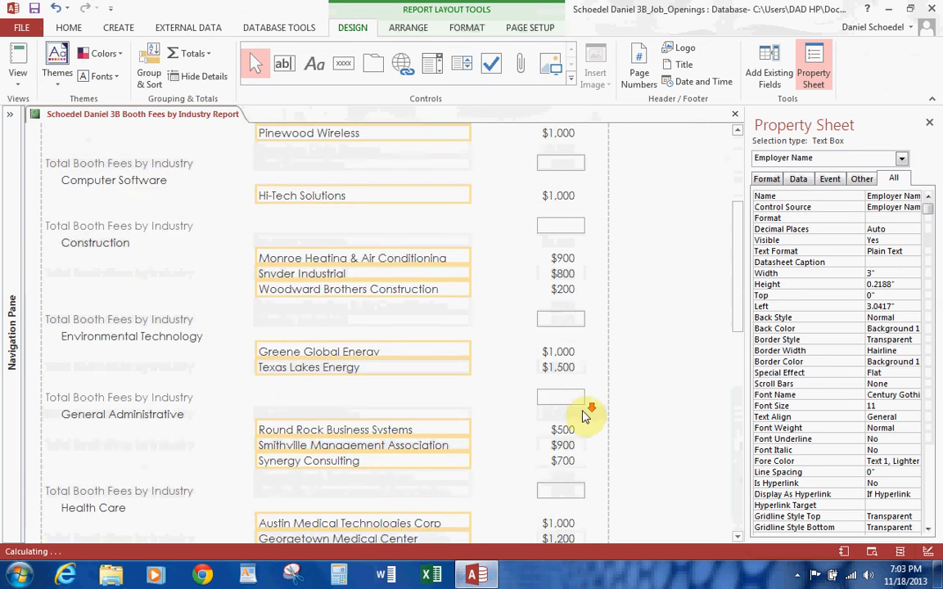
scroll(587, 416, down, 2)
scroll(115, 417, down, 2)
scroll(123, 419, down, 3)
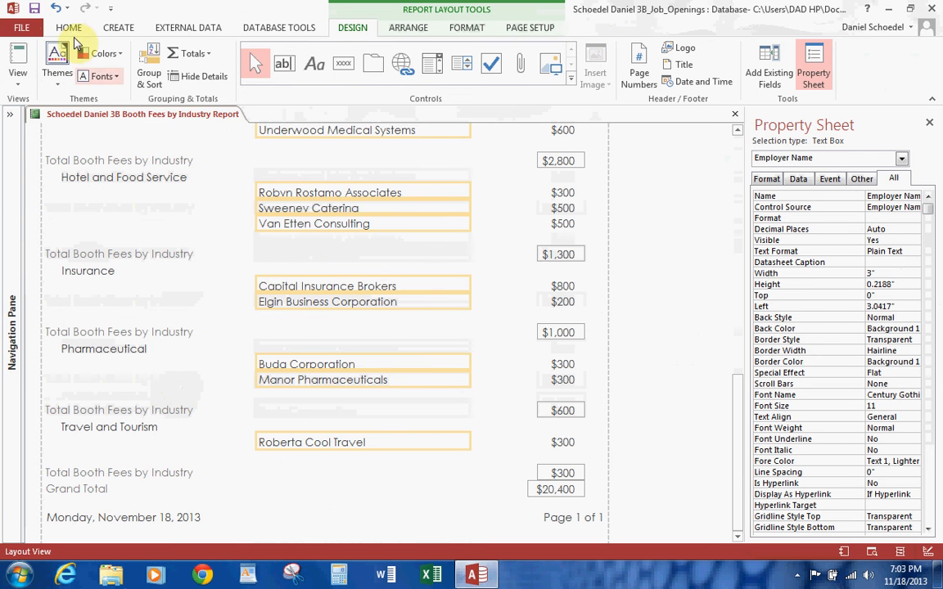
Show the booth fees report in Print Preview with two pages displayed at once
click(28, 27)
click(27, 200)
click(196, 236)
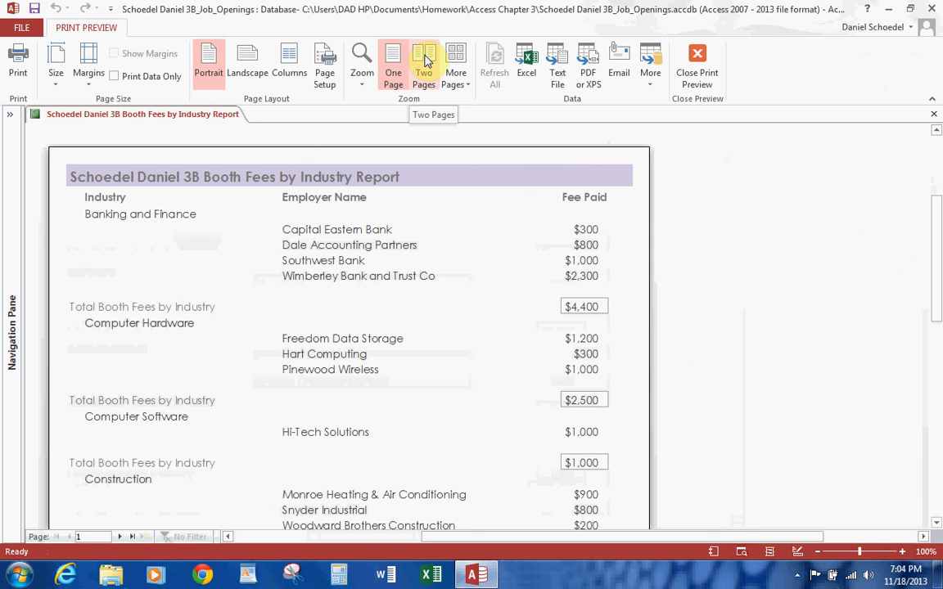
click(427, 61)
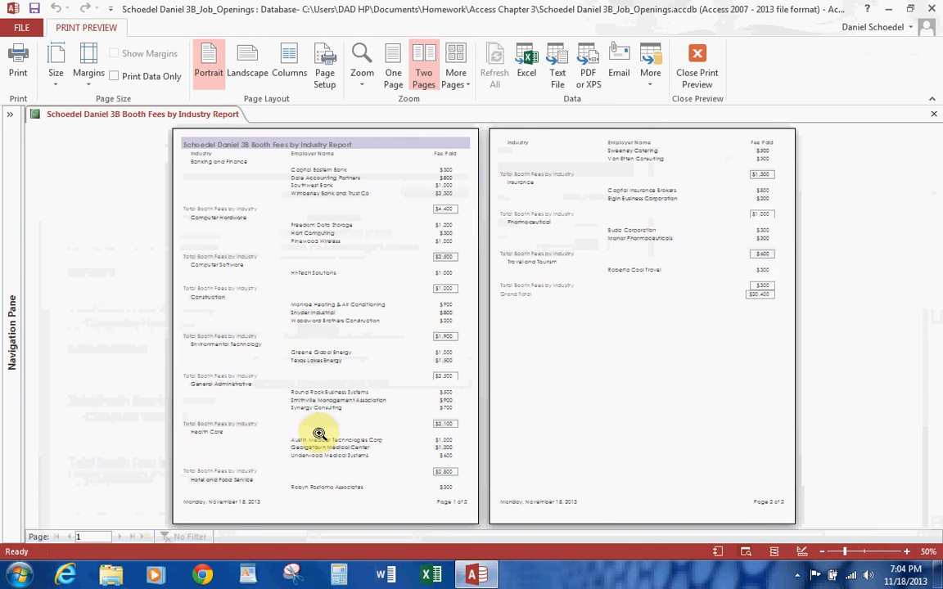
Zoom in on the end of the first previewed page and examine how the industry groups break across the pages
click(242, 473)
scroll(358, 476, down, 2)
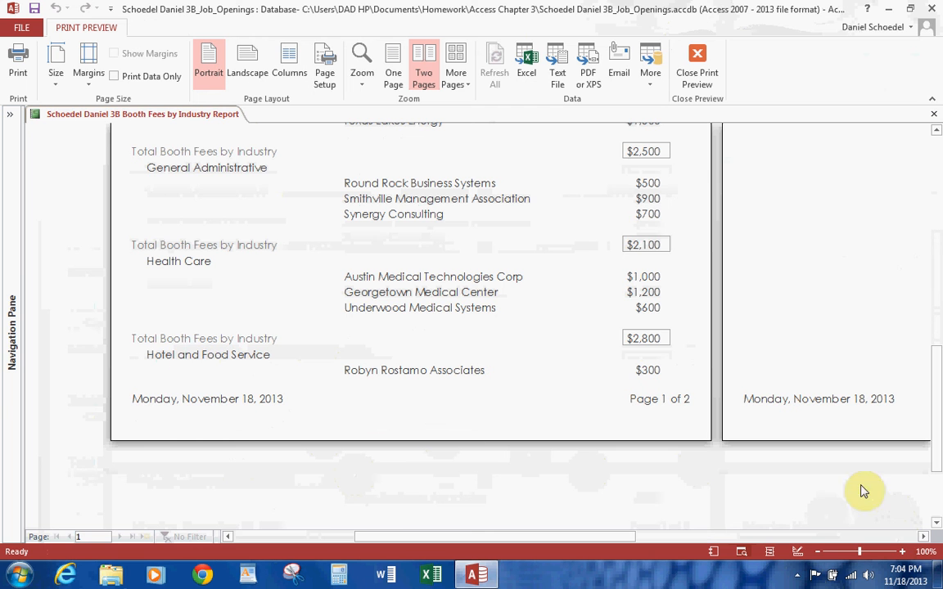
click(912, 536)
scroll(537, 360, up, 5)
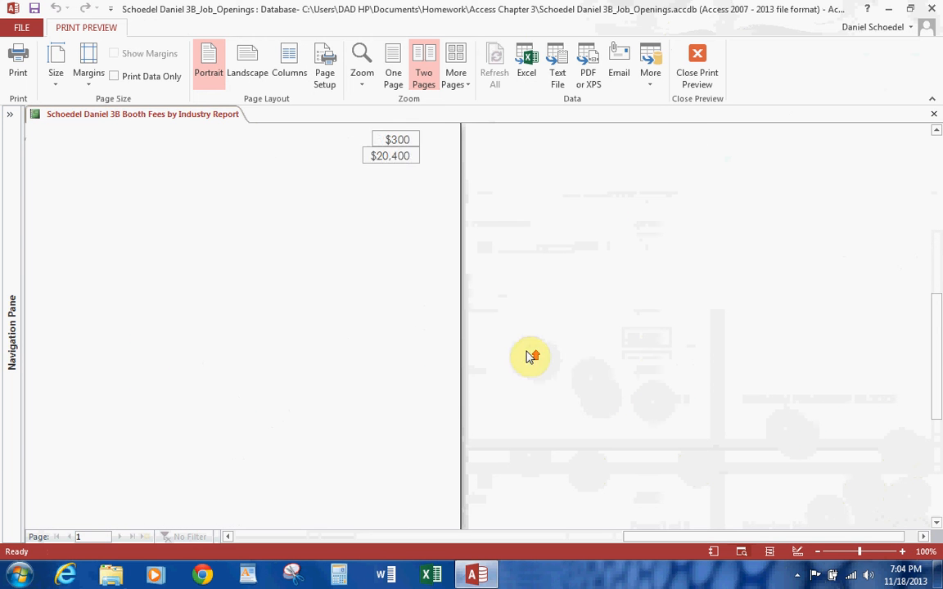
Close the print preview and show the report's group, sort and total settings
click(697, 66)
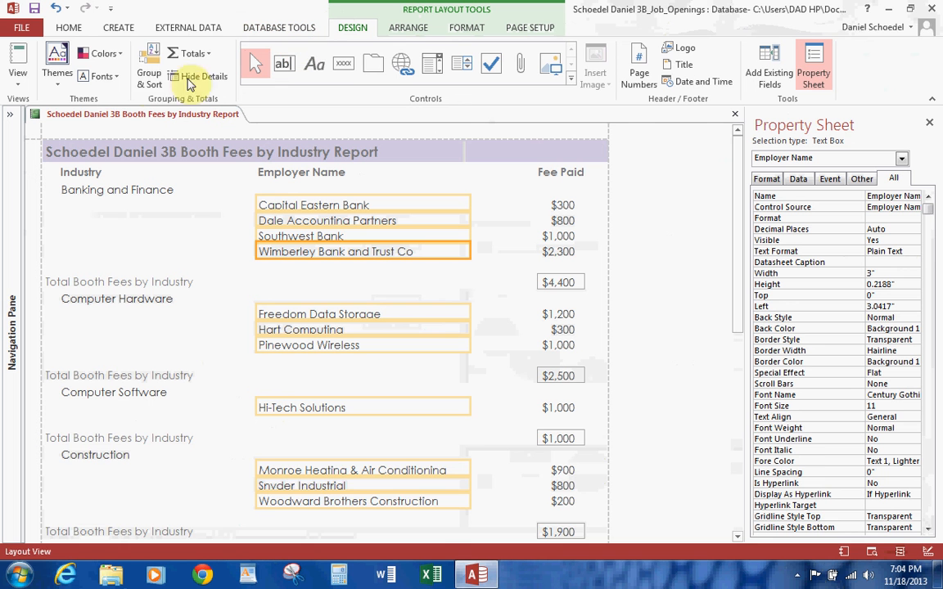
click(148, 74)
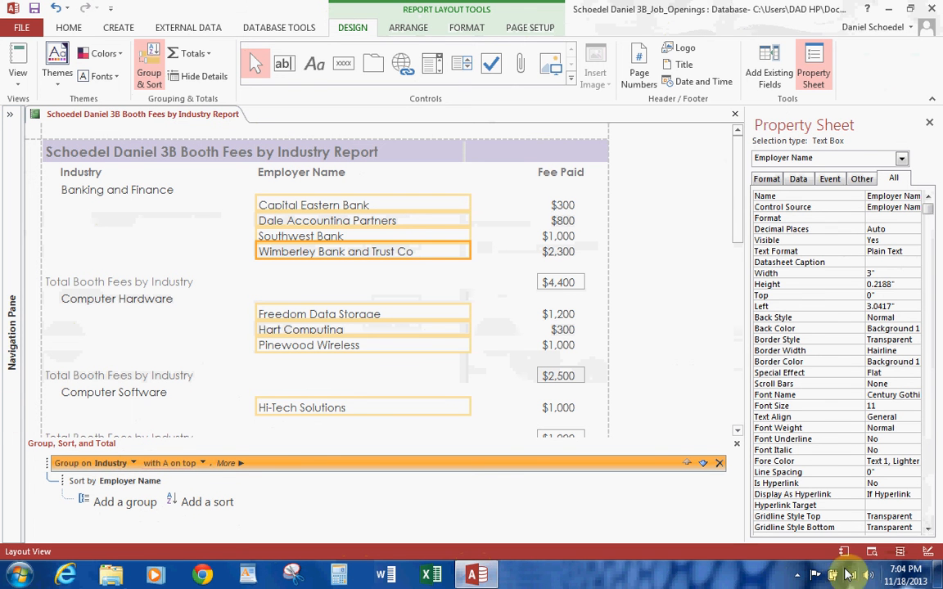
click(798, 576)
right_click(772, 498)
click(762, 299)
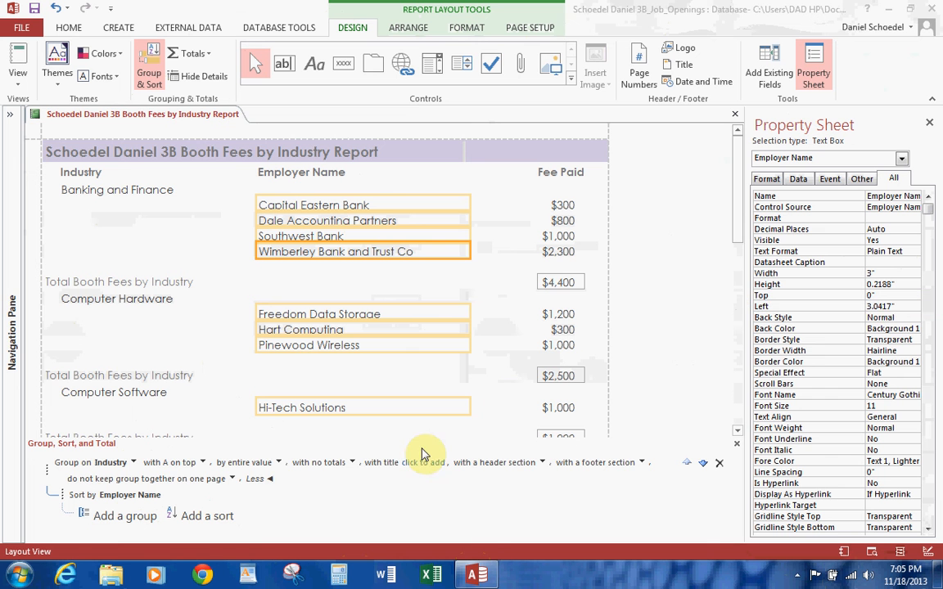
Set the Industry group to keep the whole group together on one page, then hide the grouping settings without deleting the grouping level
click(264, 481)
click(229, 468)
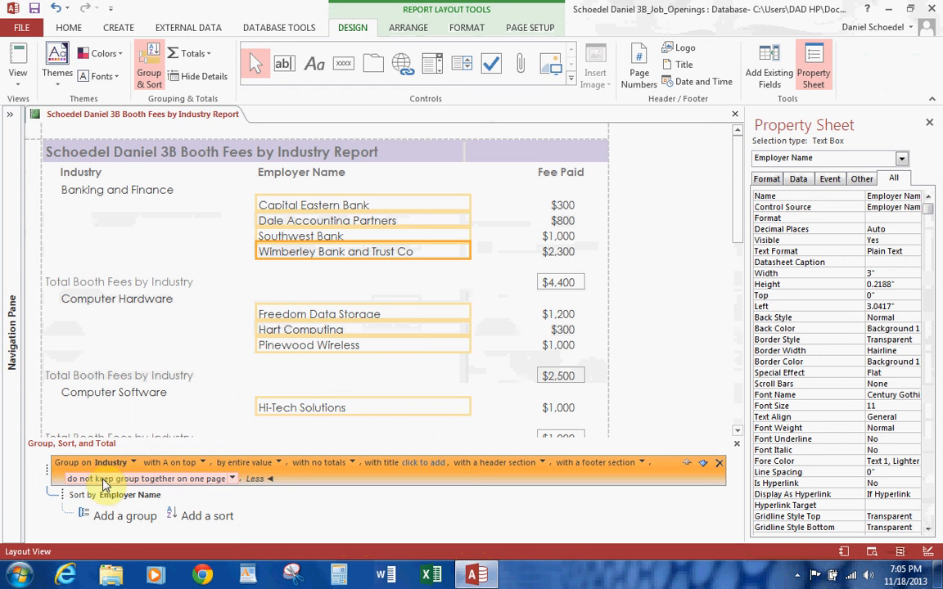
click(232, 480)
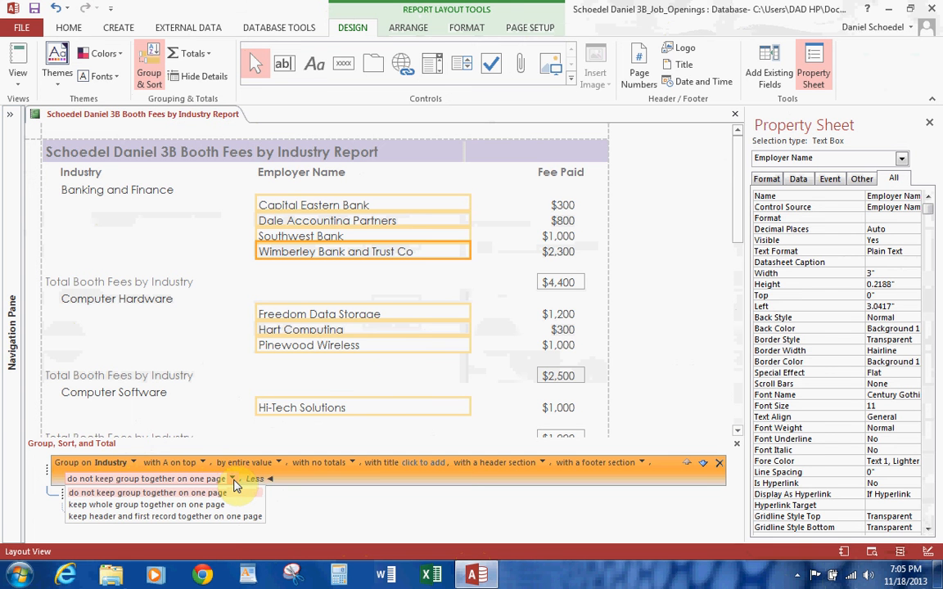
click(177, 505)
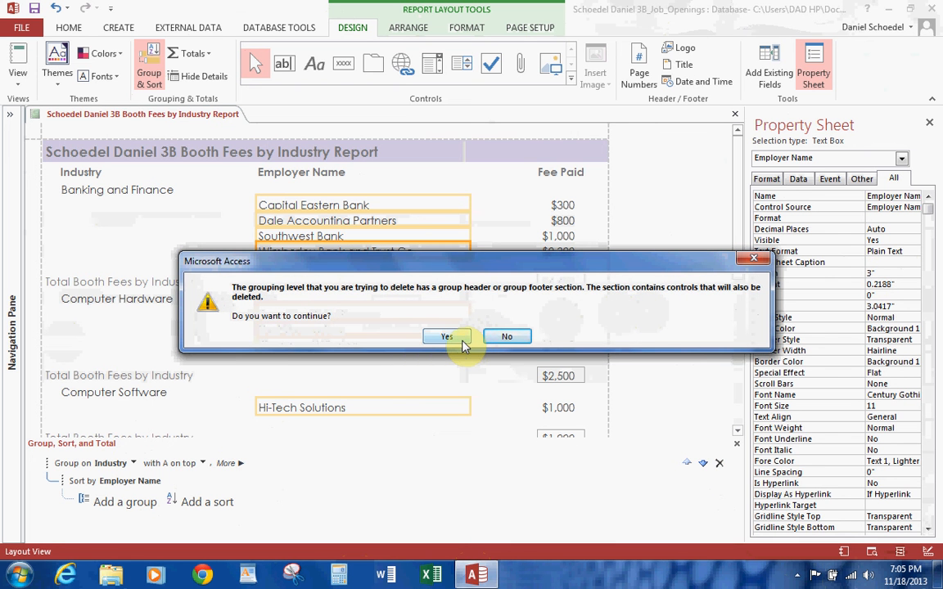
click(510, 338)
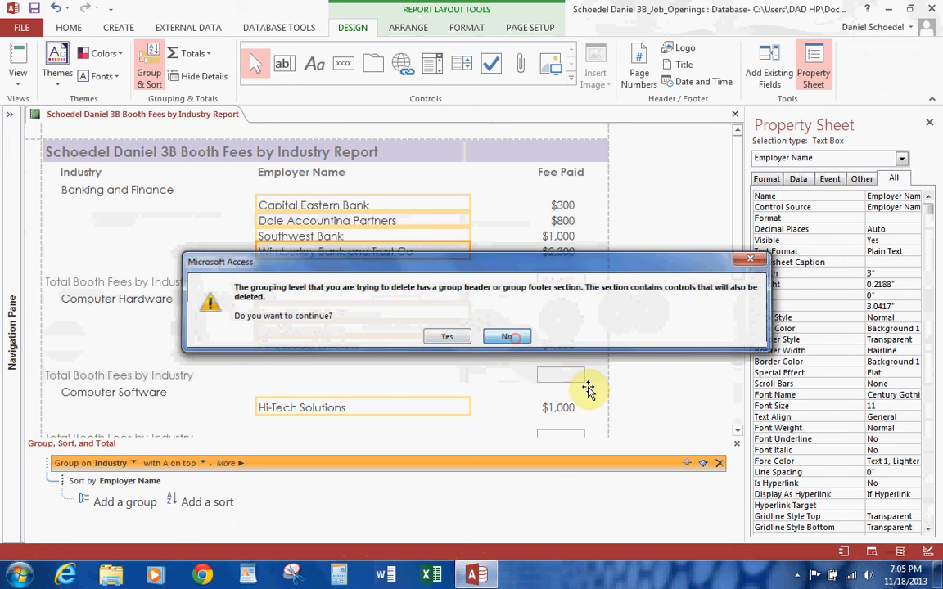
click(145, 78)
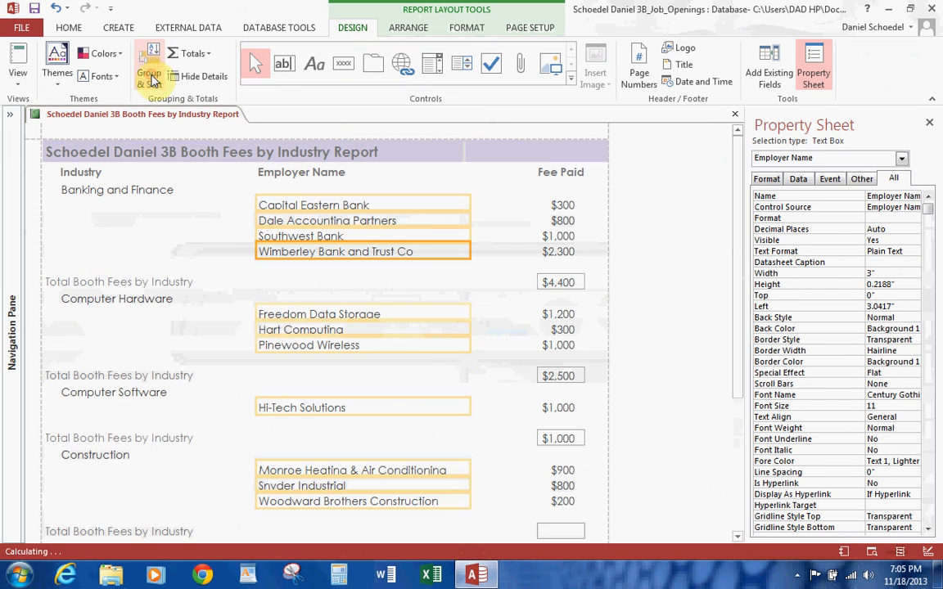
Check in Print Preview that the industry groups stay together across the pages, and close the preview
click(27, 27)
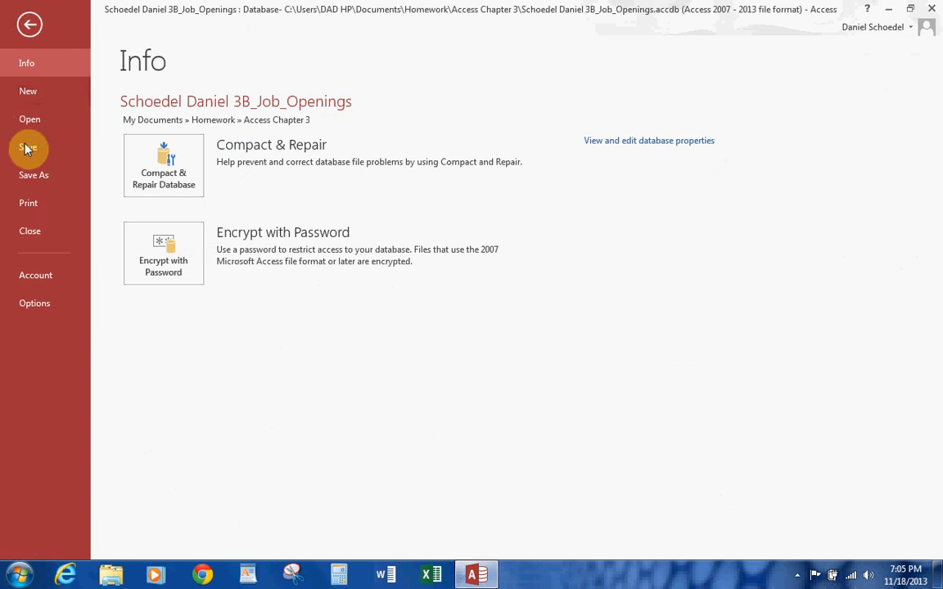
click(31, 210)
click(174, 248)
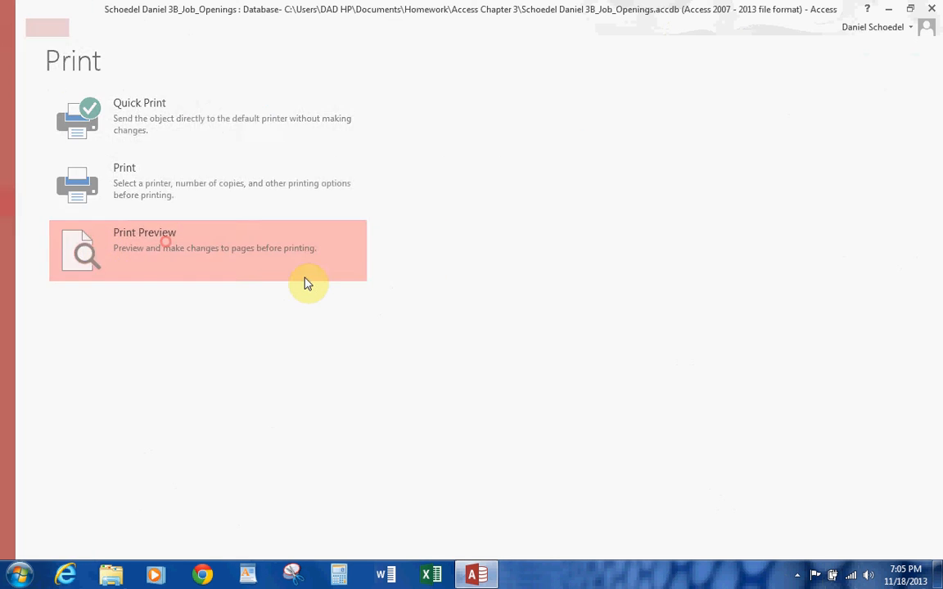
scroll(503, 317, up, 5)
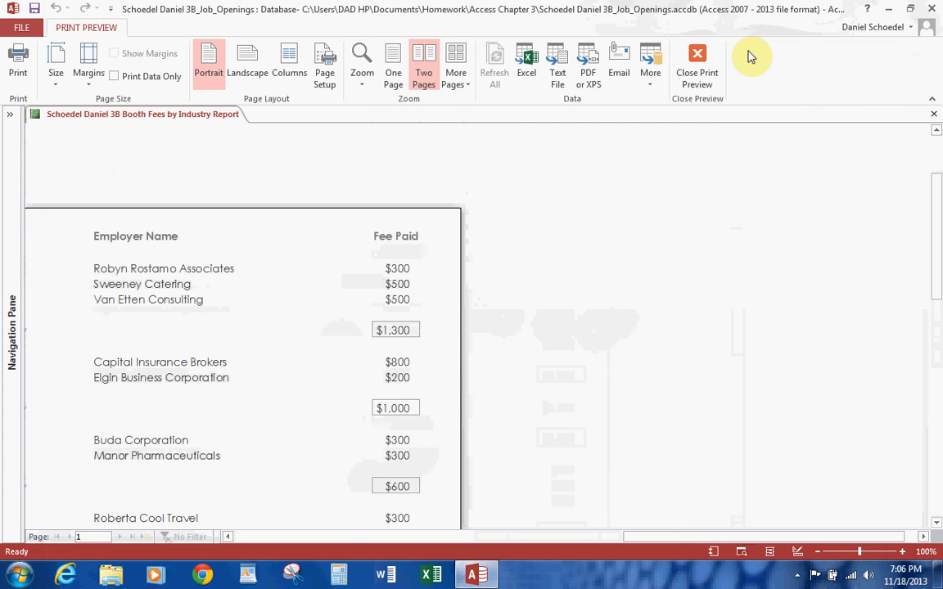
click(696, 70)
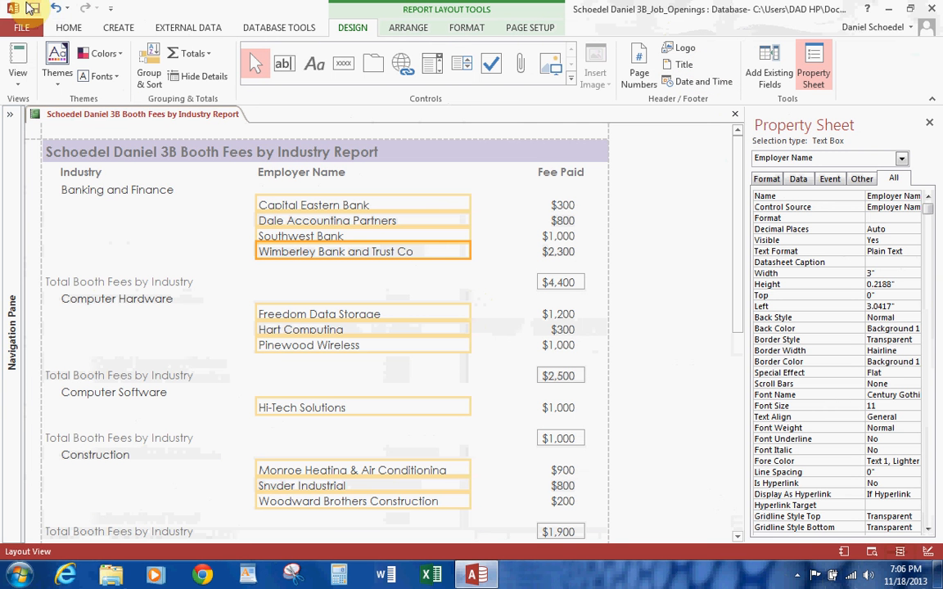
click(798, 575)
right_click(773, 500)
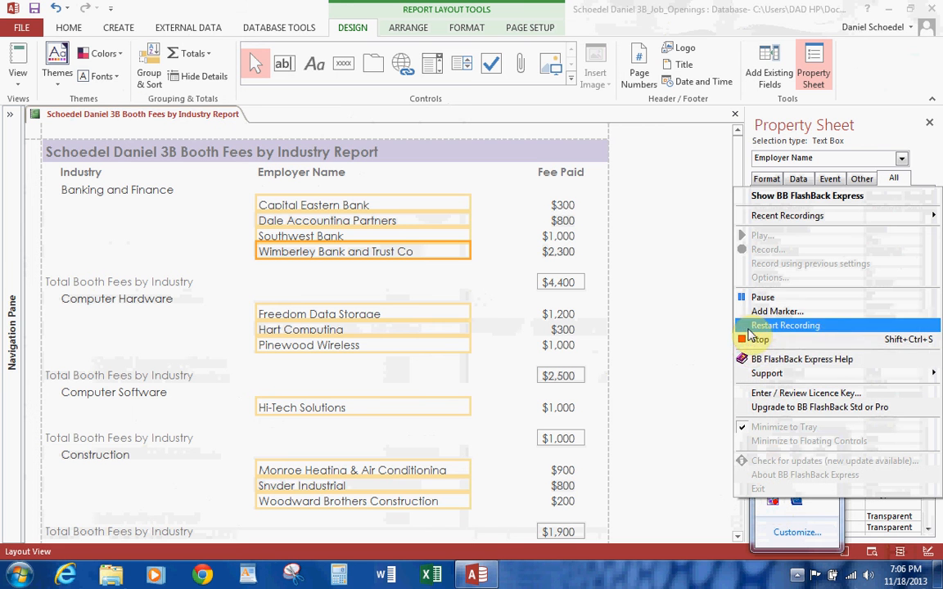